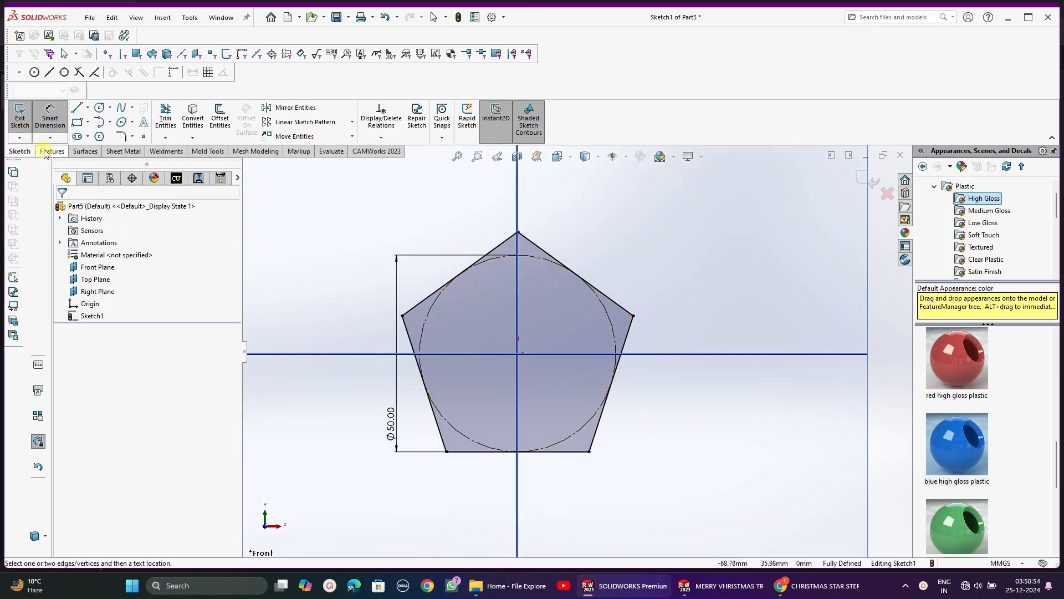
Exit the pentagon sketch and start a new sketch on the Front Plane
left_click(82, 111)
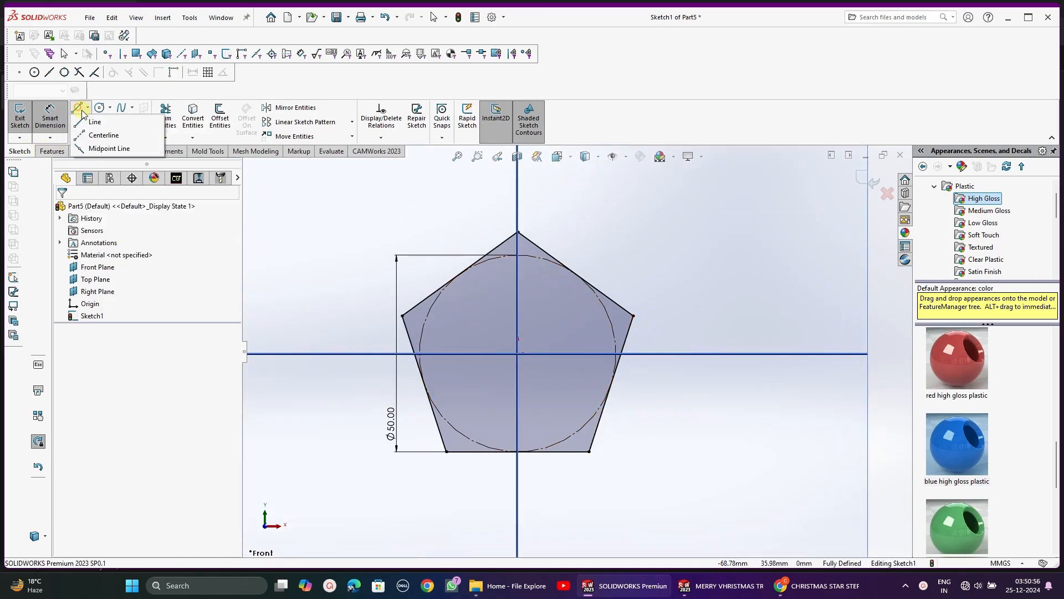
left_click(20, 117)
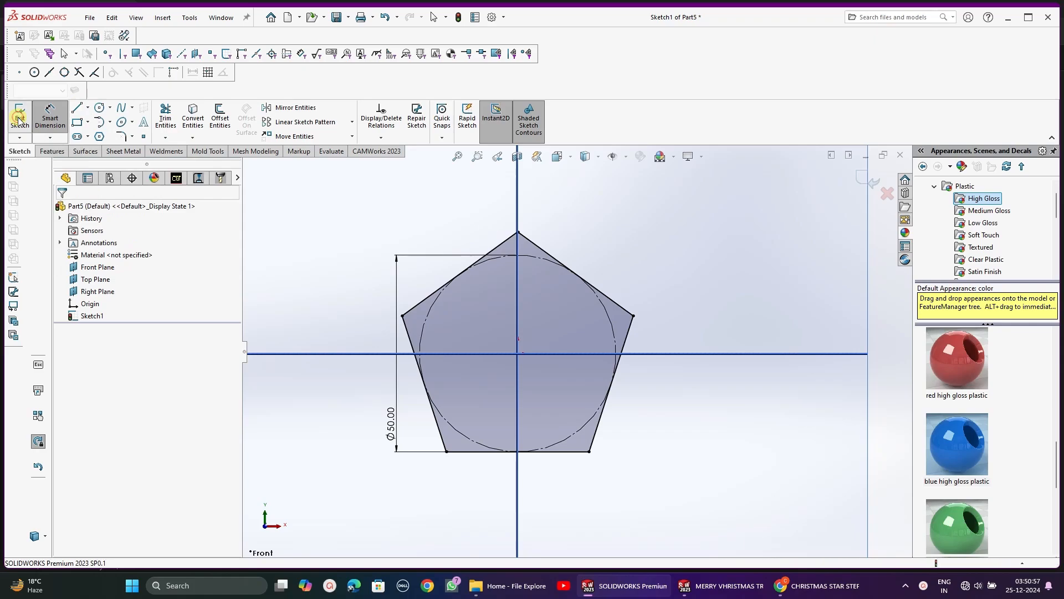
left_click(287, 251)
left_click(430, 227)
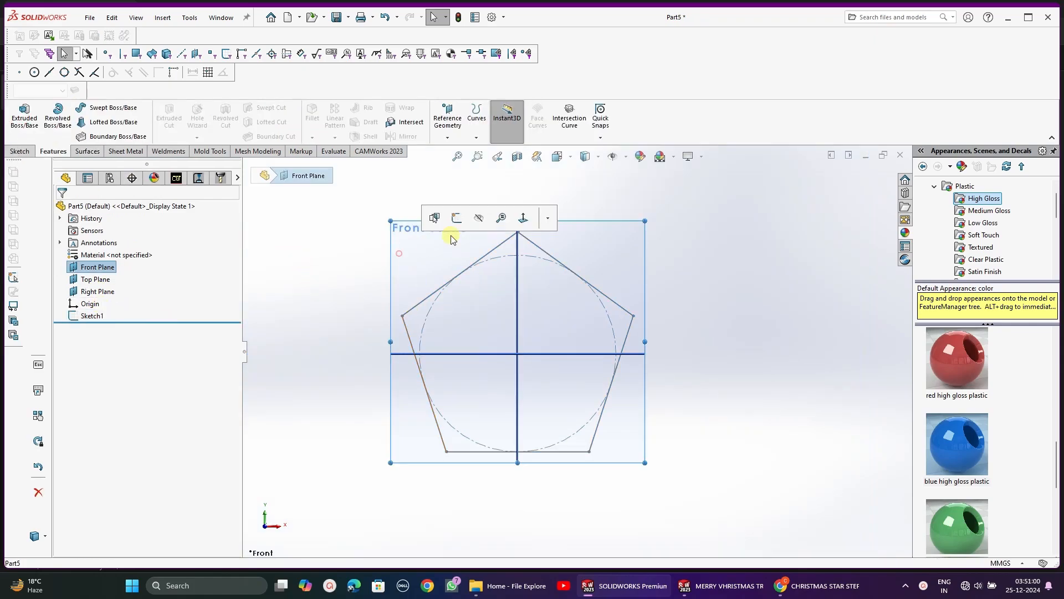
left_click(453, 219)
Sketch a line about 33 mm long from the pentagon's top vertex down to the horizontal axis, continuing horizontally about 14 mm to the pentagon's left side
left_click(77, 111)
left_click(94, 121)
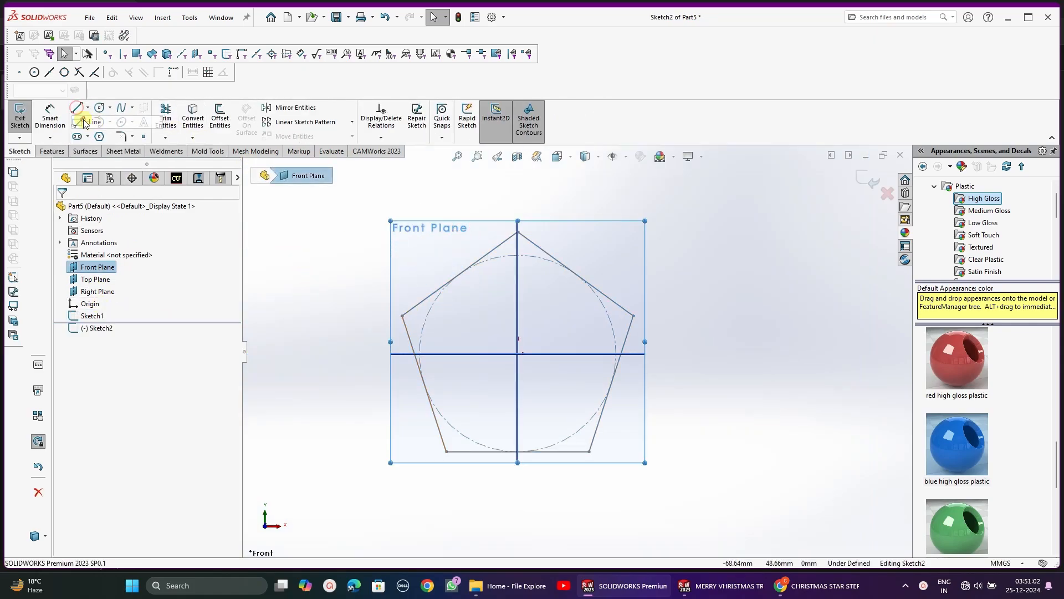
left_click(517, 232)
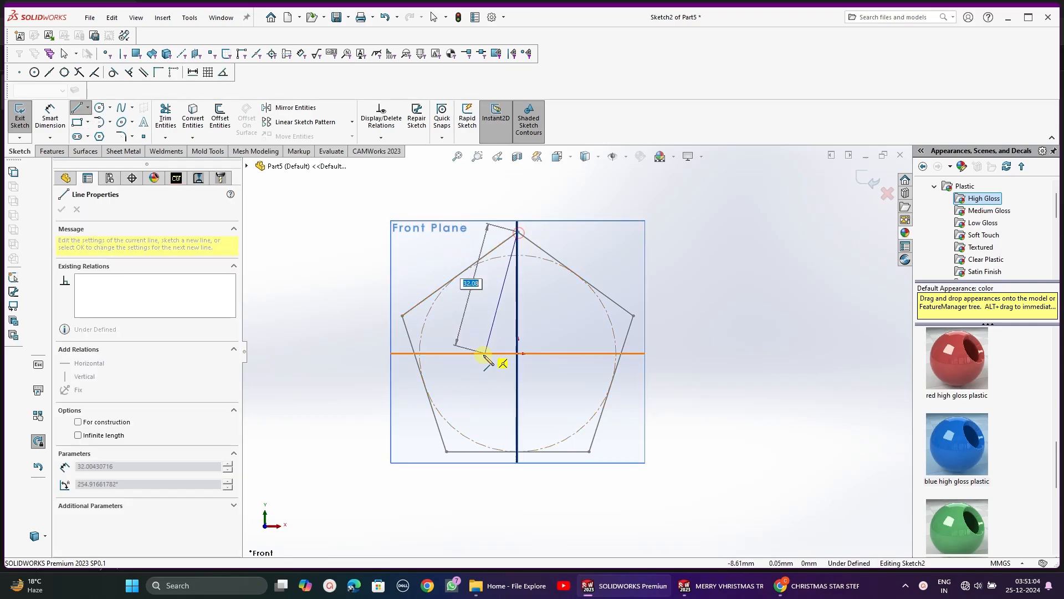
left_click(470, 352)
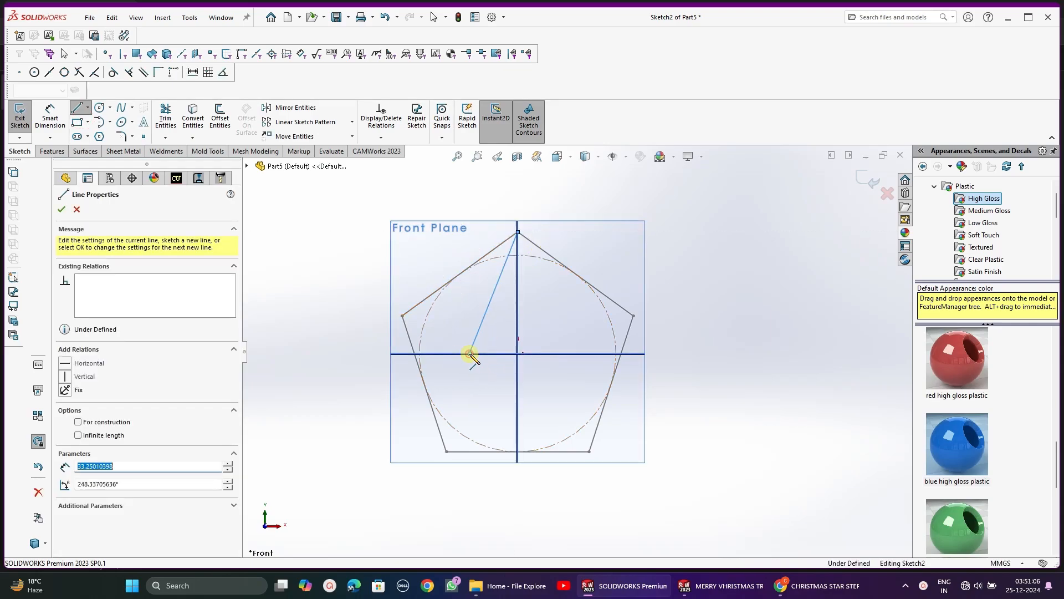
left_click(414, 353)
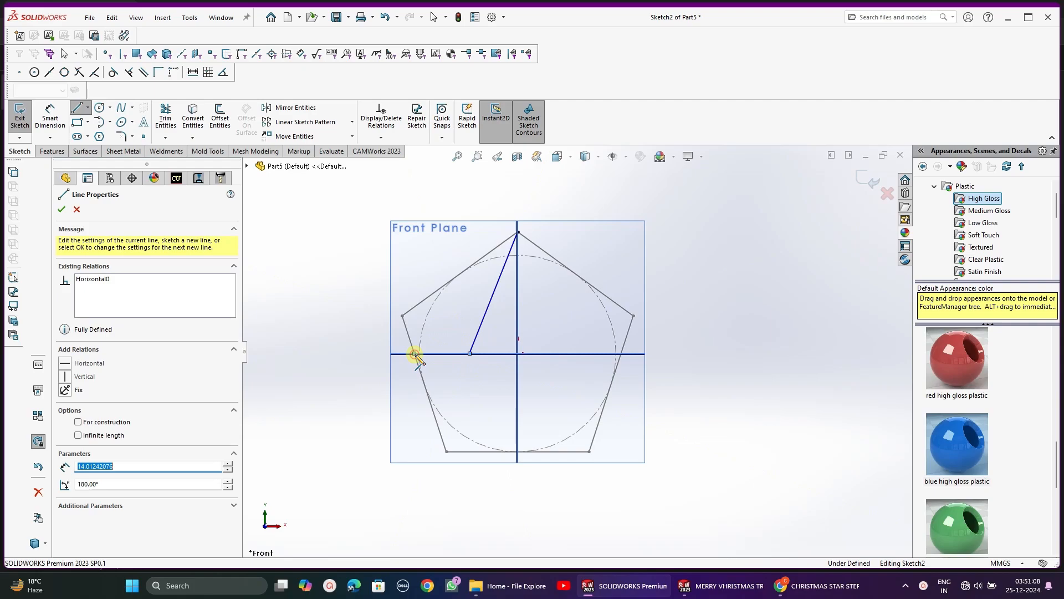
key("Escape")
Draw a horizontal centerline from the origin to the slanted line's lower end, and make the outer horizontal line construction geometry
left_click(87, 107)
left_click(89, 133)
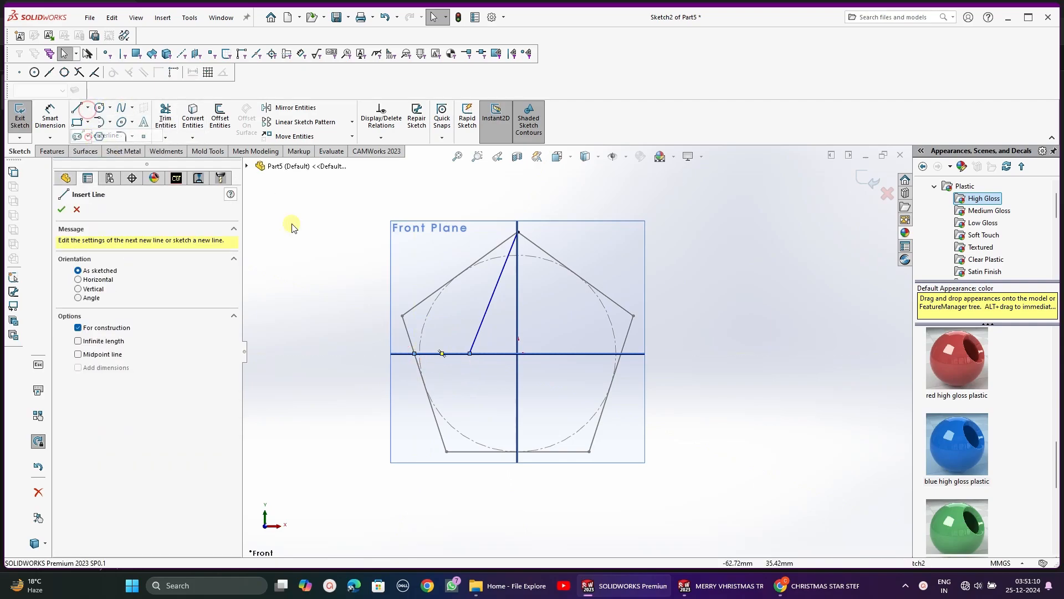
left_click(517, 353)
left_click(470, 353)
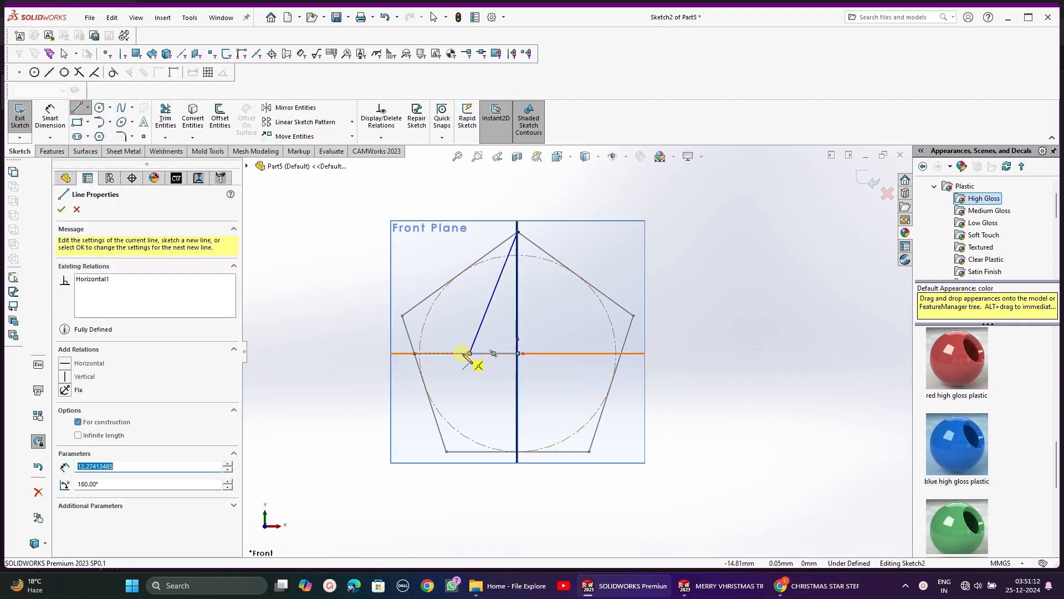
key("Escape")
left_click(442, 354)
left_click(497, 324)
Make the two horizontal construction lines on either side of the slanted line's lower end equal in length
scroll(498, 327, "down", 2)
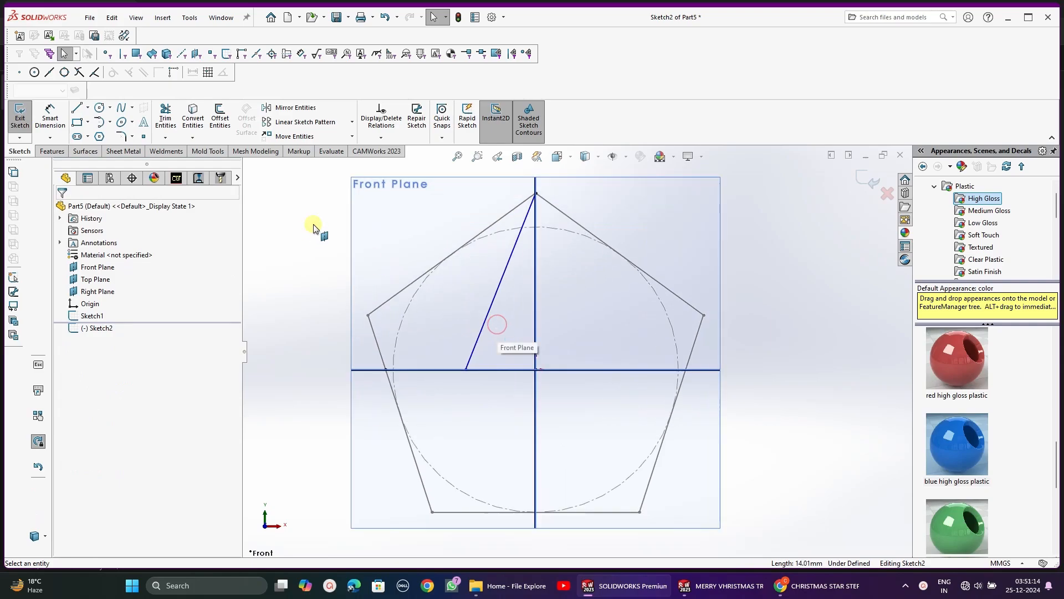
left_click(478, 369)
left_click(491, 370, "ctrl")
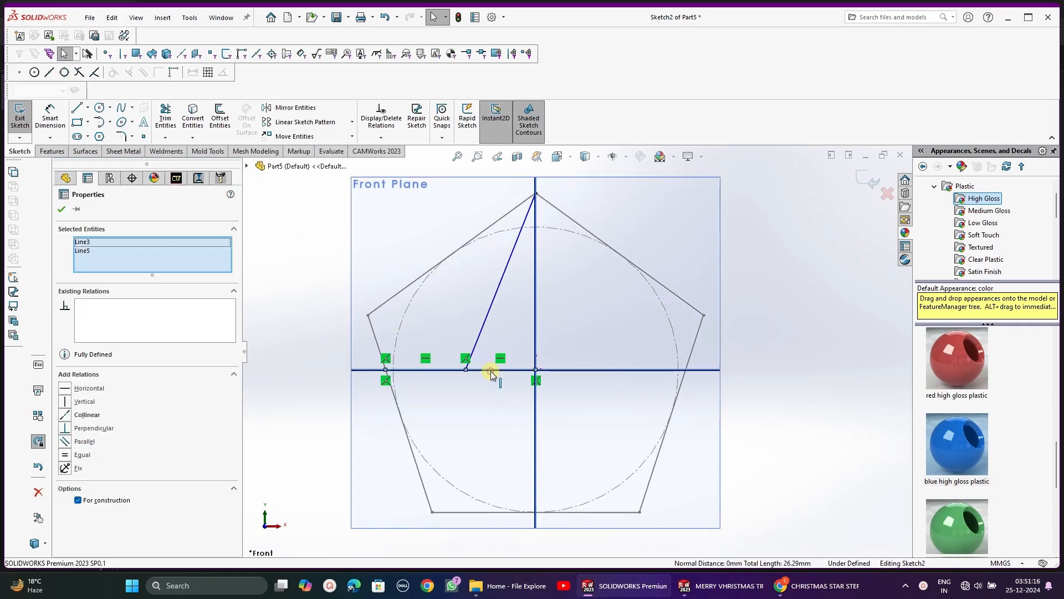
left_click(634, 317)
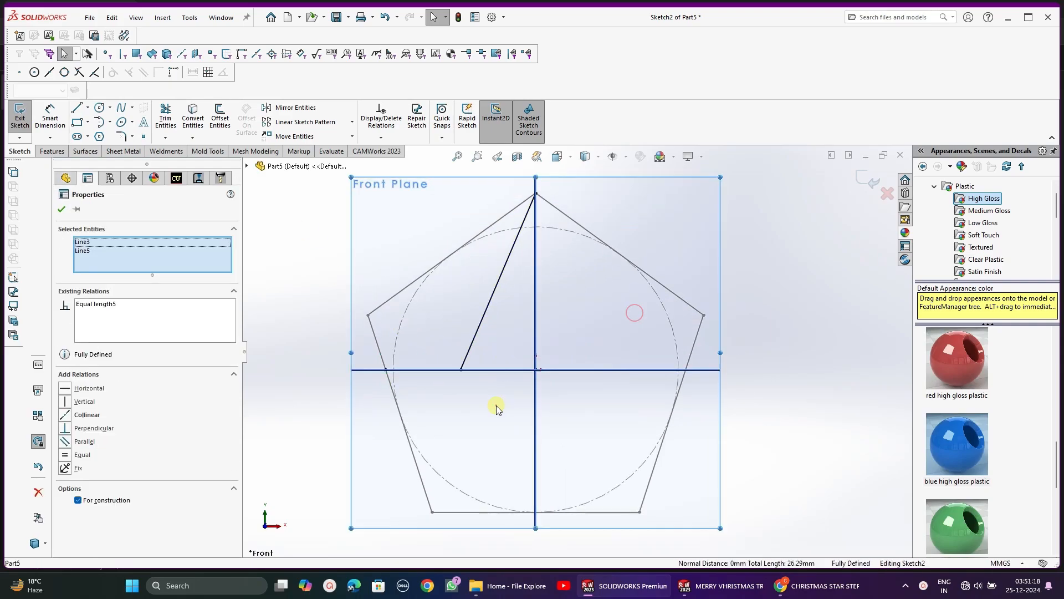
left_click(497, 405)
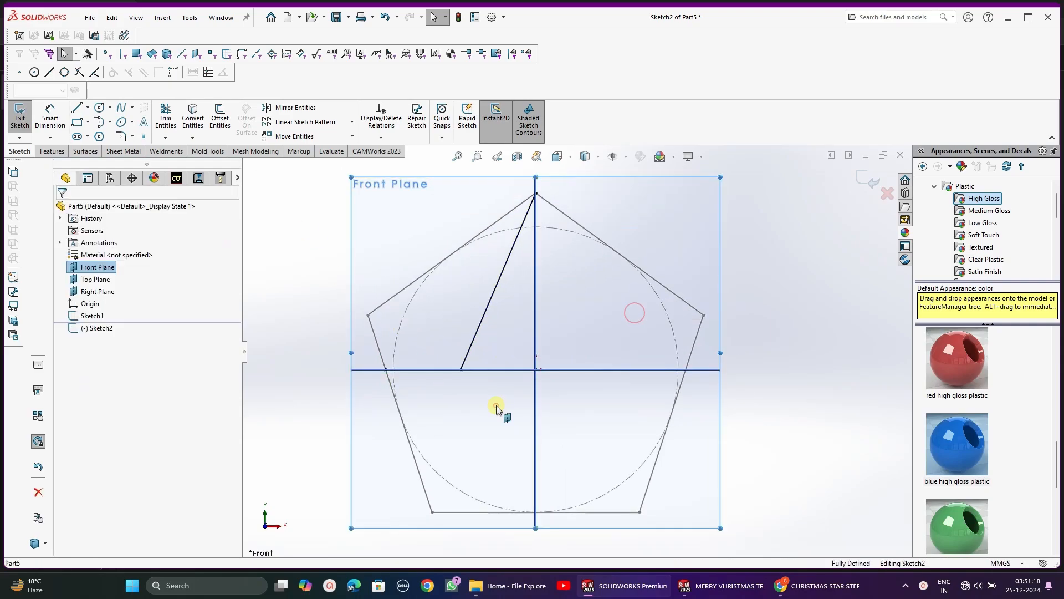
Mirror the slanted line about the vertical Right Plane, keeping the original
left_click(300, 109)
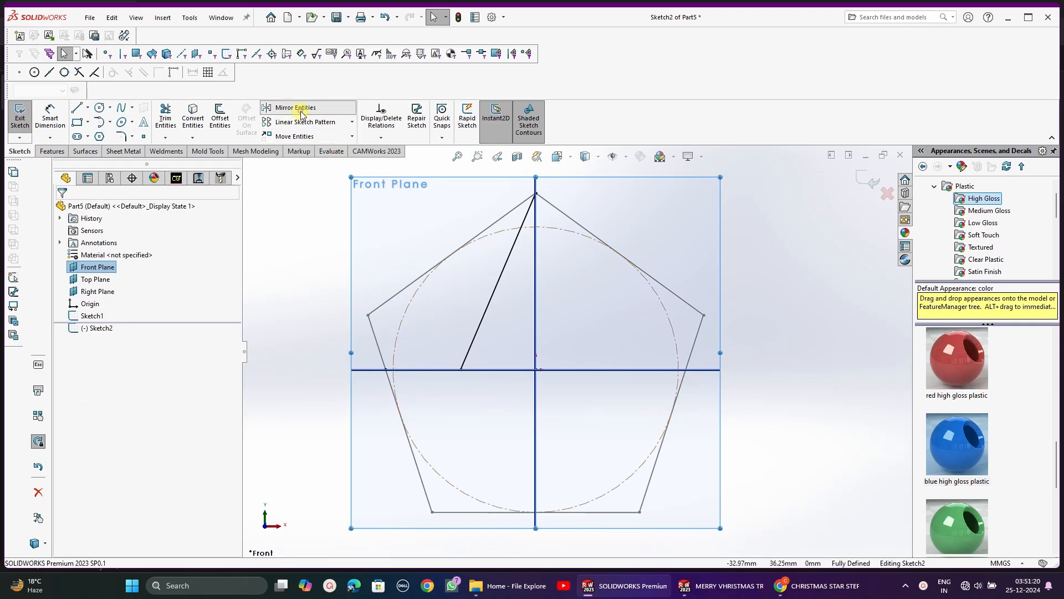
left_click(490, 298)
left_click(173, 338)
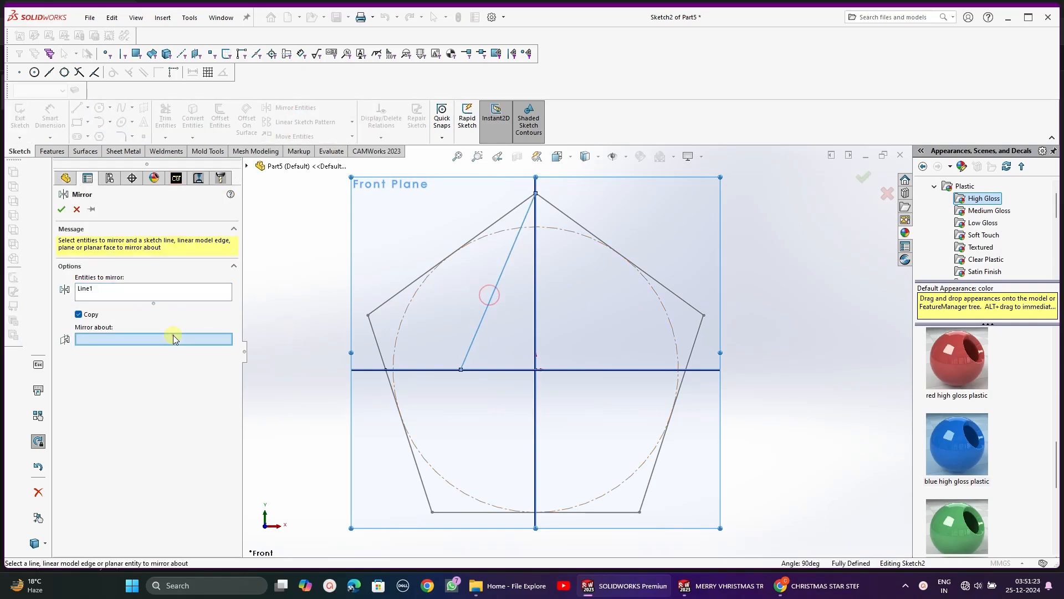
left_click(536, 326)
left_click(61, 209)
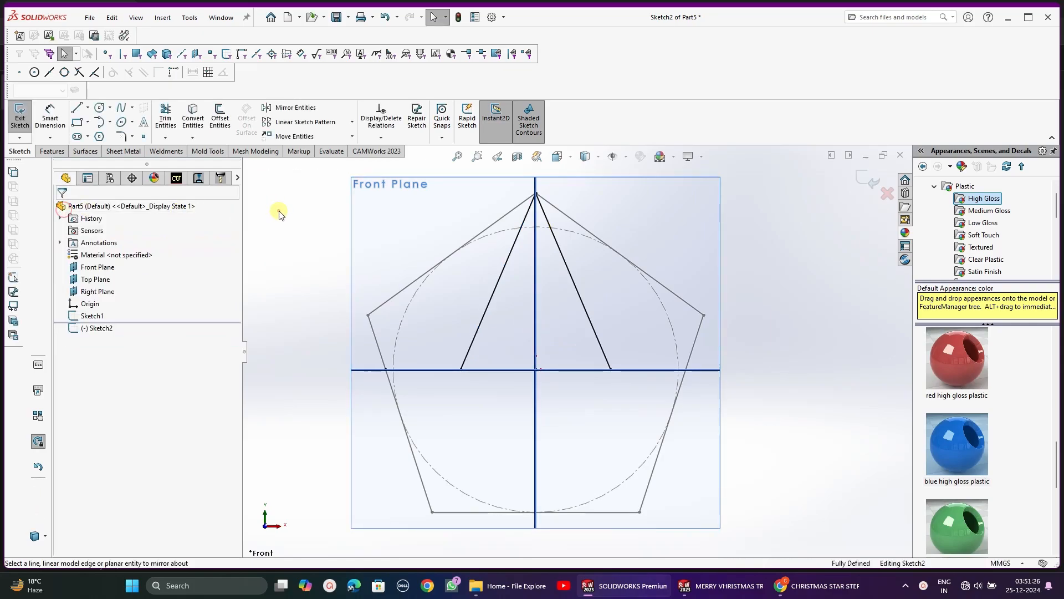
Circular-pattern the two slanted lines about the origin with 5 instances and a dimensioned angular spacing of 72 degrees
left_click(350, 121)
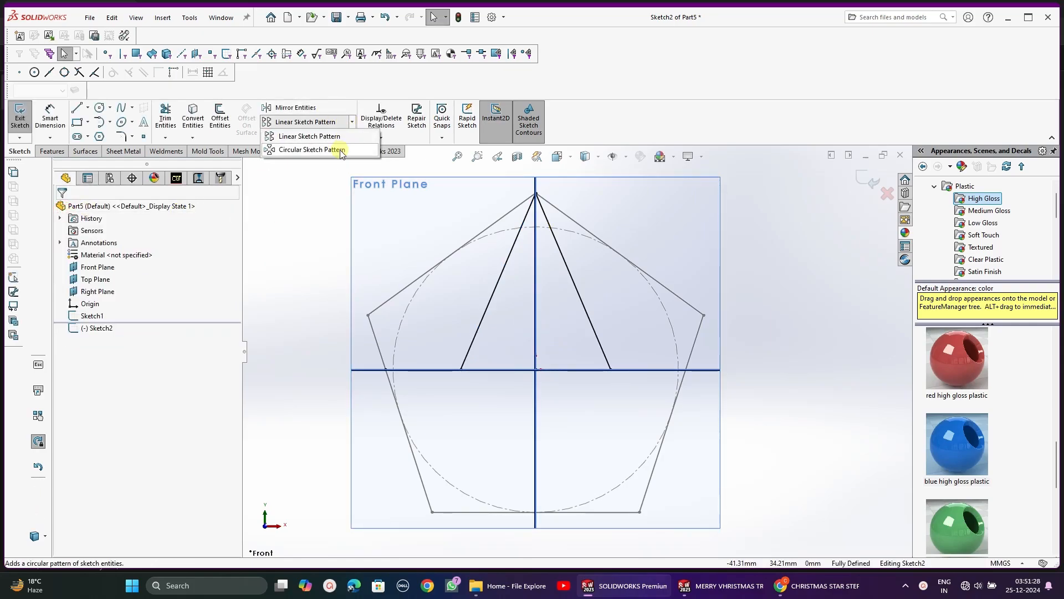
left_click(311, 150)
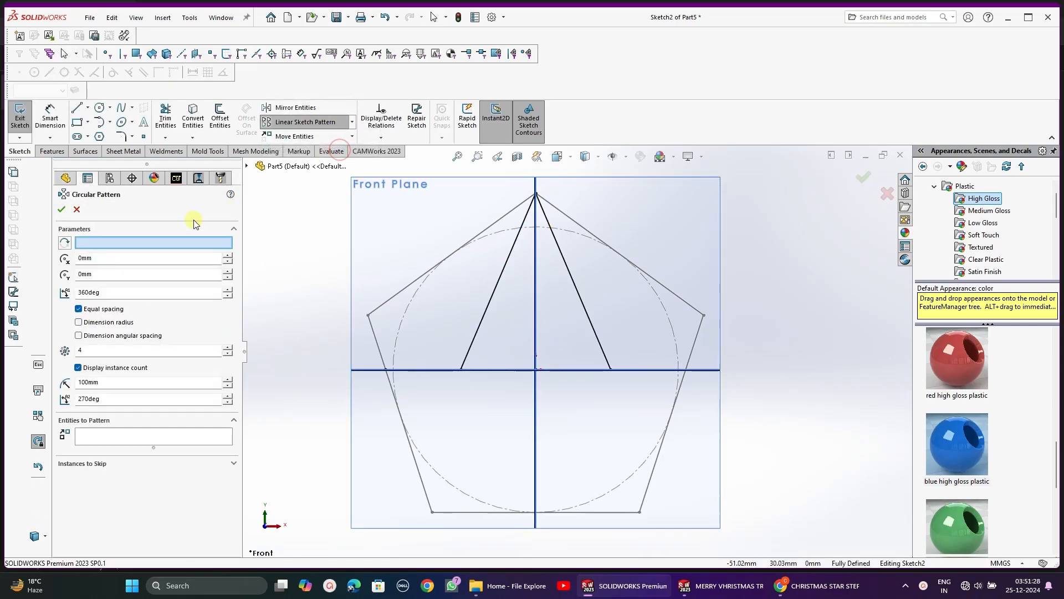
left_click(537, 372)
left_click(186, 436)
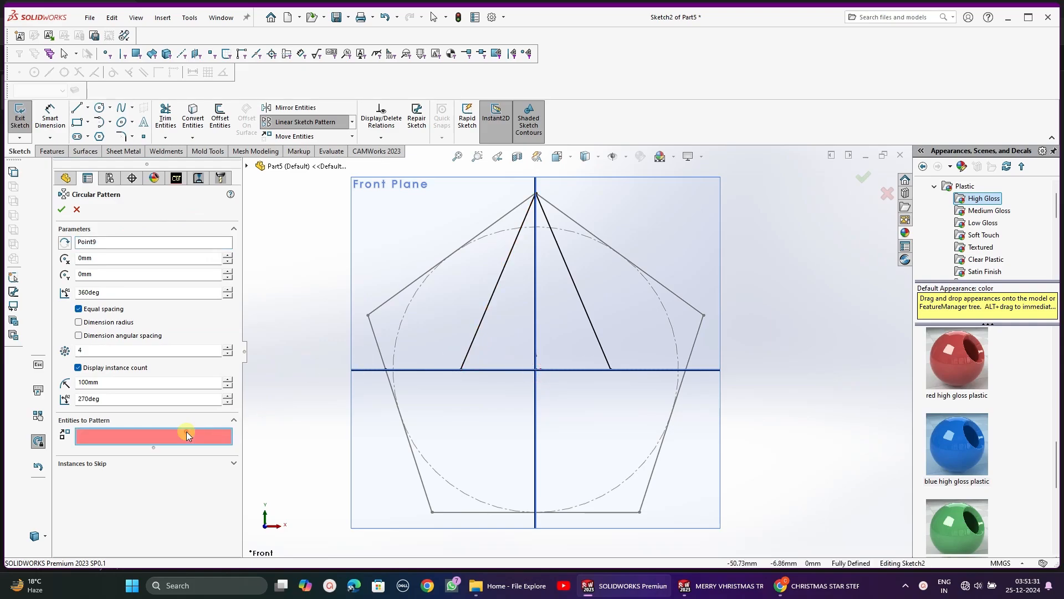
left_click(489, 312)
left_click(574, 281)
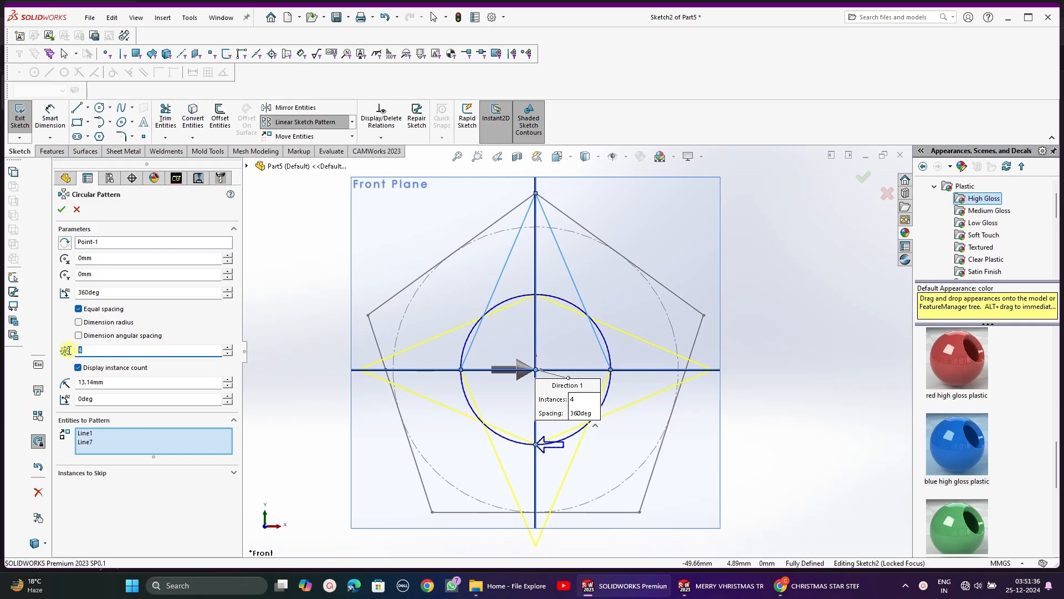
left_click(125, 335)
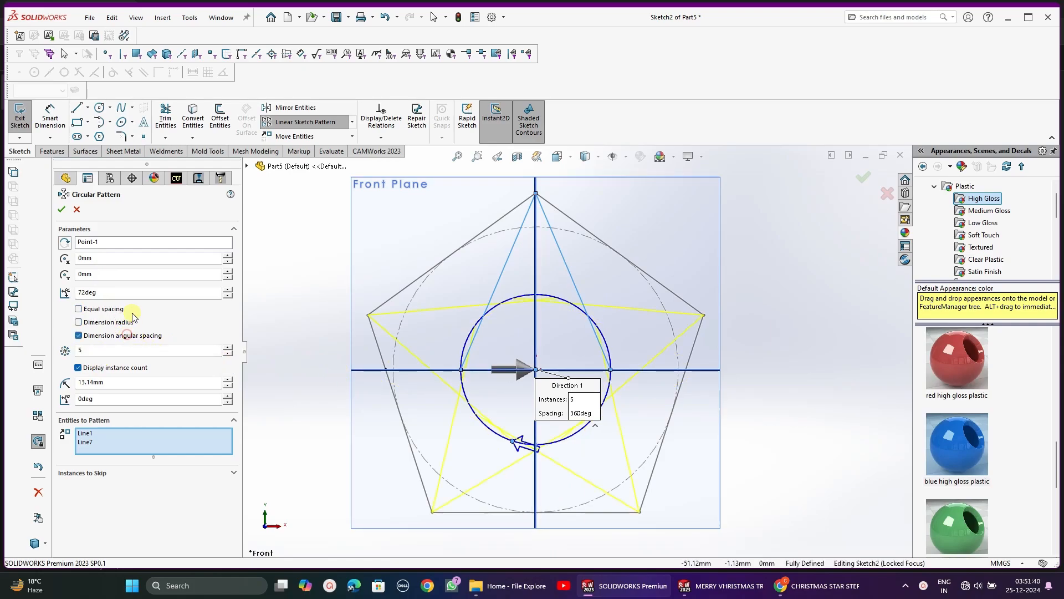
key("z")
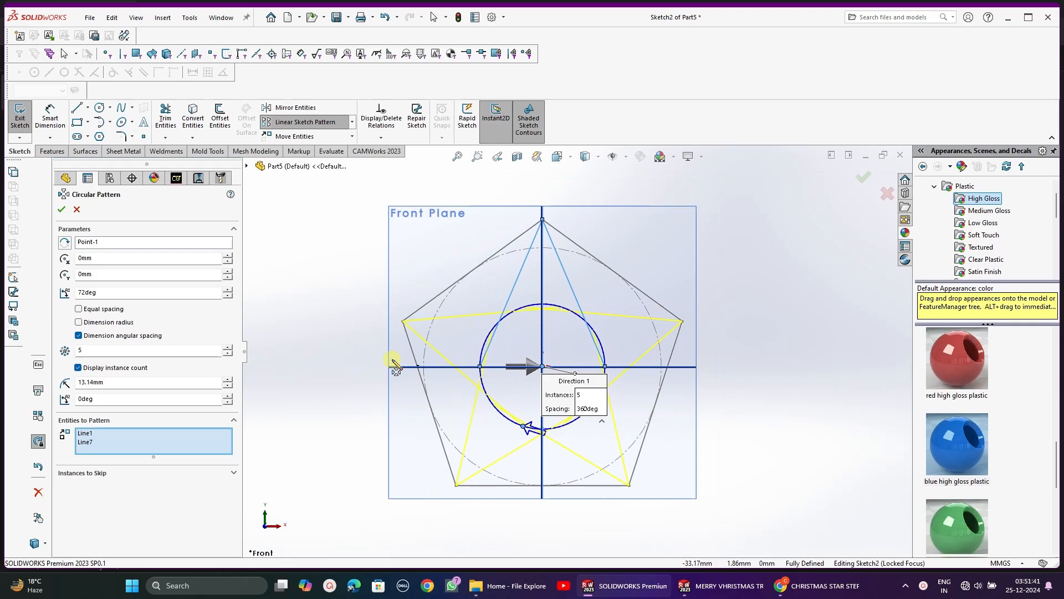
left_click(61, 209)
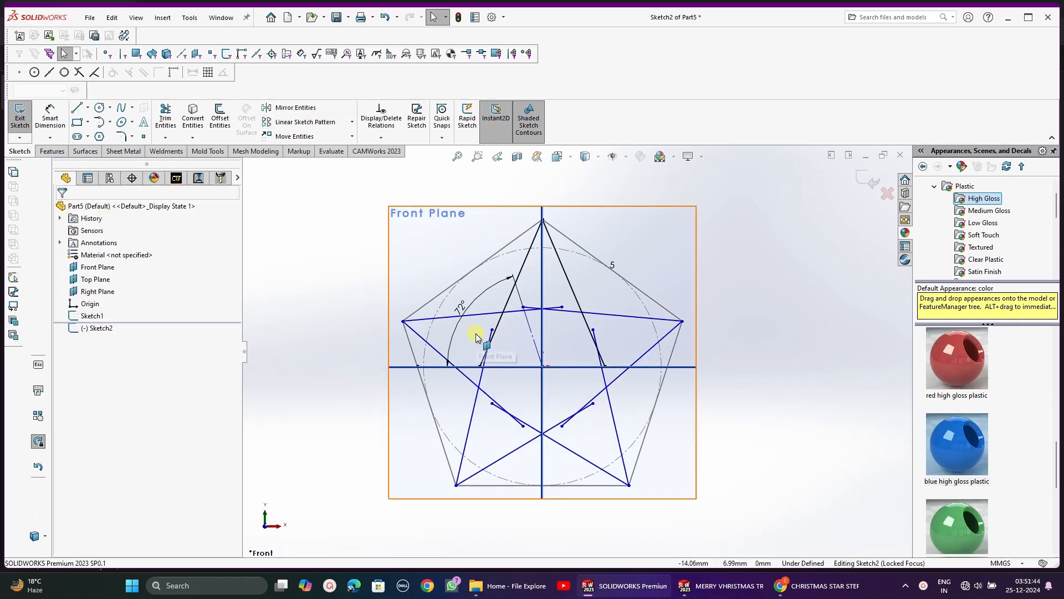
Apply a Fix relation to all sketch lines except the two original slanted ones, and delete the 72° angular dimension
left_click(618, 316)
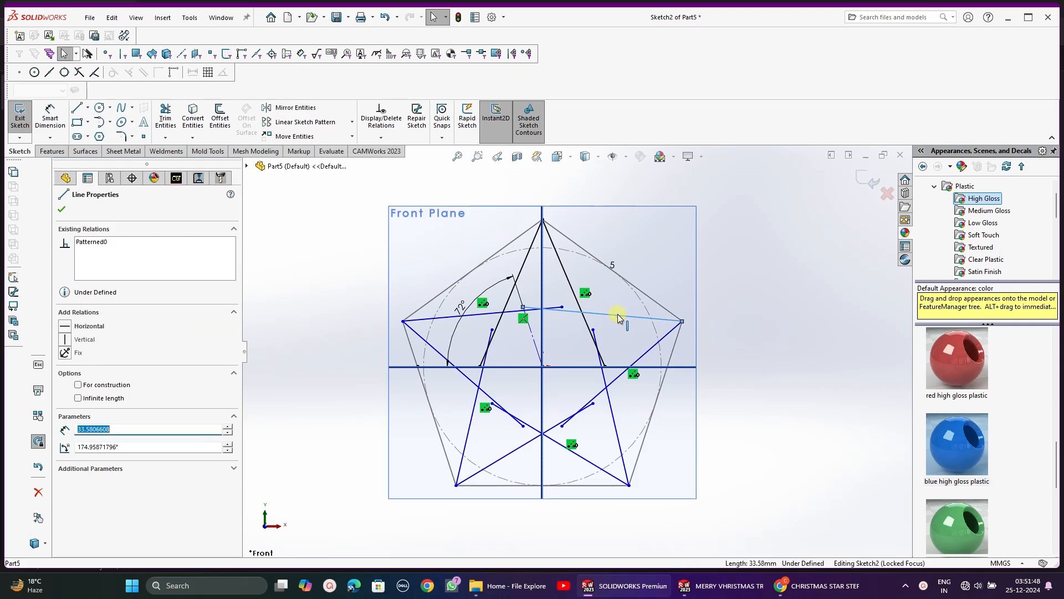
key("ctrl+a")
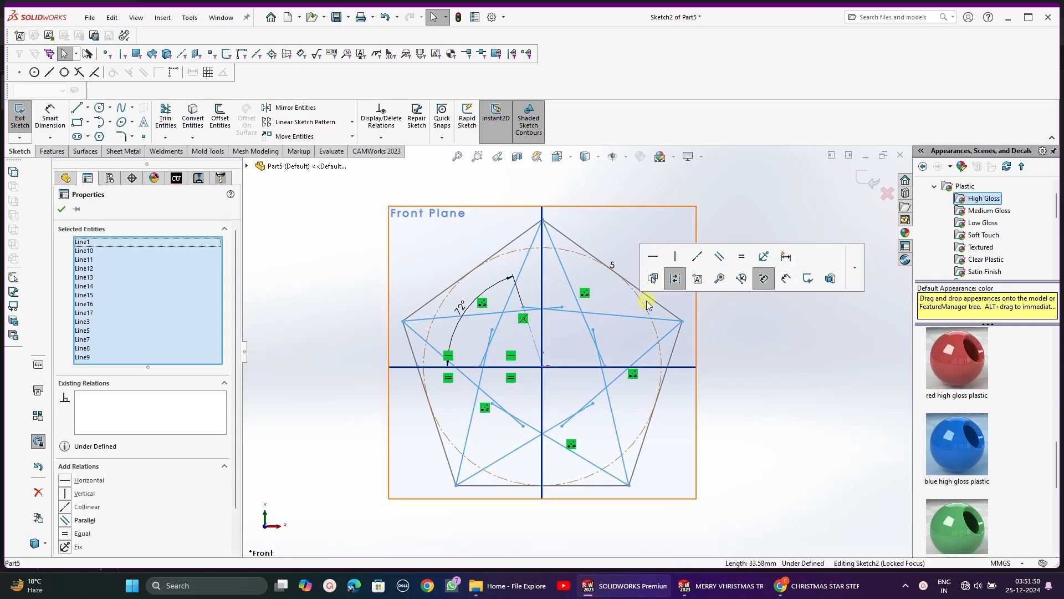
left_click(573, 288, "ctrl")
left_click(516, 281, "ctrl")
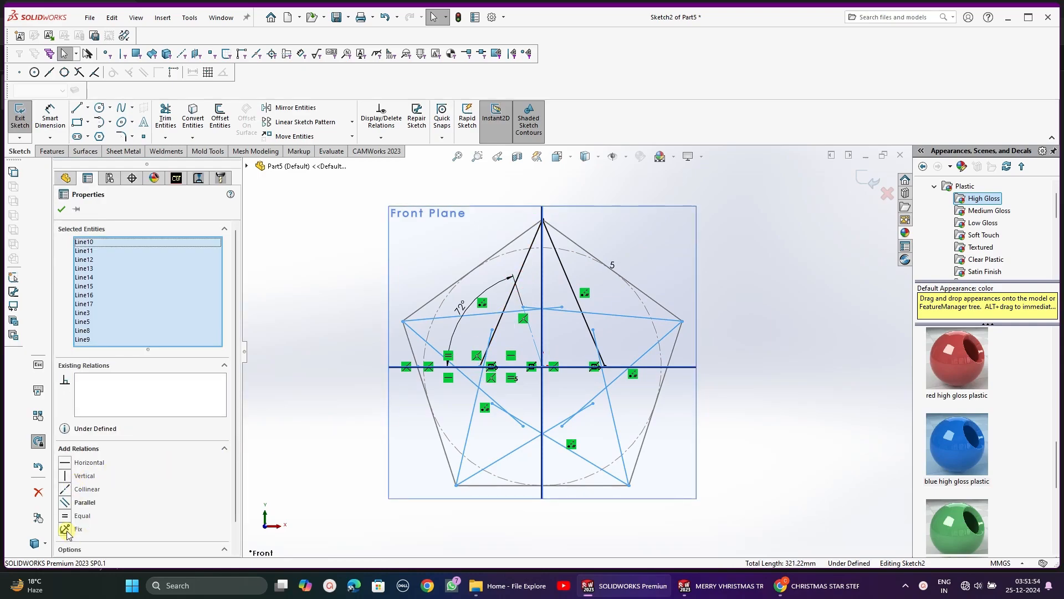
left_click(65, 529)
left_click(298, 441)
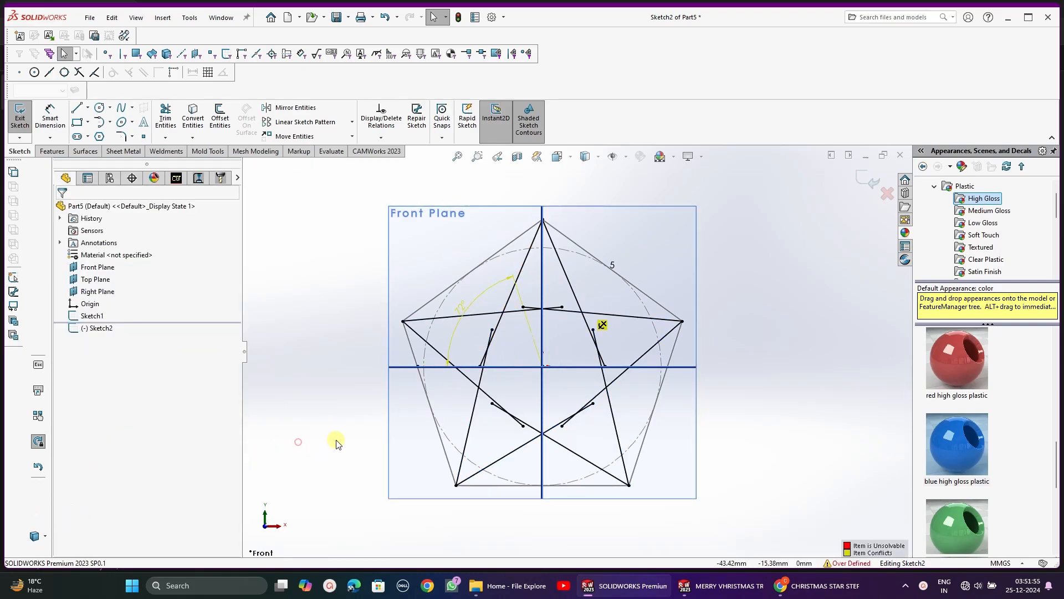
left_click(459, 310)
key("Delete")
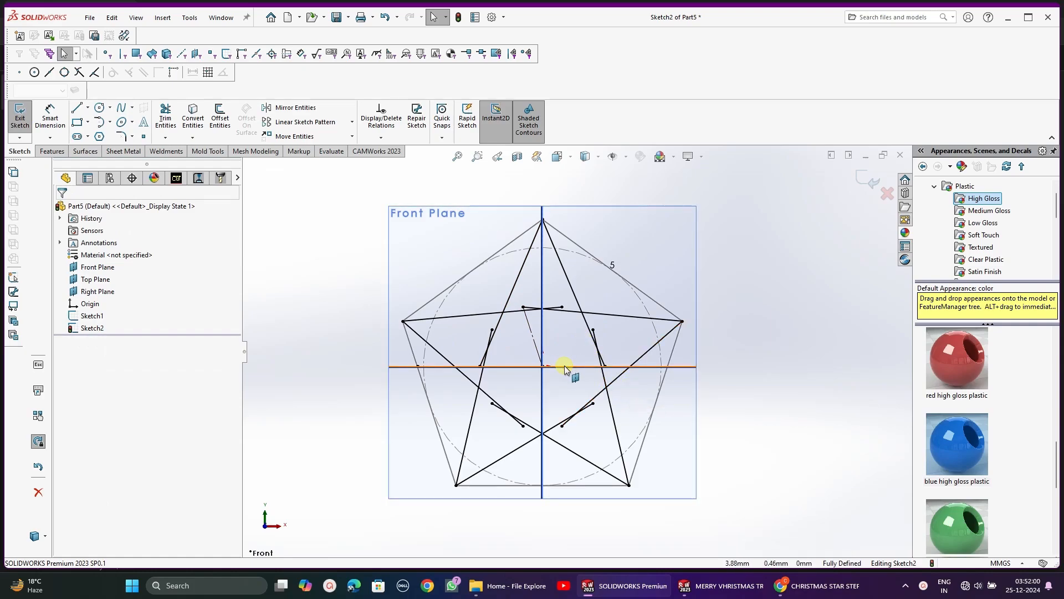
Begin a boss extrusion of the star sketch, choosing the uppermost tip region as a contour with Thin Feature turned off
mouse_move(565, 367)
middle_mouse_down()
mouse_move(599, 380)
mouse_move(578, 379)
middle_mouse_up()
left_click(53, 151)
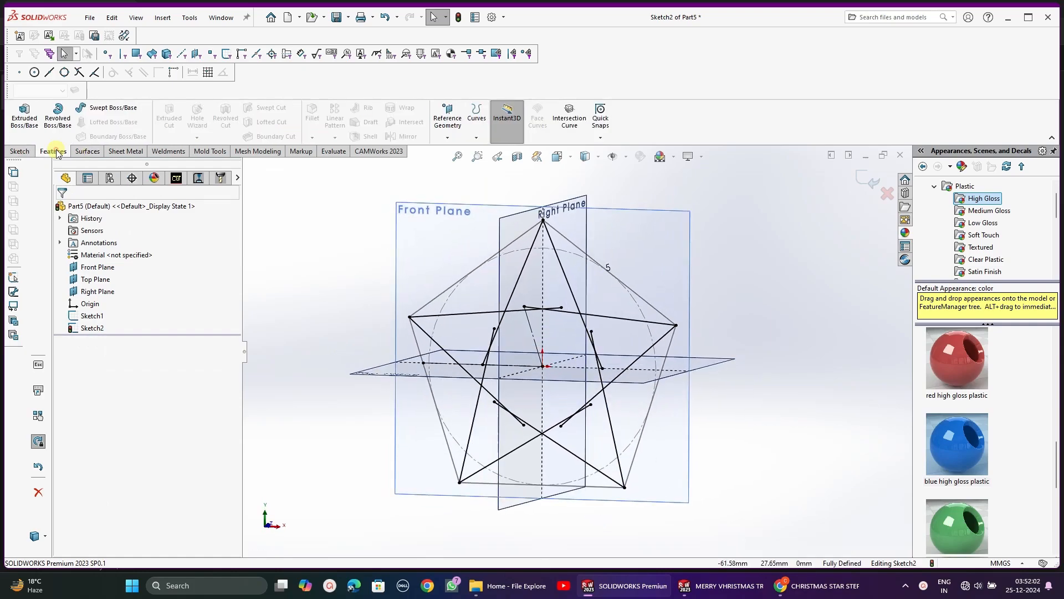
left_click(24, 118)
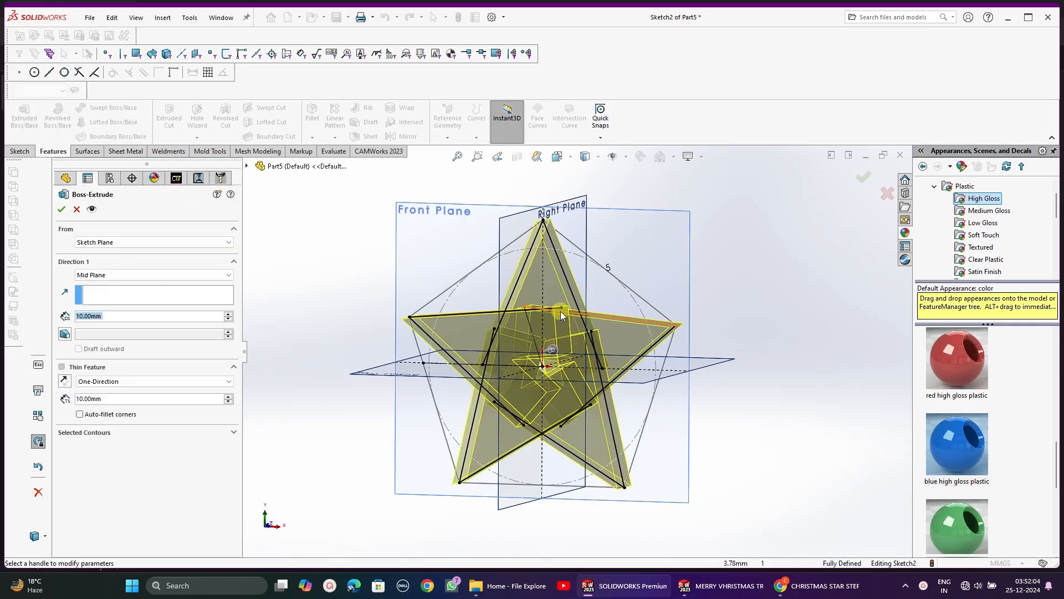
middle_click_drag(561, 311, 493, 333)
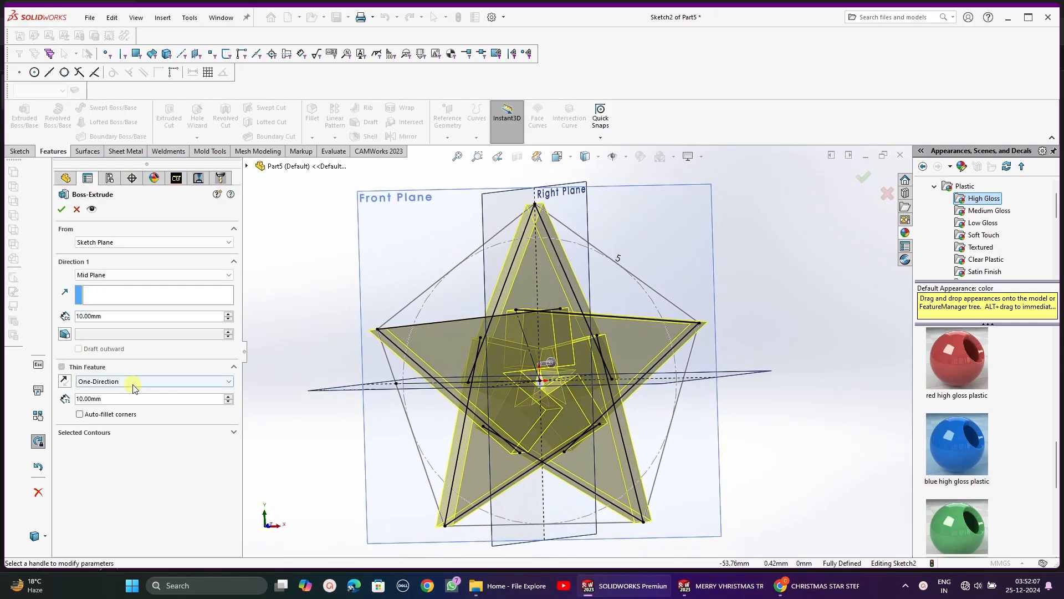
left_click(91, 433)
left_click(550, 280)
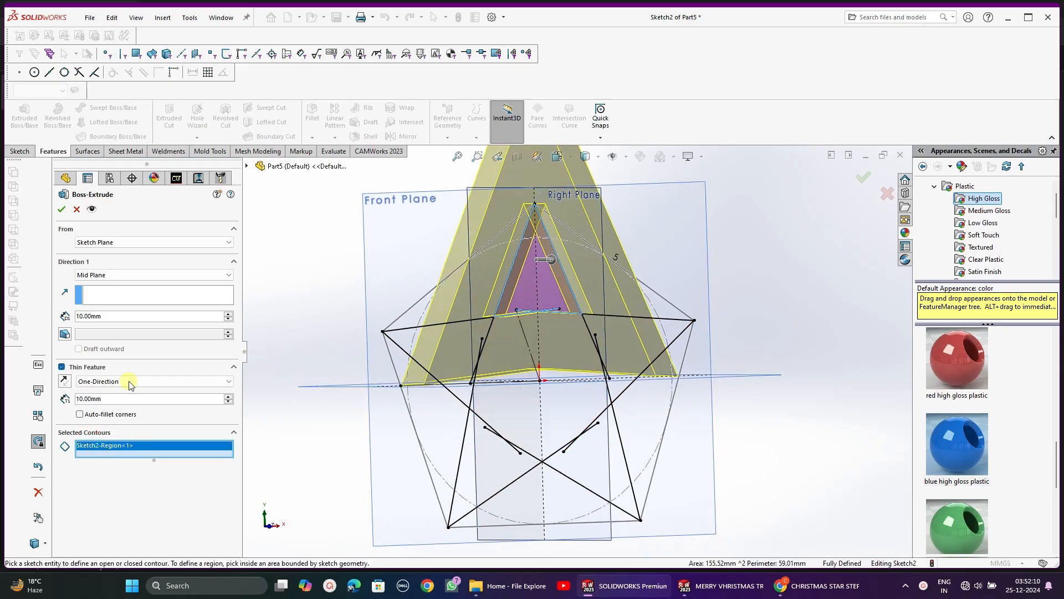
left_click(62, 366)
Add the other four tip regions of the star to the extrusion's selected contours
mouse_move(532, 363)
middle_mouse_down()
mouse_move(498, 376)
mouse_move(506, 388)
mouse_move(504, 373)
mouse_move(643, 335)
middle_mouse_up()
left_click(650, 325)
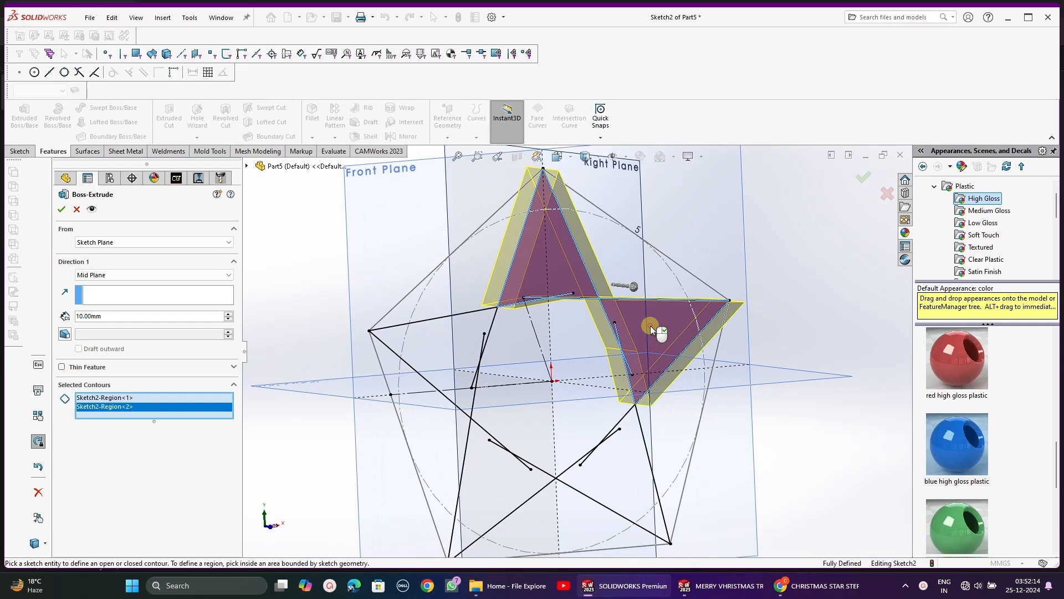
left_click(608, 464)
left_click(504, 488)
left_click(437, 351)
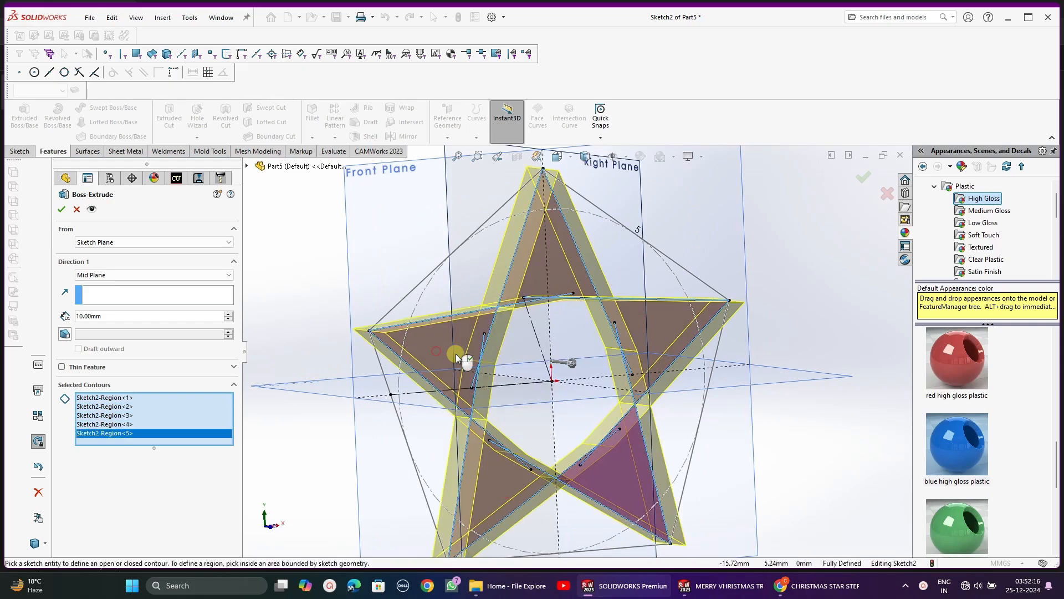
middle_click_drag(456, 354, 477, 438)
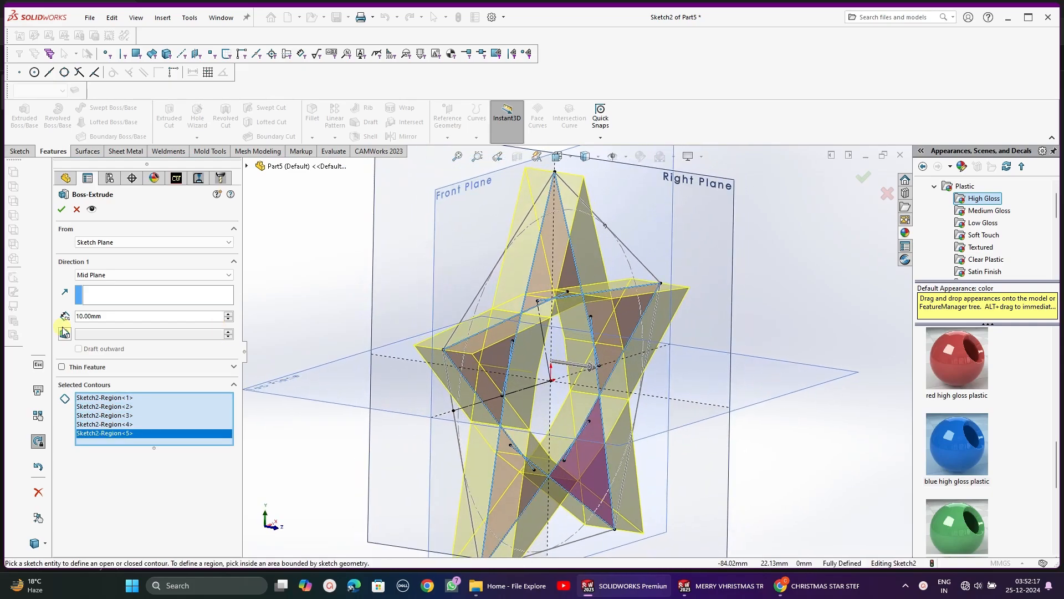
Set the extrusion to Blind with a depth of 5 mm and add the star's central pentagon region to the selected contours
left_click(86, 276)
left_click(86, 285)
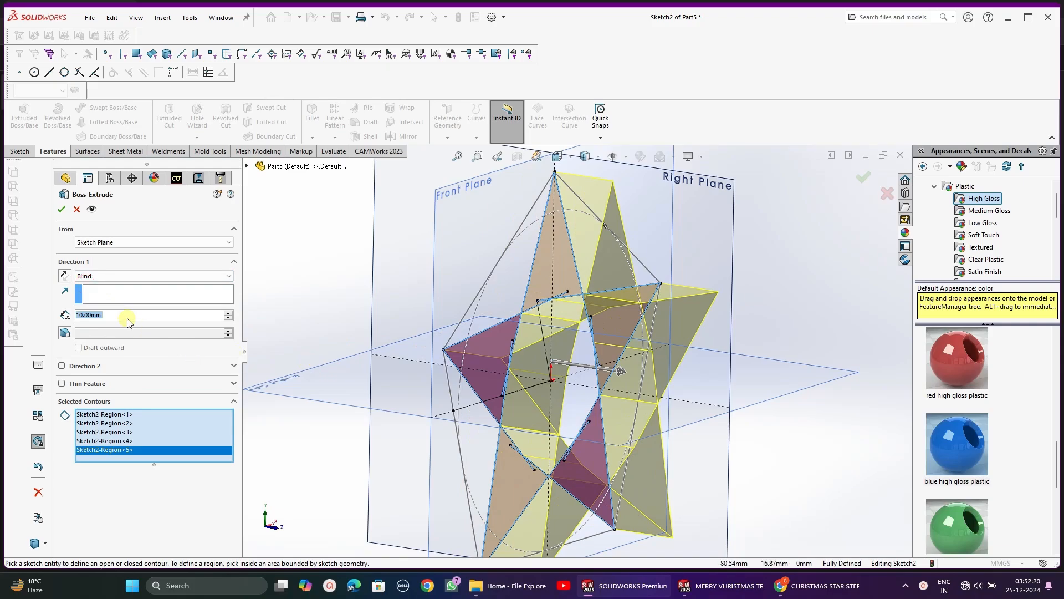
type("5")
key("Return")
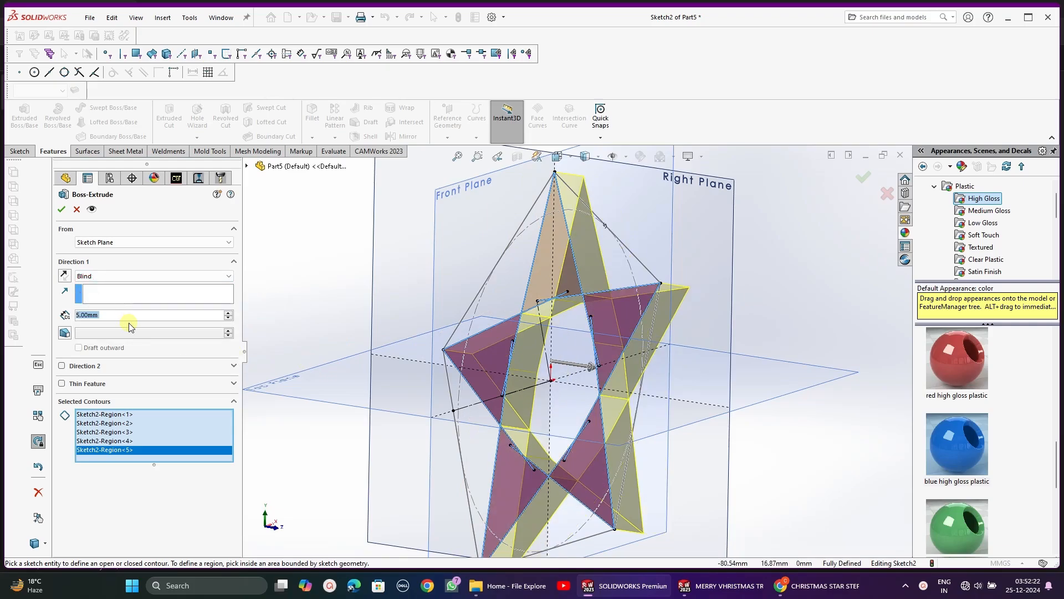
mouse_move(553, 387)
middle_mouse_down()
mouse_move(506, 316)
mouse_move(521, 383)
mouse_move(518, 361)
mouse_move(525, 368)
mouse_move(520, 382)
mouse_move(515, 361)
mouse_move(517, 377)
middle_mouse_up()
left_click(521, 368)
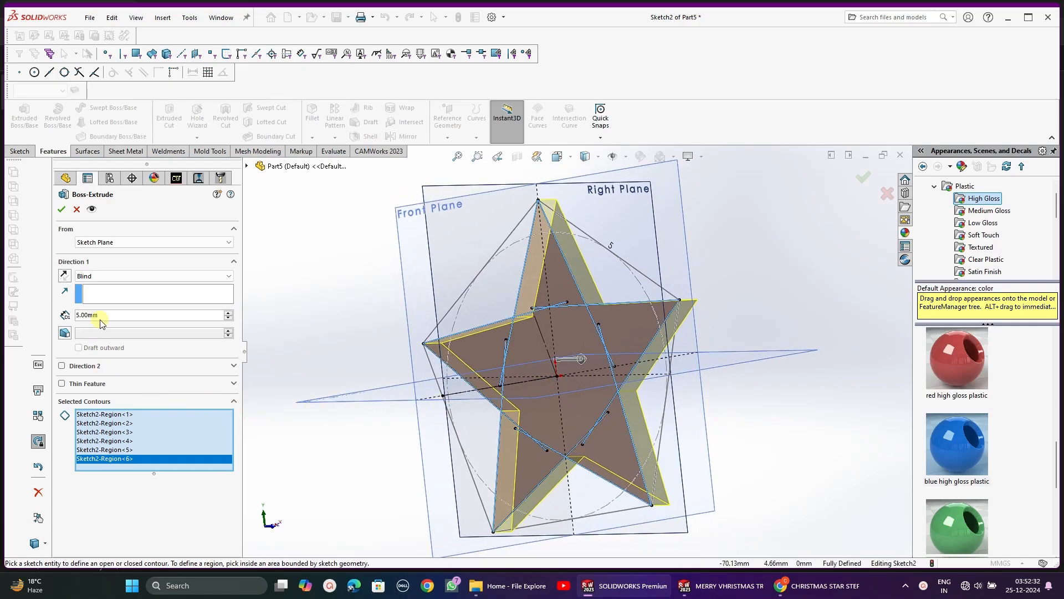
Keep the extrusion depth at 5 mm, apply an inward draft of 20 degrees, and finish the star extrusion
type("10")
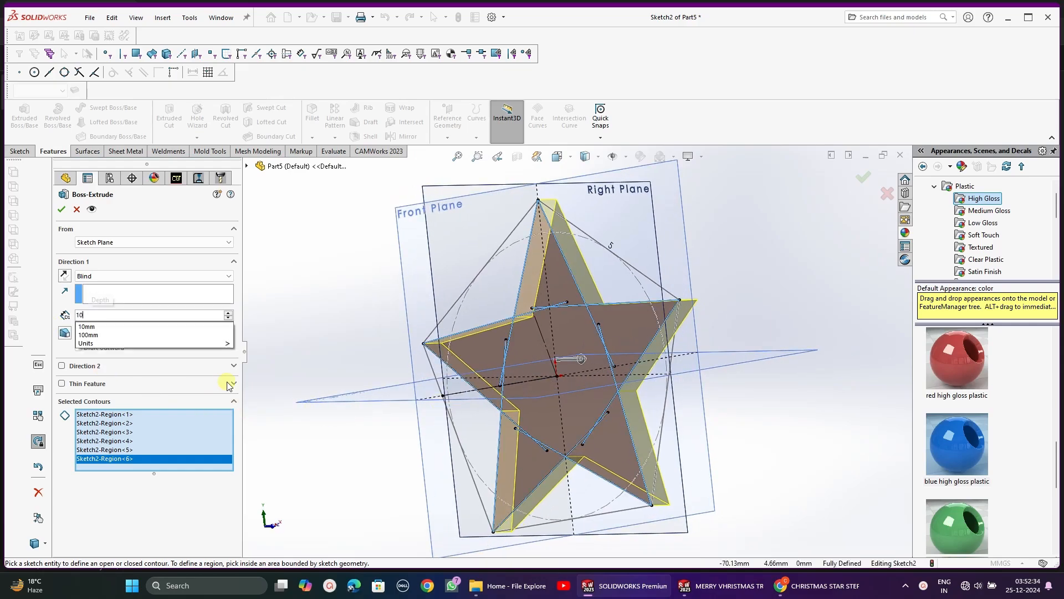
key("BackSpace")
key("BackSpace")
type("5")
key("Return")
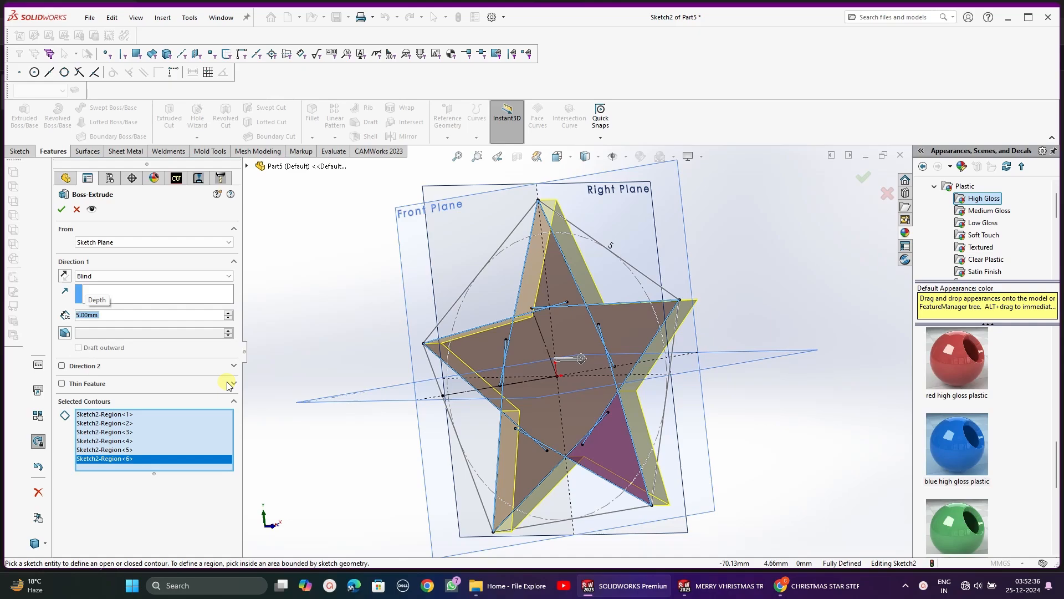
left_click(63, 333)
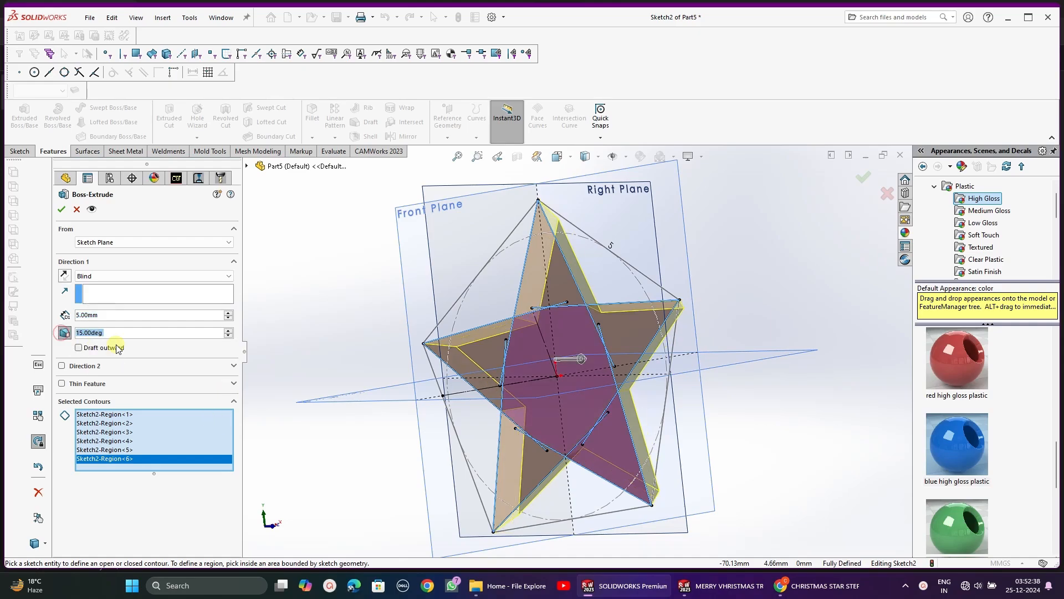
type("20")
key("Return")
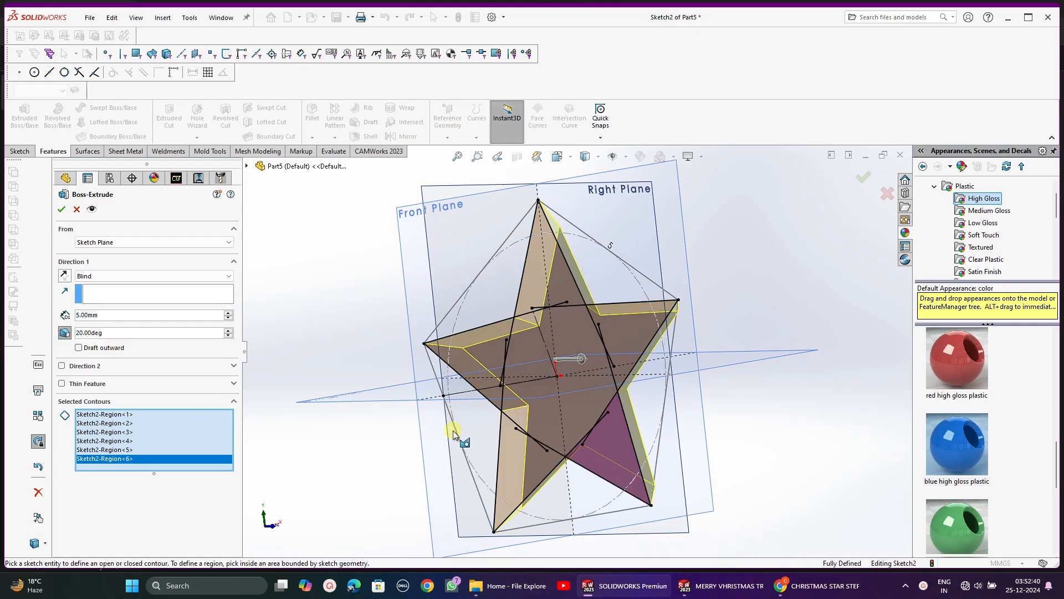
middle_click_drag(451, 427, 222, 252)
left_click(61, 209)
mouse_move(381, 317)
middle_mouse_down()
mouse_move(357, 318)
mouse_move(315, 376)
middle_mouse_up()
left_click(313, 376)
Create a reference plane offset 3 mm outward from the smaller flat face of the tapered star
mouse_move(399, 291)
middle_mouse_down()
mouse_move(388, 325)
mouse_move(400, 352)
mouse_move(396, 337)
mouse_move(399, 351)
mouse_move(385, 349)
mouse_move(404, 356)
middle_mouse_up()
middle_click_drag(514, 362, 504, 280)
left_click(448, 138)
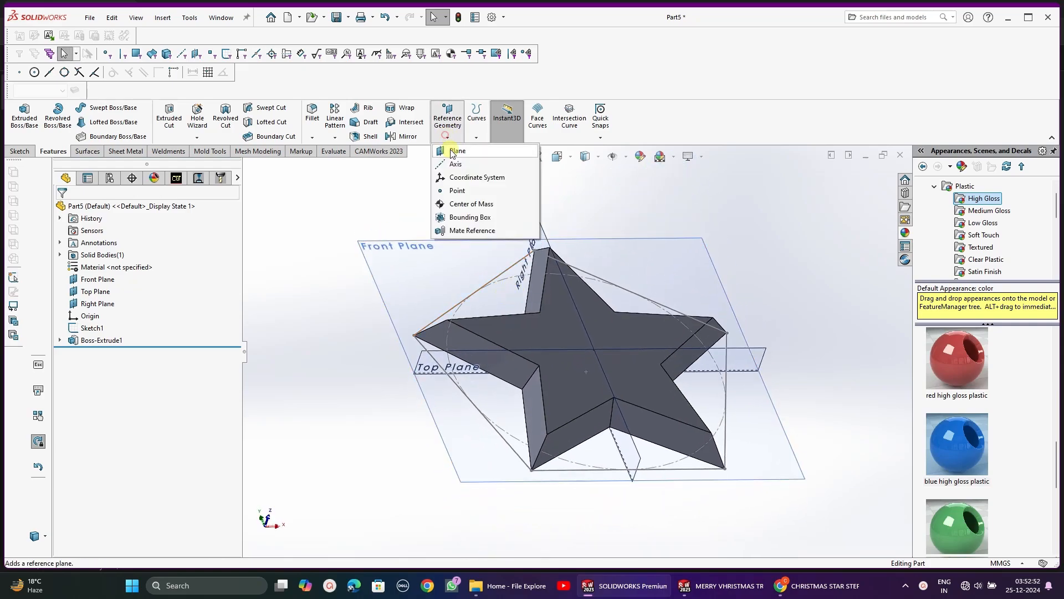
left_click(458, 148)
left_click(540, 321)
middle_click_drag(542, 320, 540, 224)
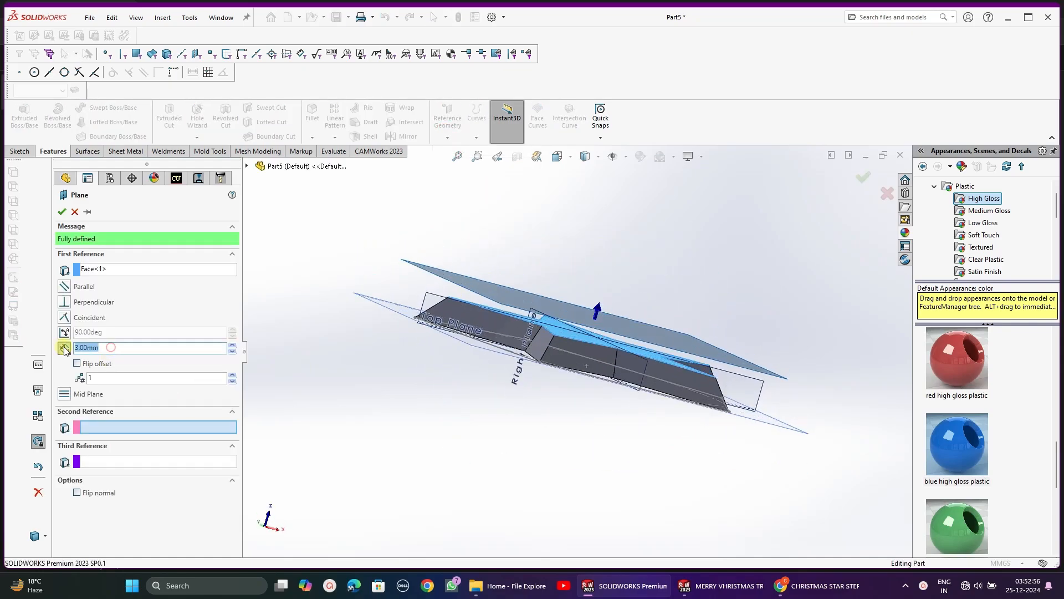
middle_click_drag(302, 367, 322, 402)
left_click(60, 213)
Sketch a single point at the origin on the new offset plane and exit the sketch
left_click(419, 247)
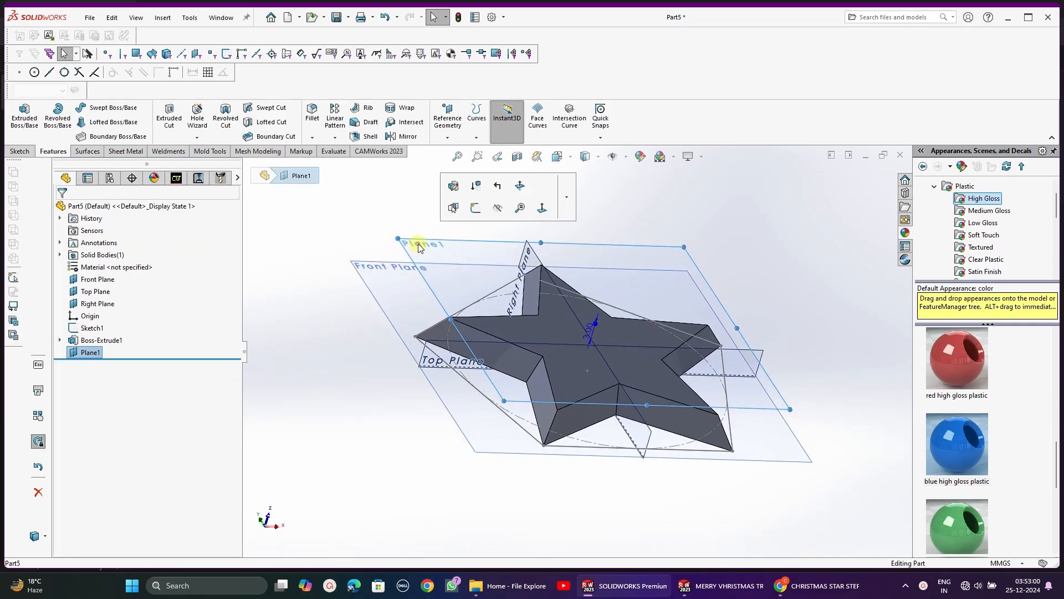
left_click(475, 209)
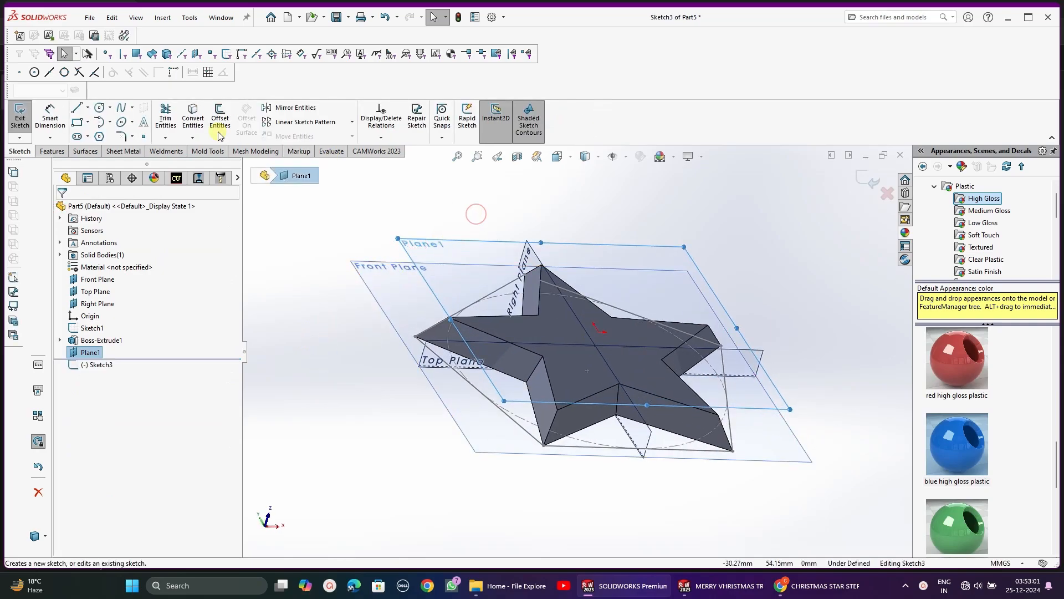
left_click(143, 137)
scroll(582, 332, "down", 3)
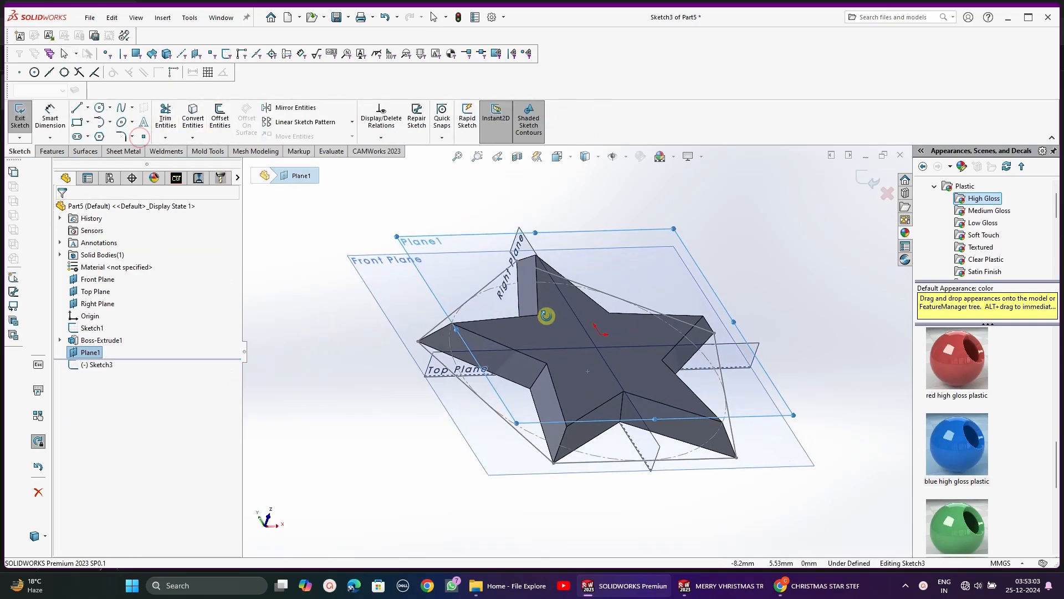
left_click(613, 341)
left_click(66, 209)
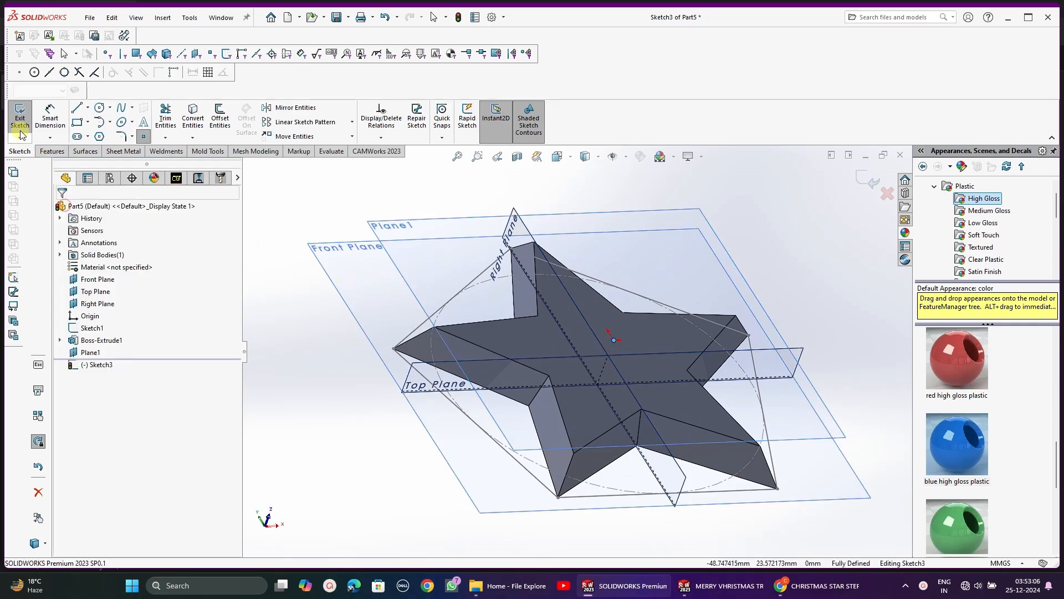
left_click(20, 127)
left_click(285, 340)
Loft between the sketched point and the star's flat front face, and hide the reference planes and sketches
mouse_move(373, 370)
middle_mouse_down()
mouse_move(373, 301)
mouse_move(375, 387)
mouse_move(361, 379)
middle_mouse_up()
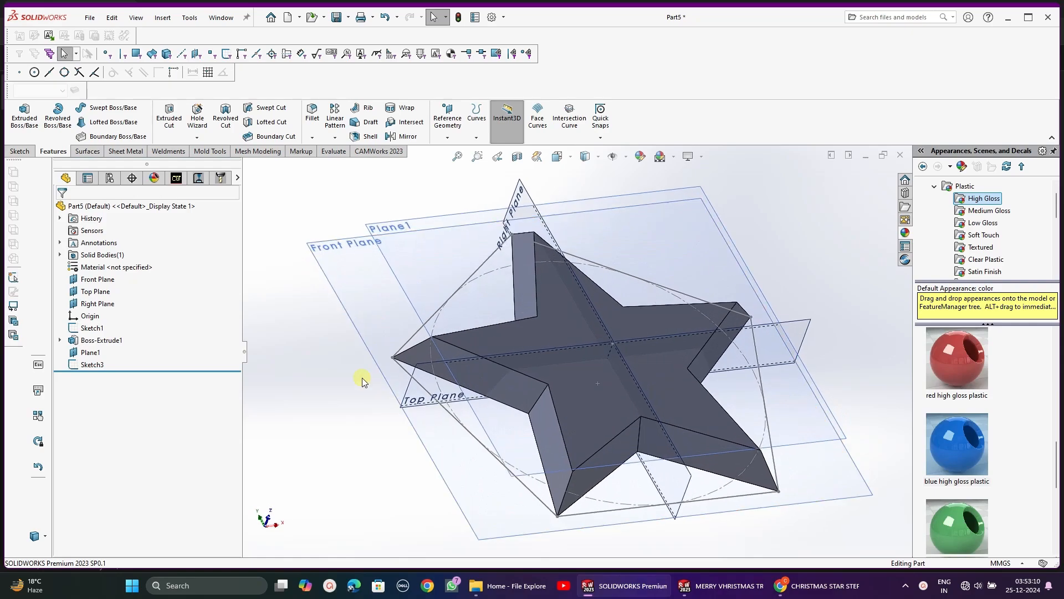
left_click(117, 127)
left_click(610, 342)
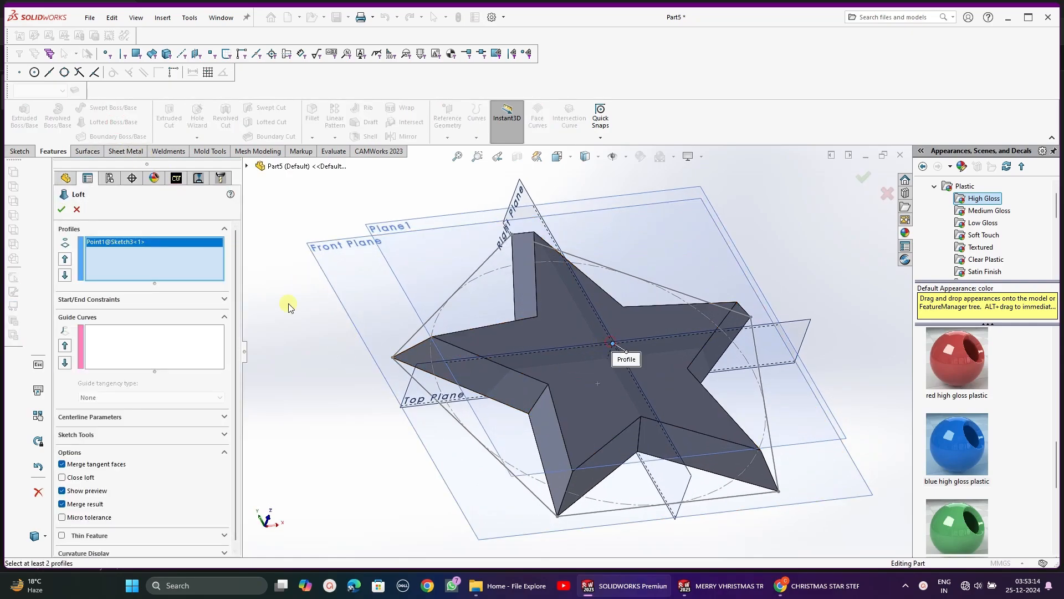
left_click(560, 376)
middle_click_drag(562, 375, 563, 443)
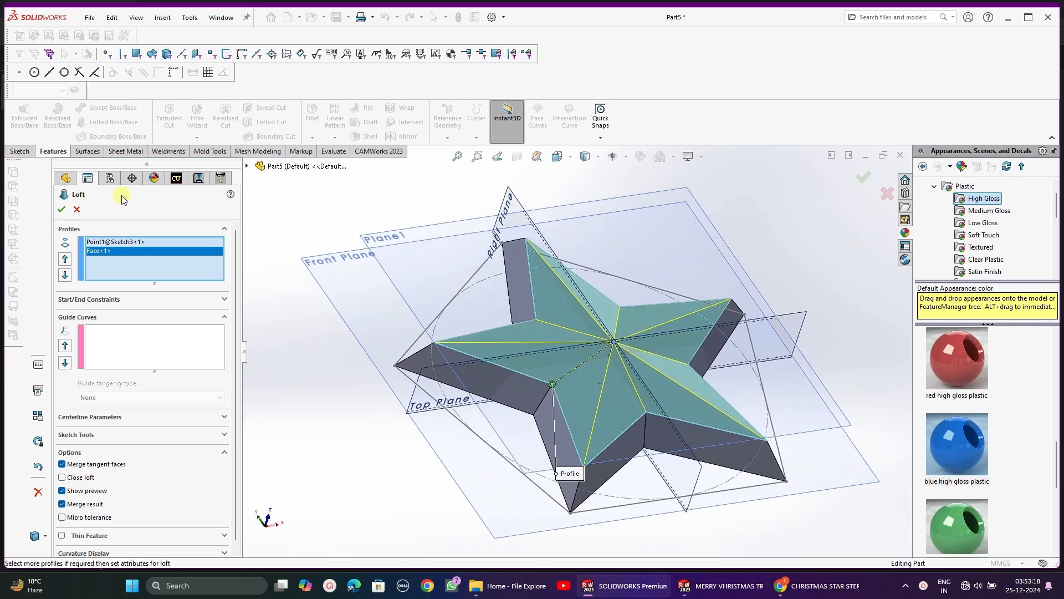
left_click(62, 209)
left_click(311, 341)
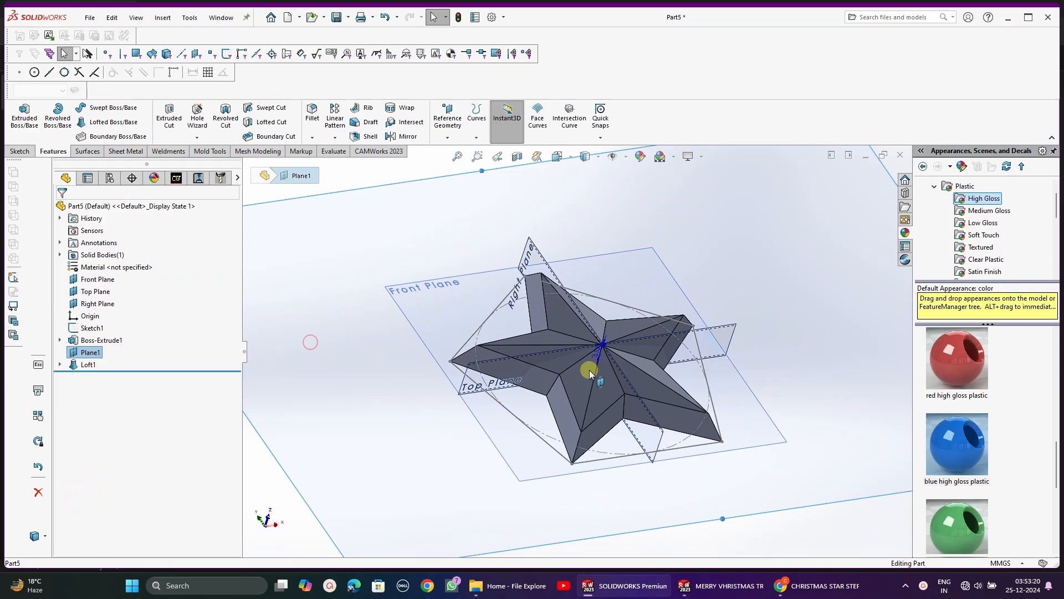
left_click(612, 155)
mouse_move(588, 238)
middle_mouse_down()
mouse_move(570, 273)
mouse_move(573, 304)
mouse_move(584, 277)
mouse_move(571, 261)
mouse_move(587, 251)
middle_mouse_up()
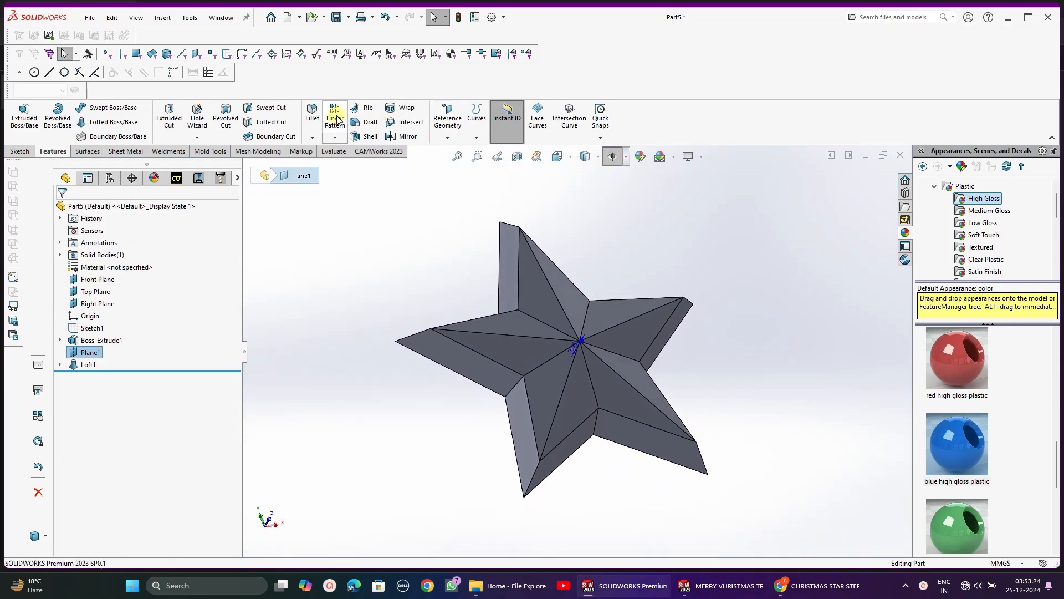
Fillet the ten edges outlining the base of the lofted star peak with a 5 mm radius
left_click(491, 358)
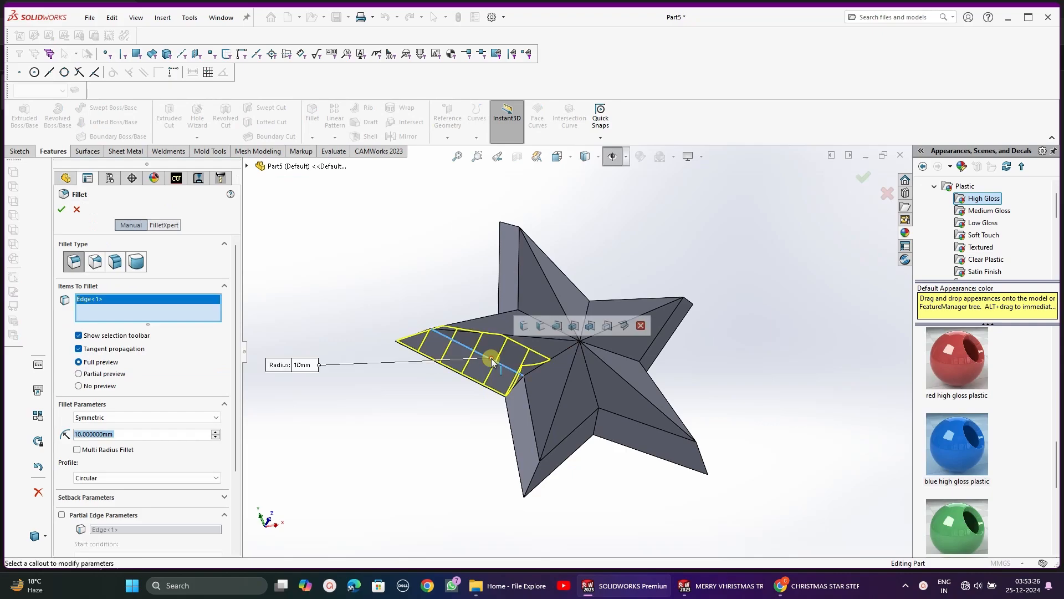
type("5")
key("Return")
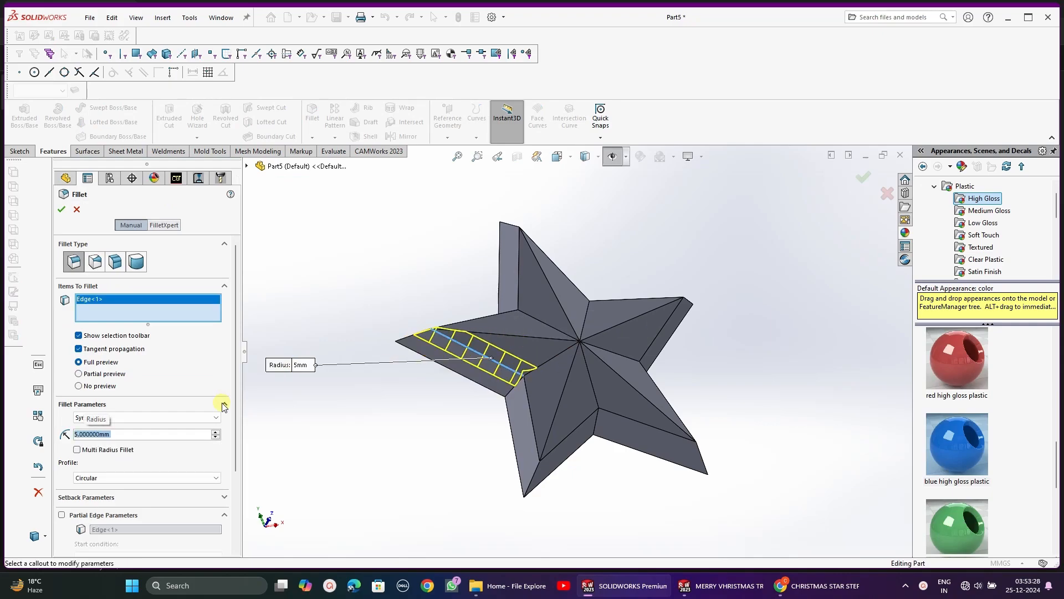
left_click(511, 373)
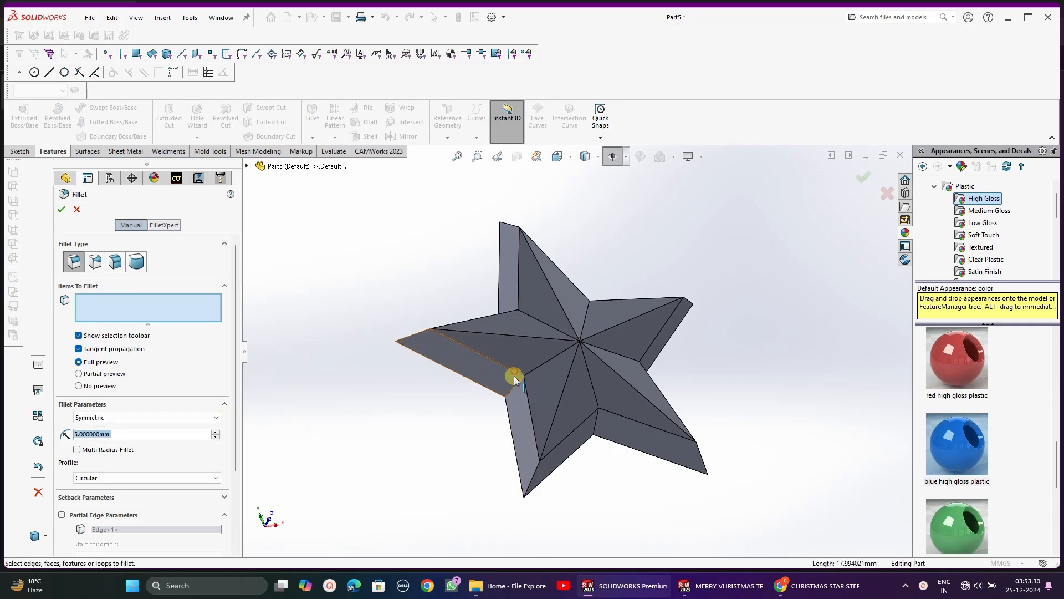
left_click(512, 371)
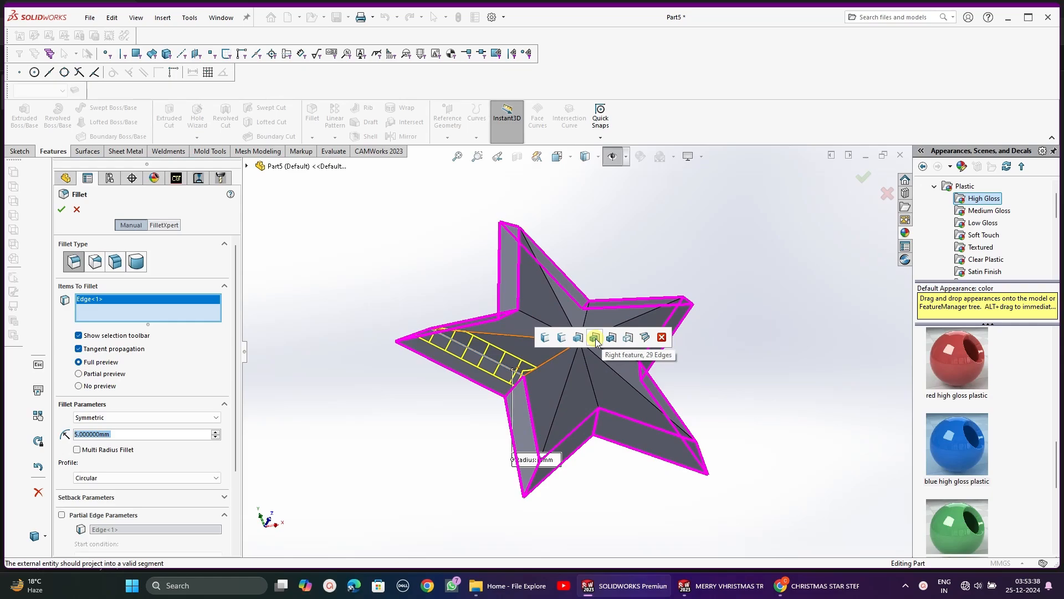
left_click(578, 337)
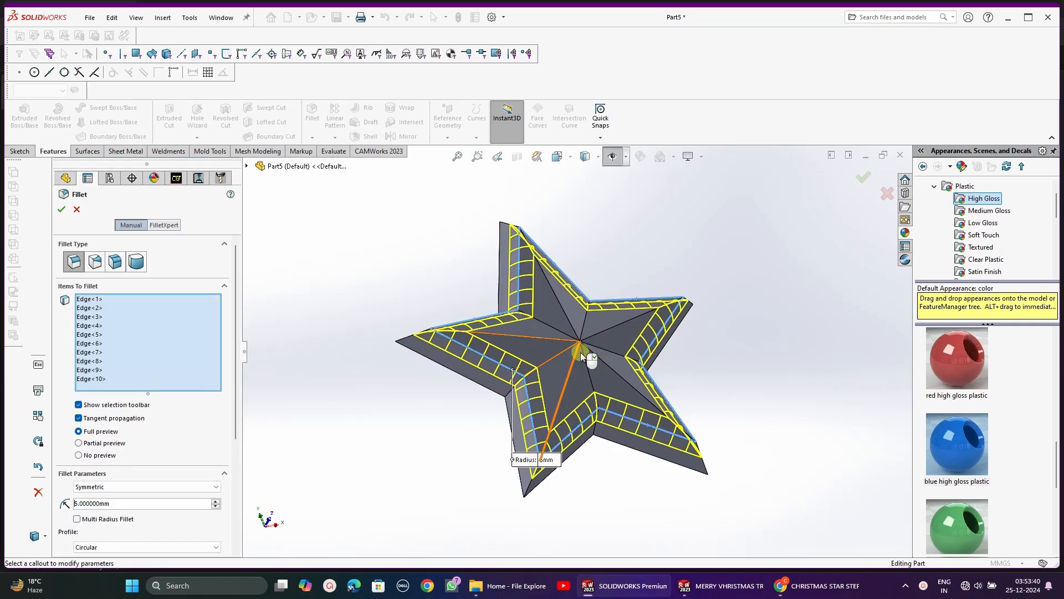
middle_click_drag(495, 426, 496, 399)
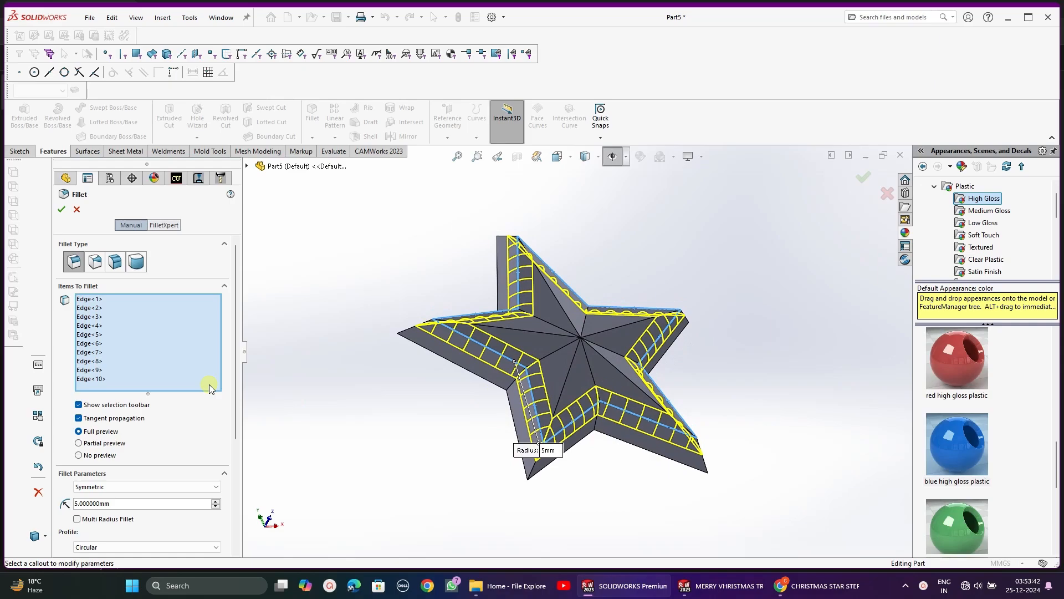
middle_click_drag(257, 376, 380, 406)
left_click(62, 211)
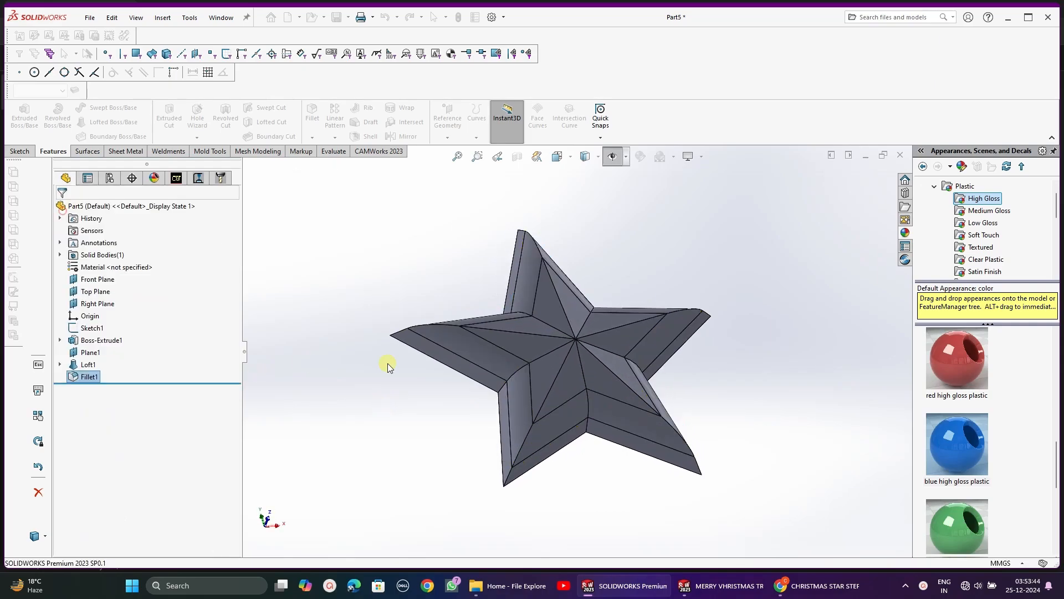
Fillet the ten ridge and valley edges that meet at the star's apex with a 2 mm radius
scroll(466, 389, "down", 1)
middle_click_drag(433, 392, 409, 390)
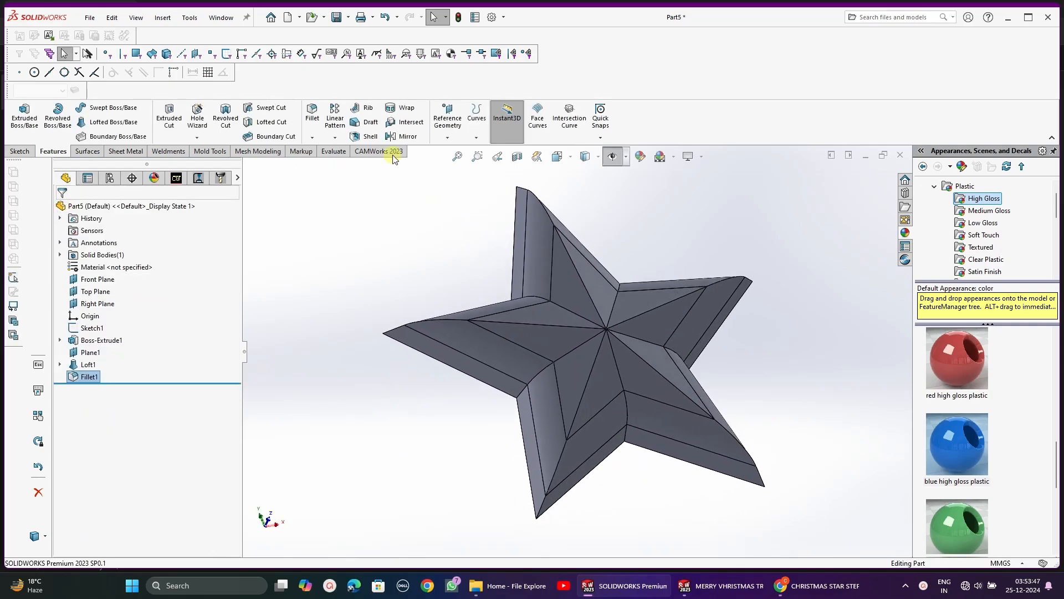
key("Return")
left_click(566, 325)
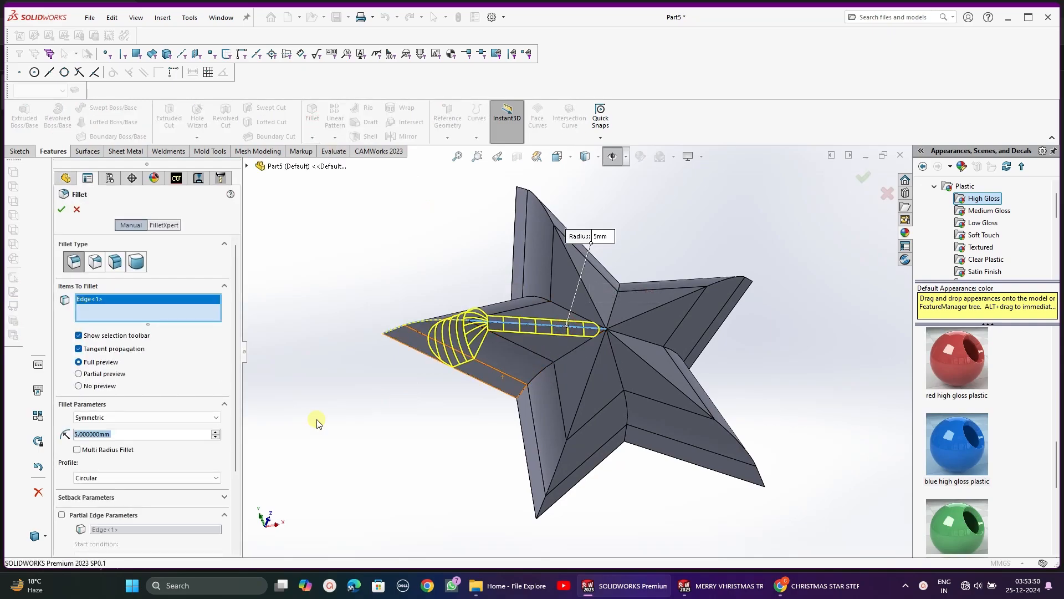
type("2")
key("Return")
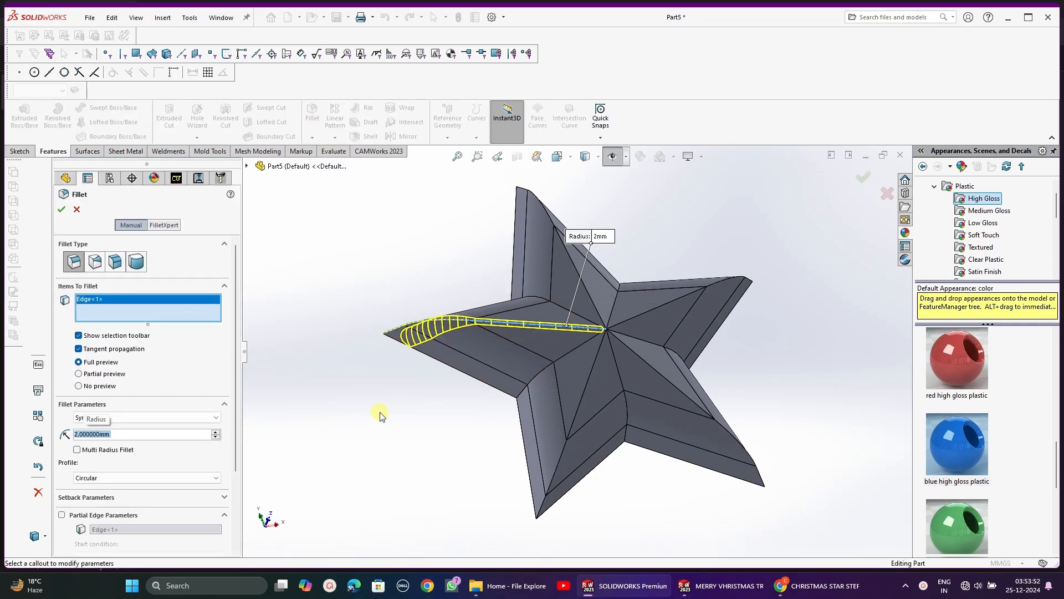
left_click(599, 315)
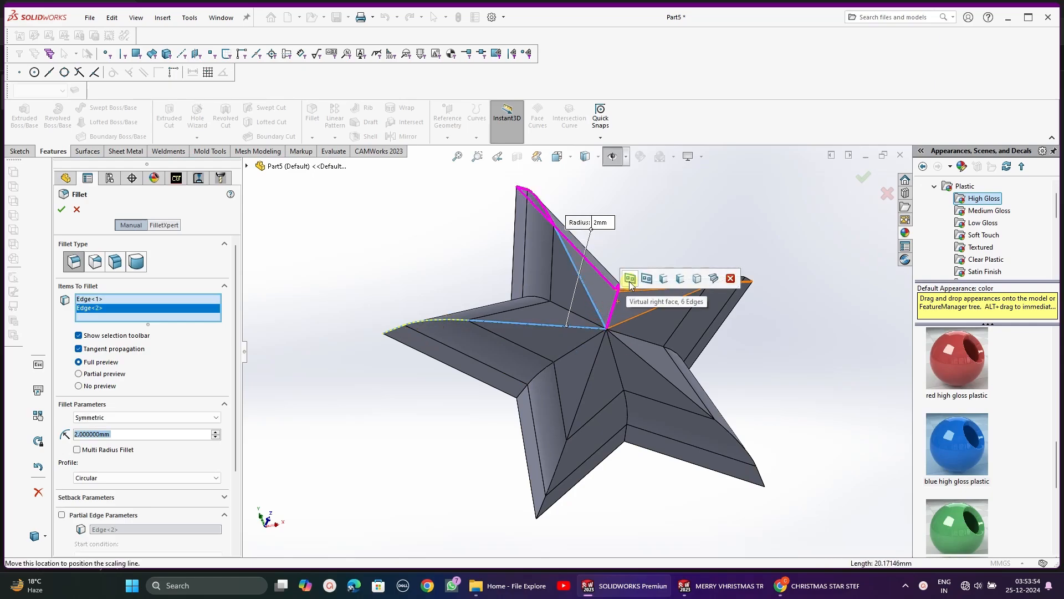
left_click(677, 282)
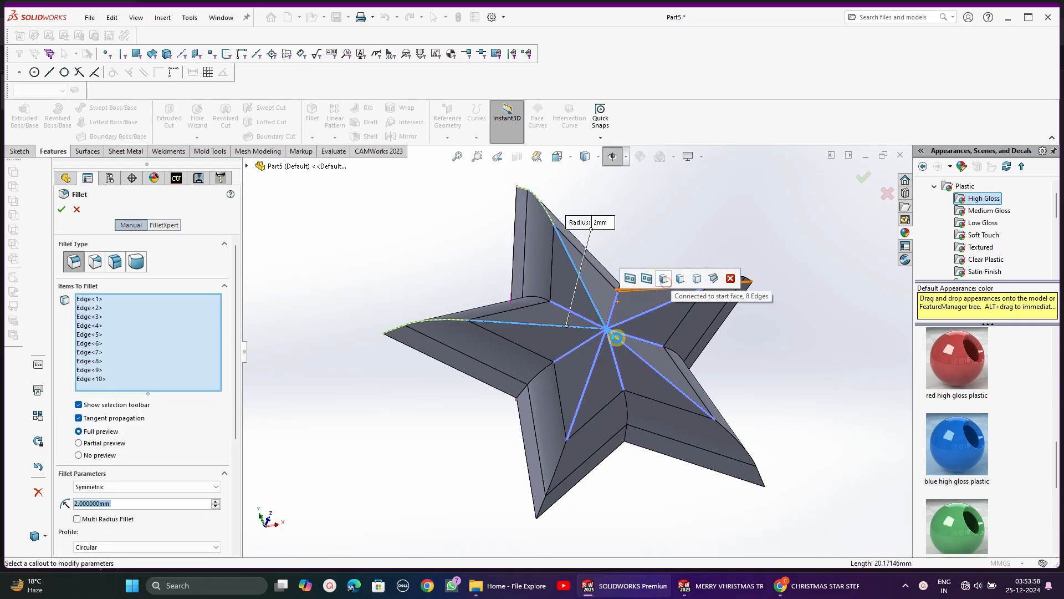
middle_click_drag(584, 401, 588, 384)
middle_click_drag(396, 458, 391, 427)
left_click(62, 210)
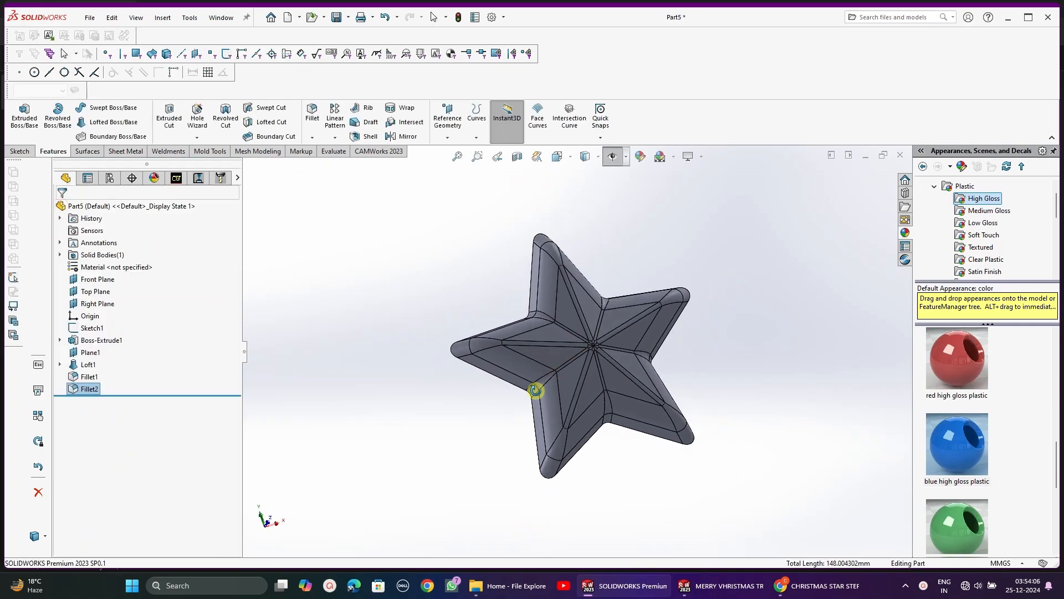
Mirror the whole star body about its flat back face, merging both halves into one solid
middle_click_drag(521, 426, 690, 374)
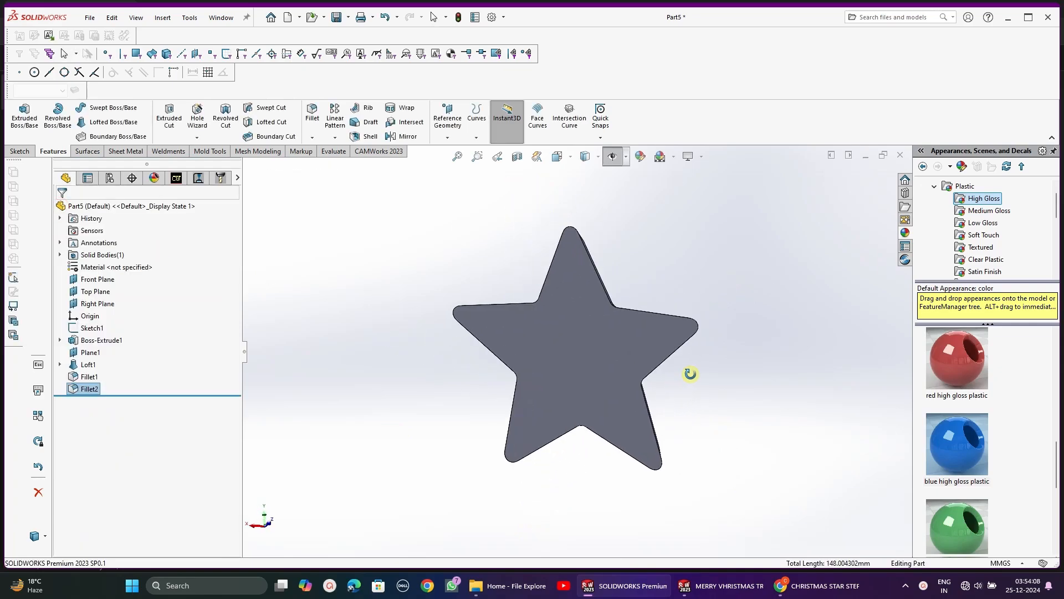
left_click(395, 136)
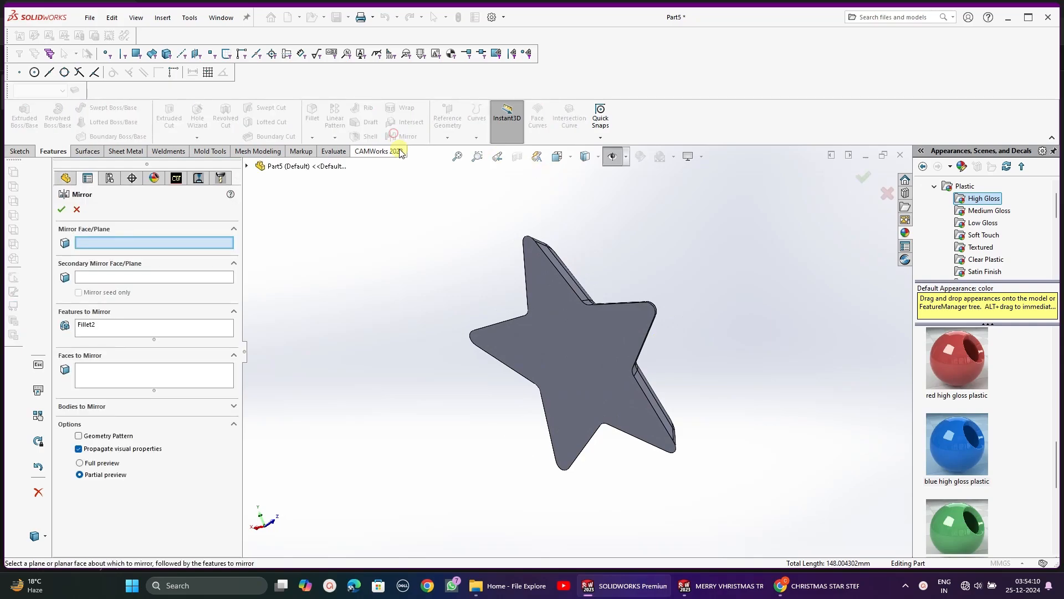
left_click(566, 341)
middle_click_drag(561, 344, 495, 361)
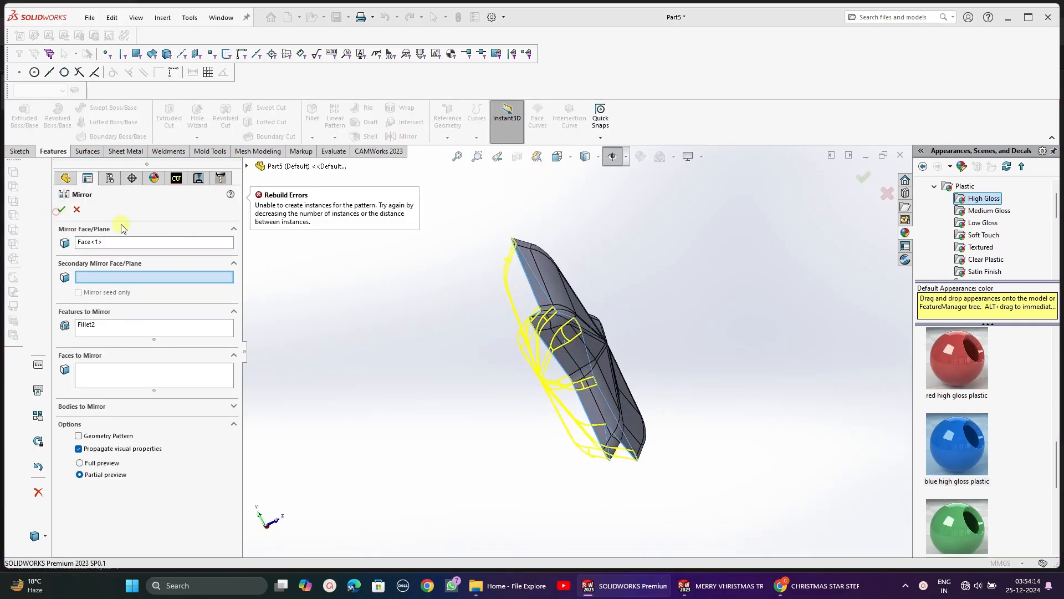
left_click(108, 407)
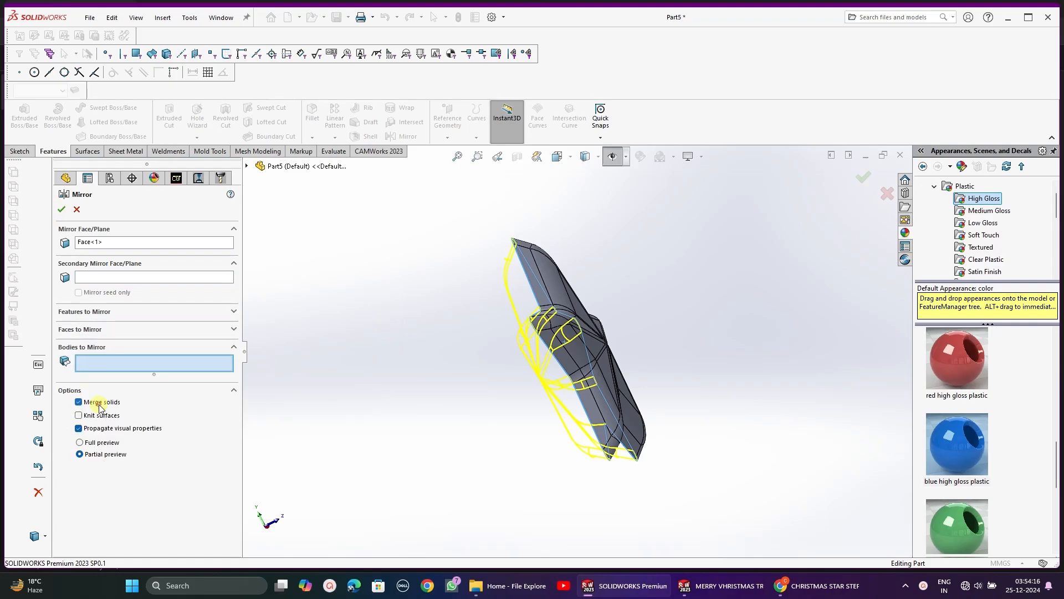
left_click(560, 311)
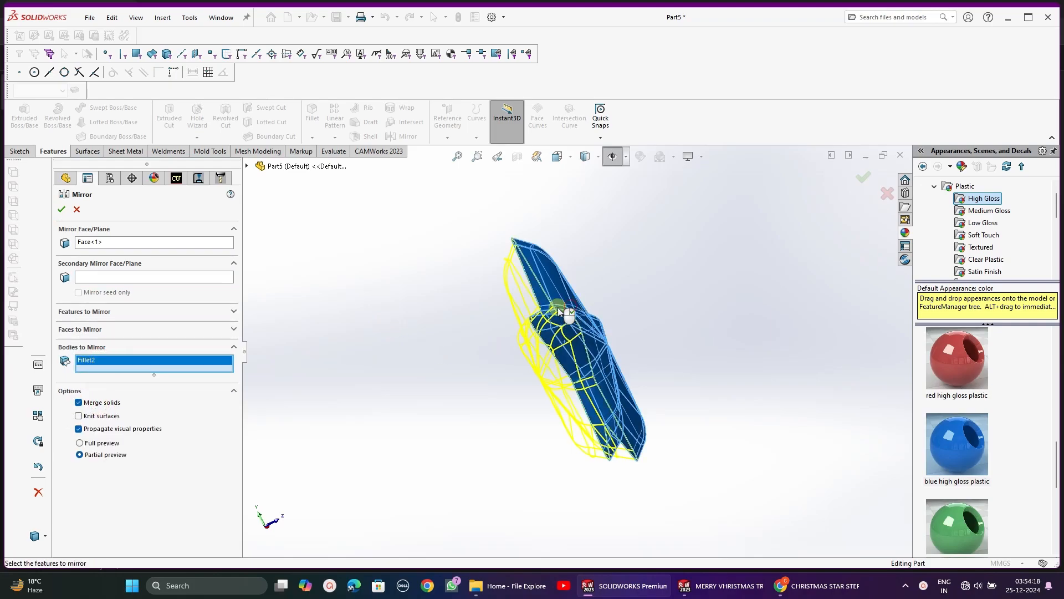
left_click(90, 244)
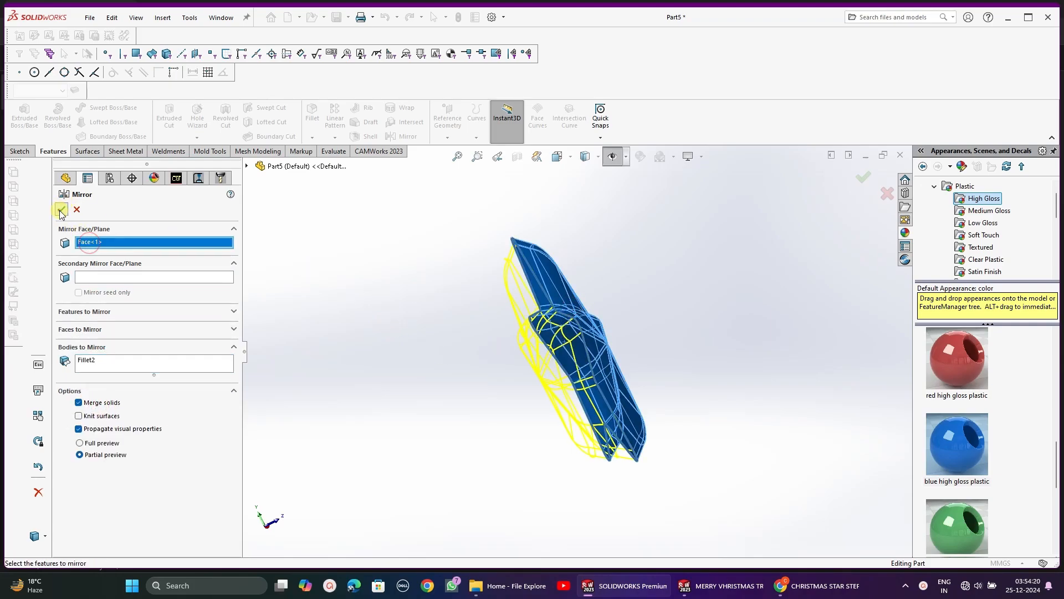
left_click(61, 210)
middle_click_drag(463, 384, 686, 361)
key("Escape")
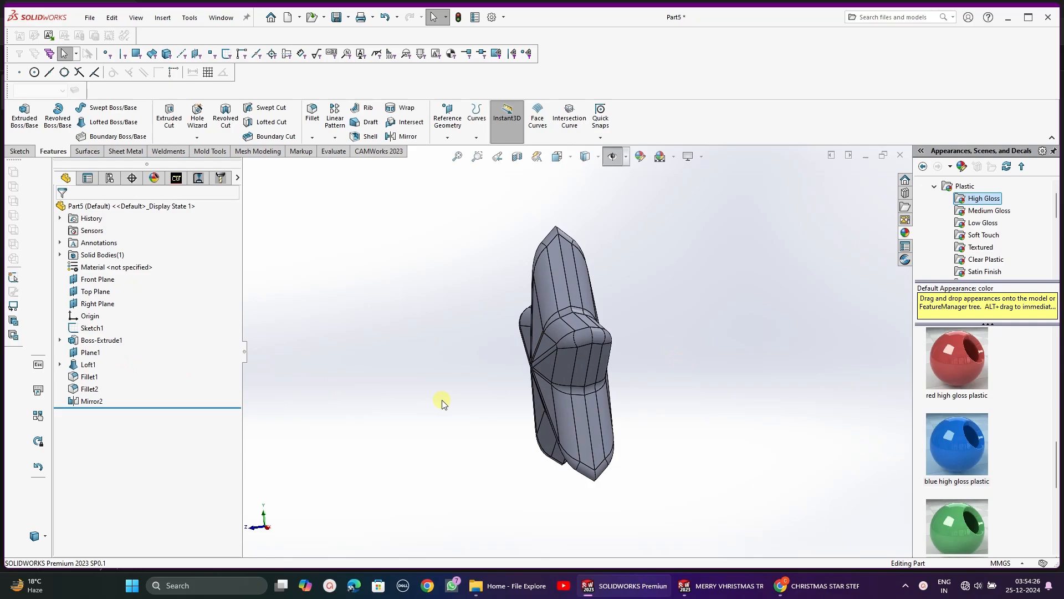
Set the depth of the star's base extrusion to 3 mm
left_click(102, 340)
left_click(89, 302)
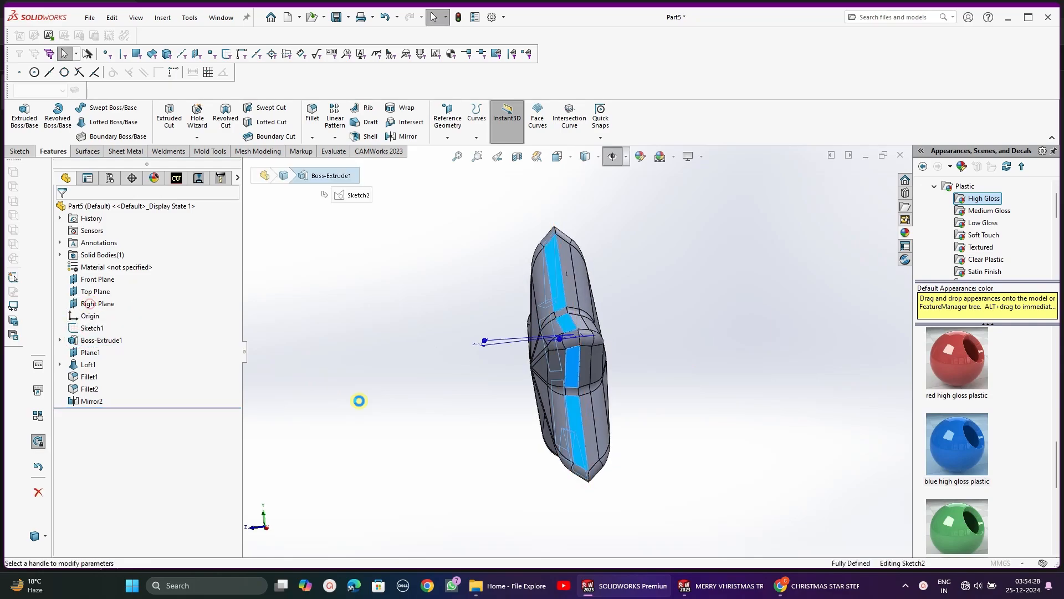
type("3")
key("Return")
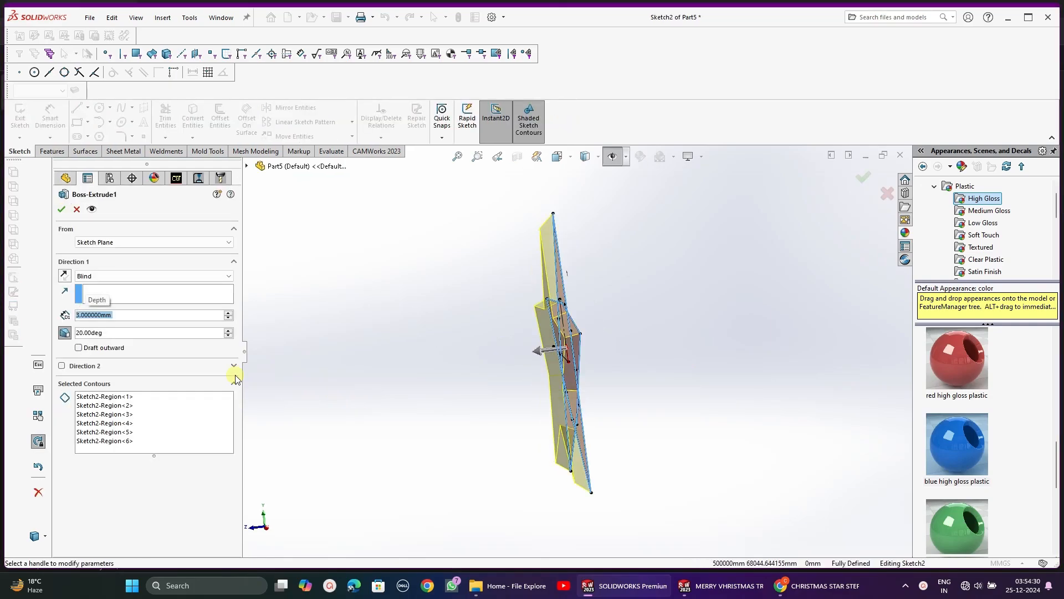
left_click(63, 209)
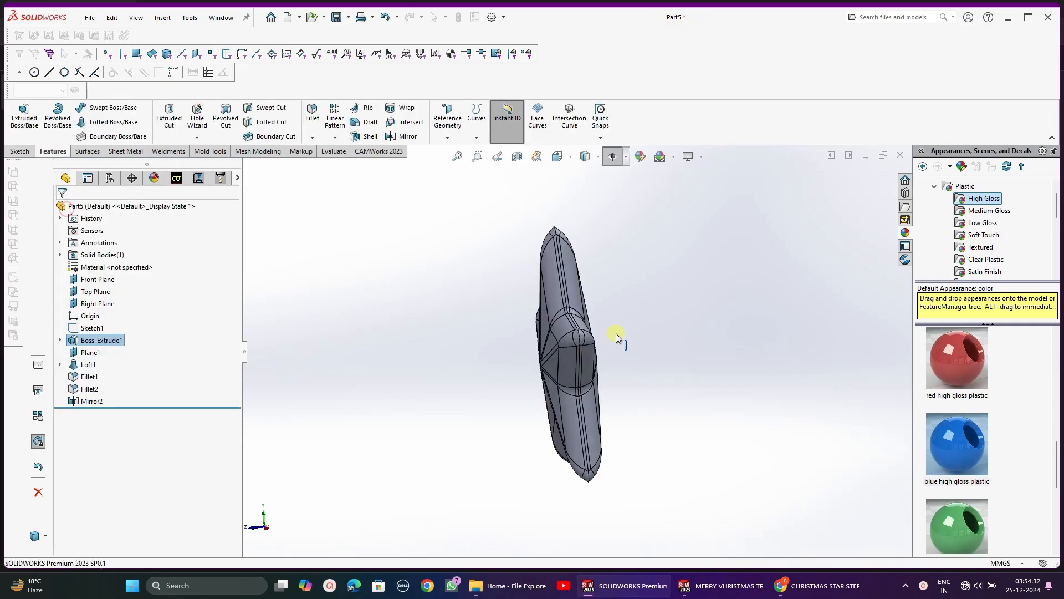
Fillet the outer seam edge where the two star halves meet with a 1 mm radius, propagating along tangent edges
middle_click_drag(617, 335, 535, 306)
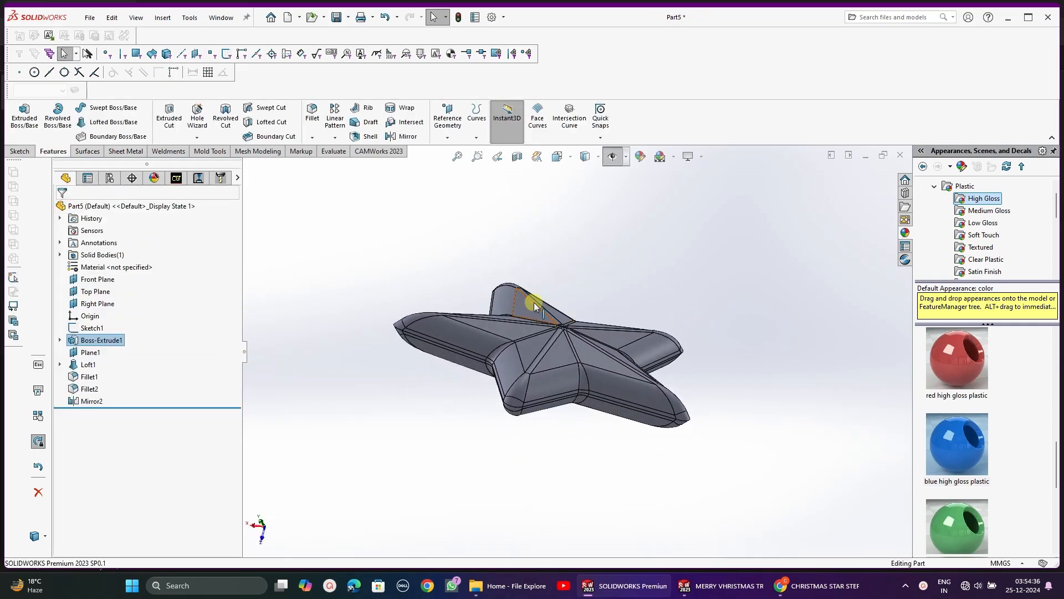
left_click(412, 338)
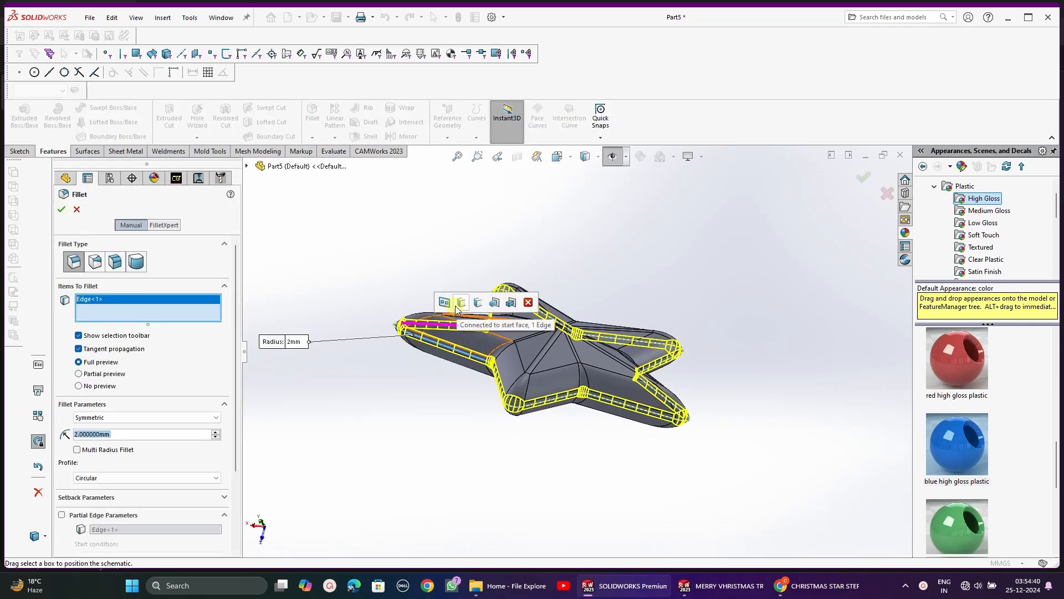
middle_click_drag(374, 422, 368, 447)
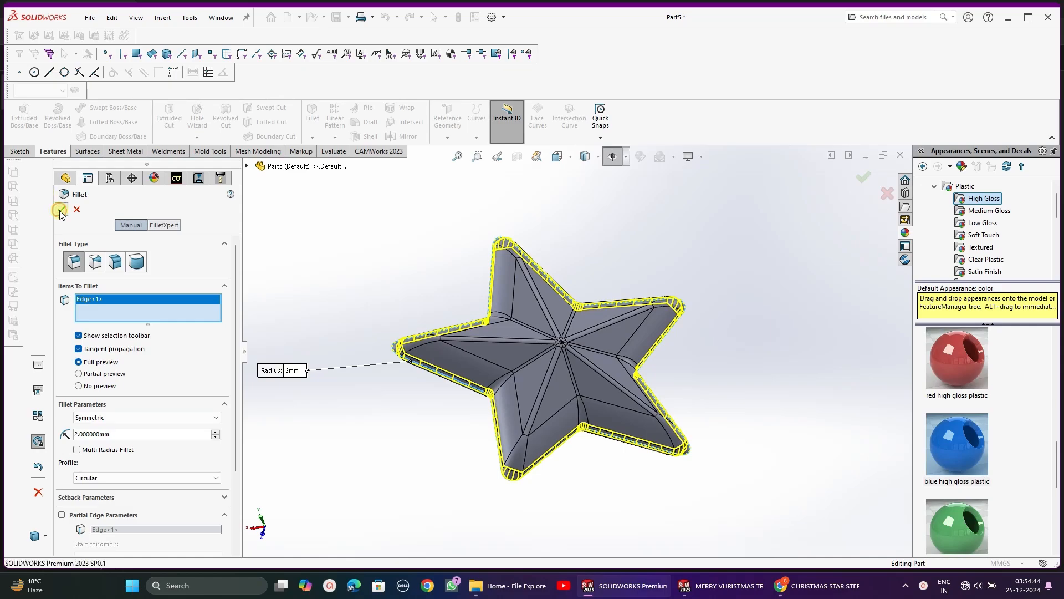
type("1")
key("Return")
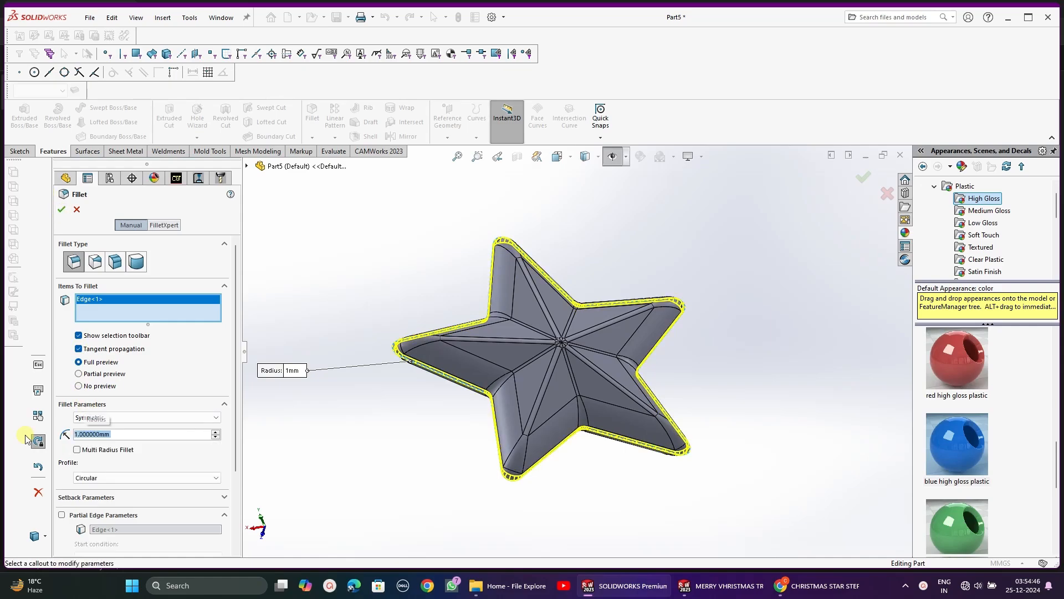
left_click(61, 209)
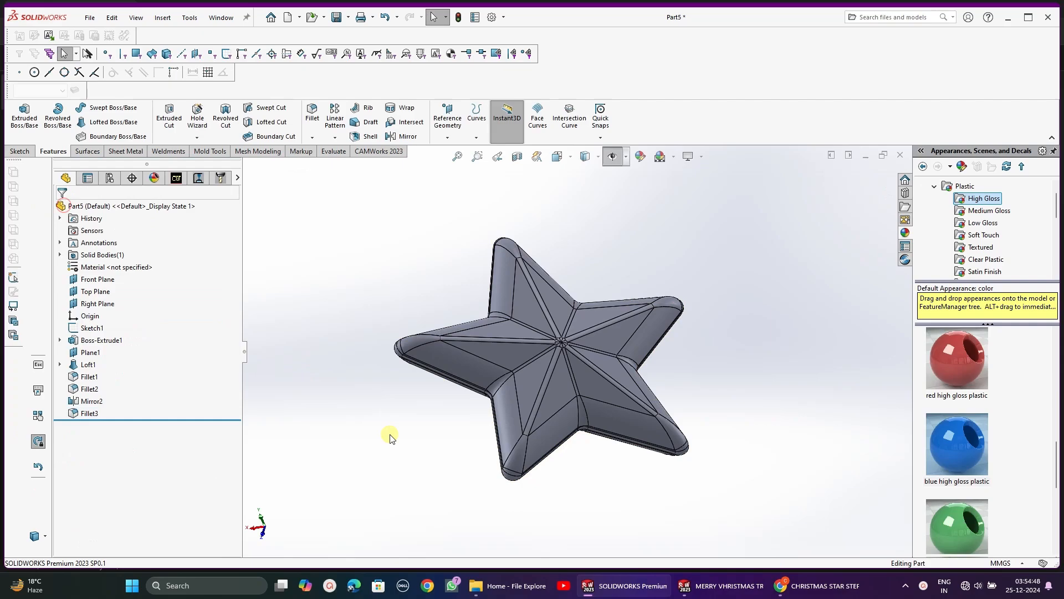
Apply the yellow high gloss plastic appearance to the star
middle_click_drag(387, 435, 654, 399)
scroll(978, 467, "down", 3)
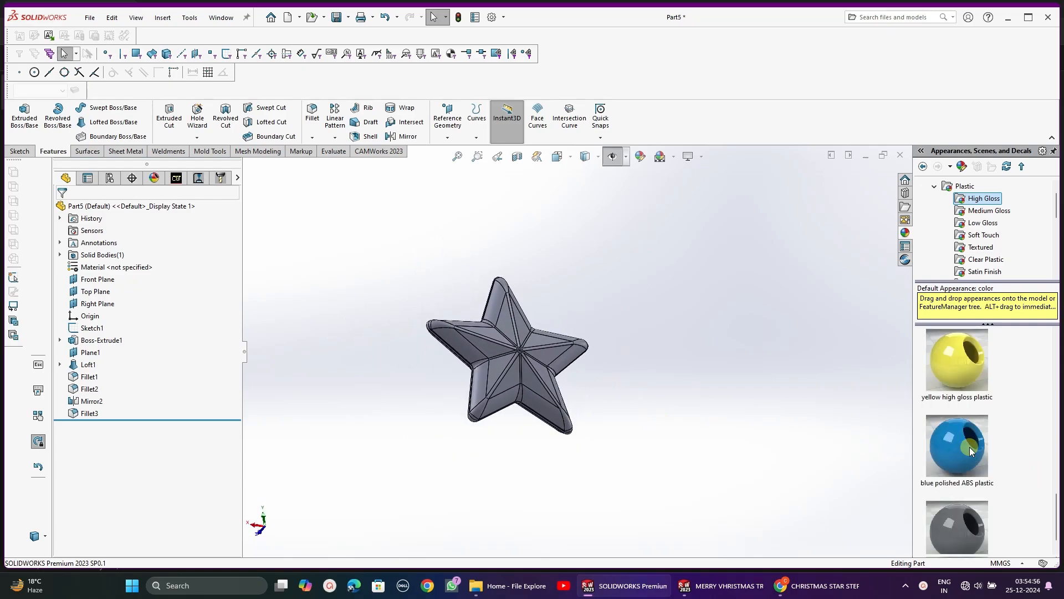
left_click_drag(964, 382, 557, 355)
left_click(581, 359)
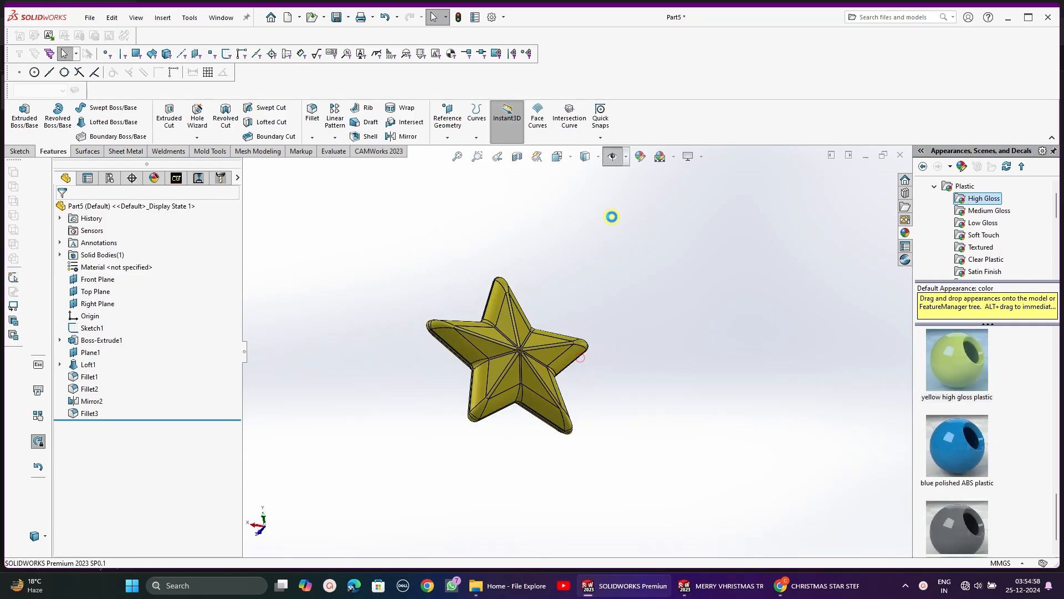
Change the display style to shaded without edges
middle_click_drag(587, 244, 591, 266)
left_click(590, 166)
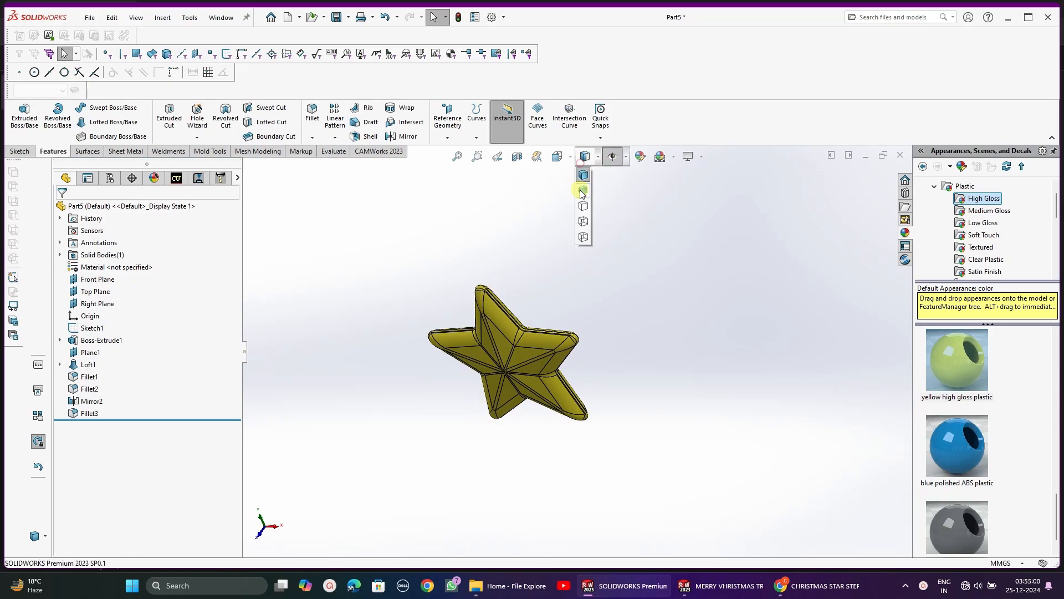
left_click(586, 240)
mouse_move(516, 327)
middle_mouse_down()
mouse_move(468, 417)
mouse_move(523, 361)
mouse_move(485, 322)
middle_mouse_up()
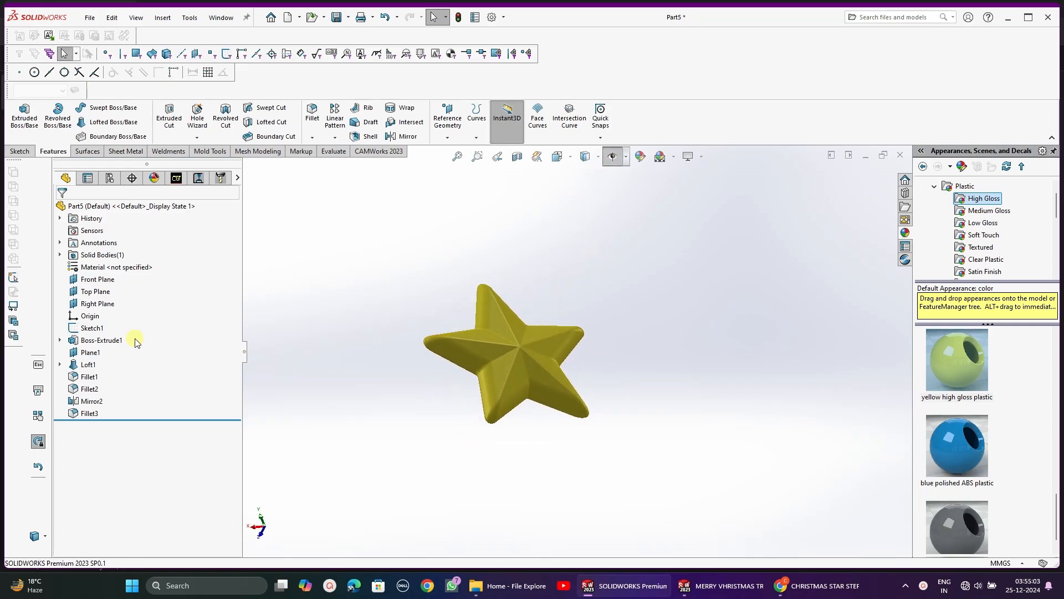
On the Front Plane, sketch a vertical line 20 mm down from the origin and continue it with a second 40 mm line
left_click(82, 279)
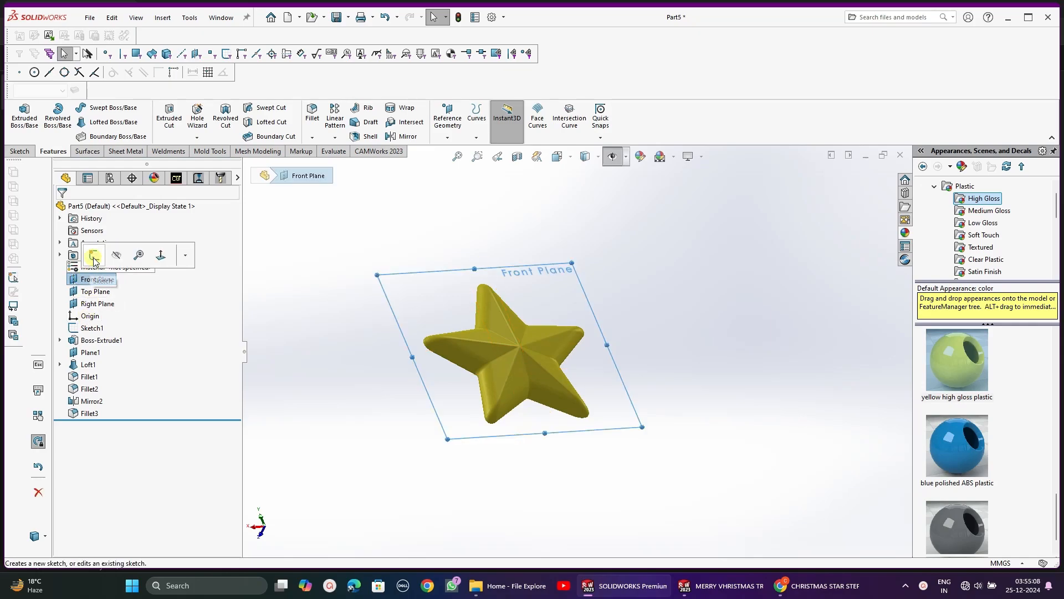
left_click(70, 253)
middle_click_drag(420, 347, 430, 348)
key("ctrl+8")
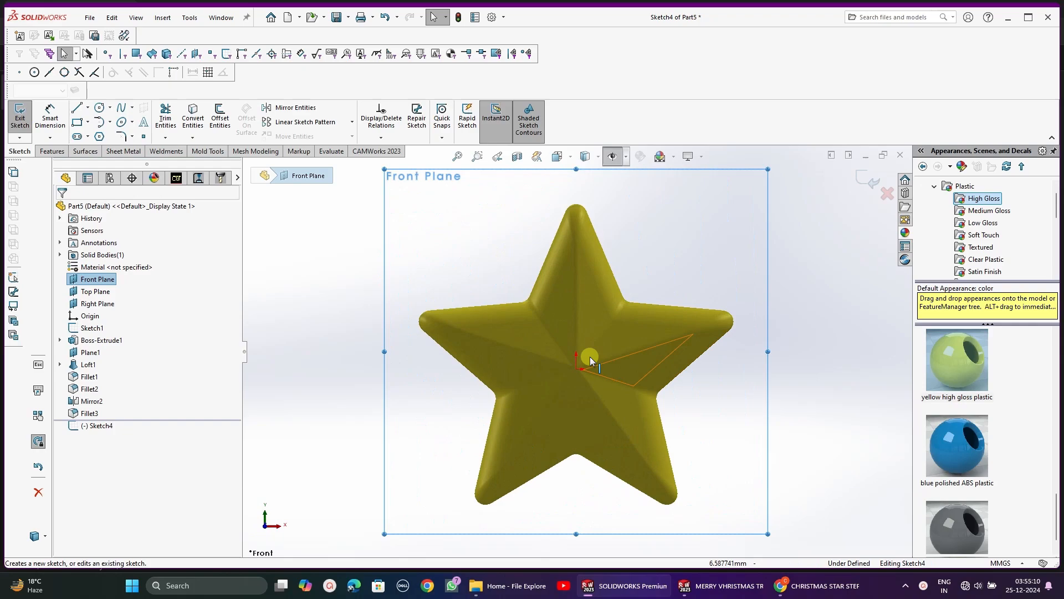
left_click(74, 110)
left_click(92, 121)
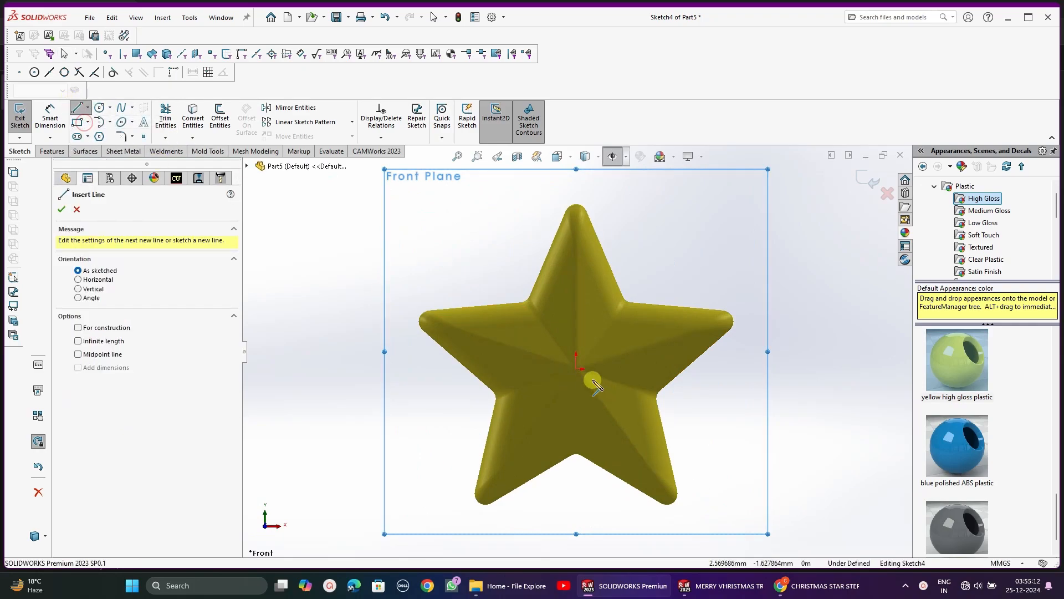
left_click(577, 371)
scroll(577, 371, "up", 2)
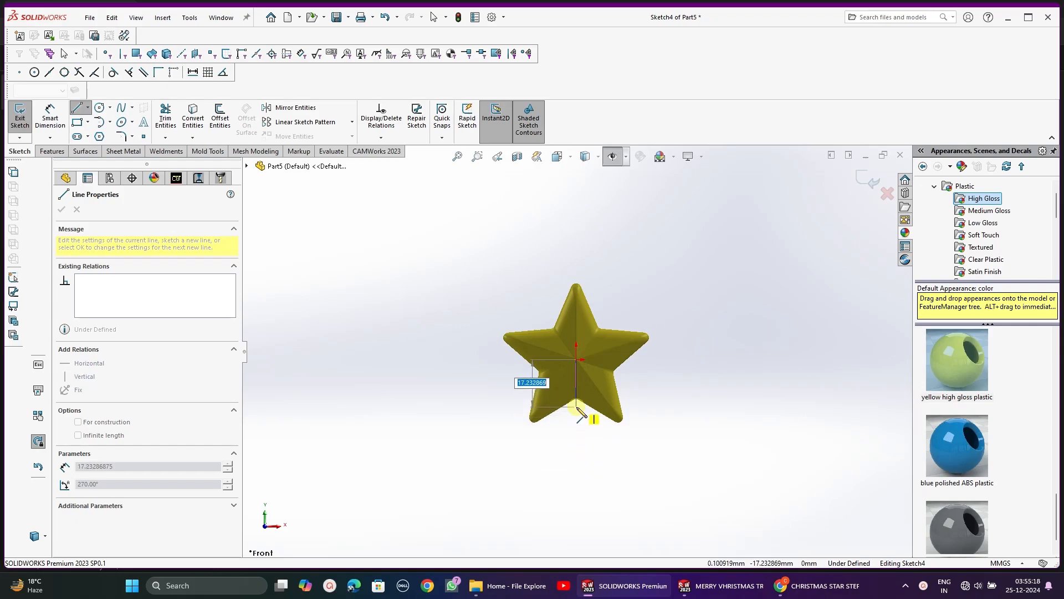
type("20")
key("Return")
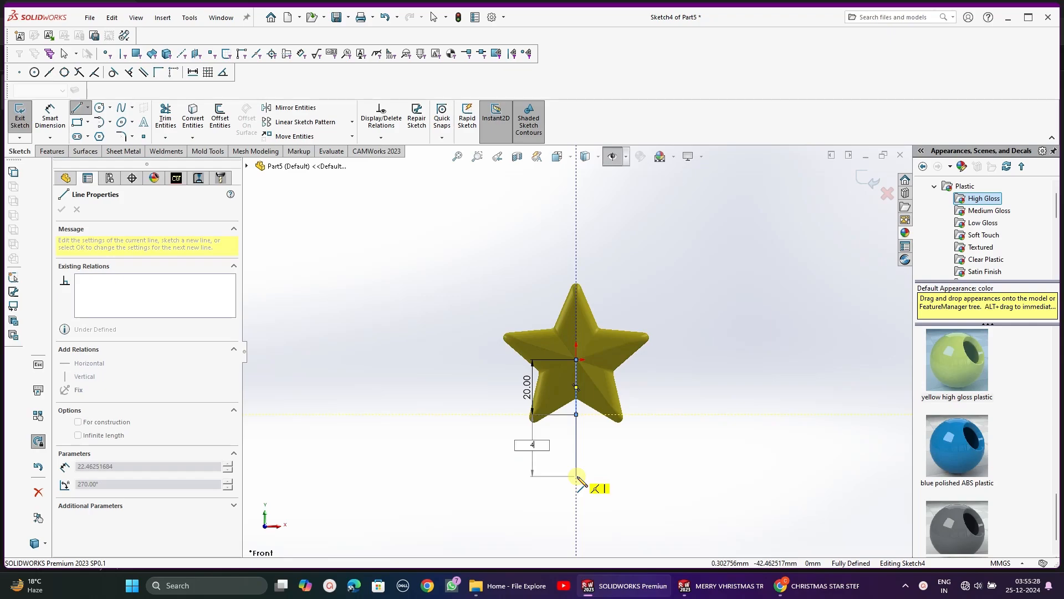
key("Return")
key("Escape")
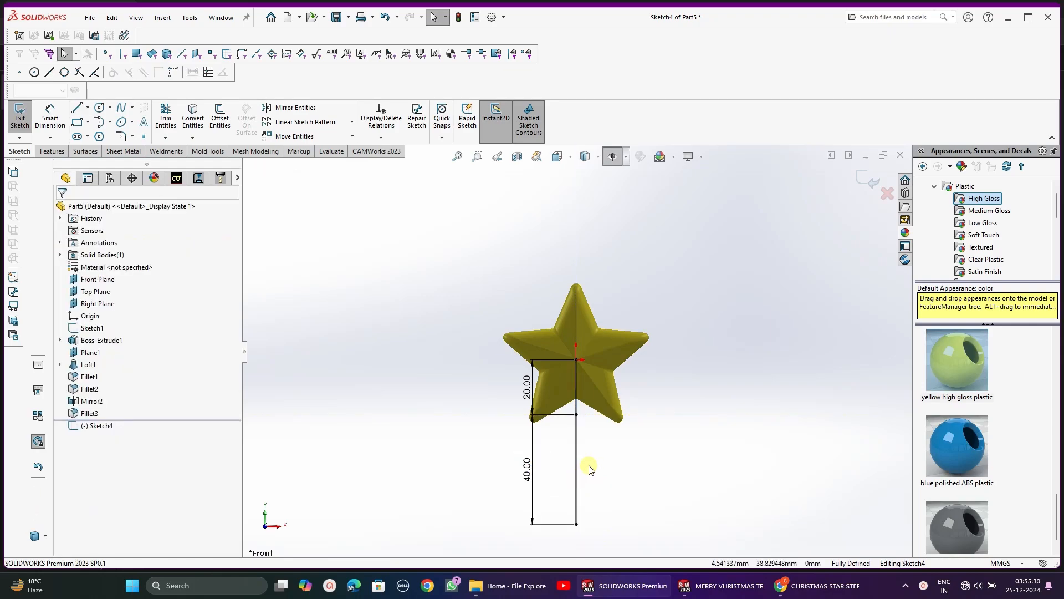
Set the length of the lower vertical sketch line to 35 mm
scroll(585, 466, "up", 3)
scroll(601, 388, "down", 3)
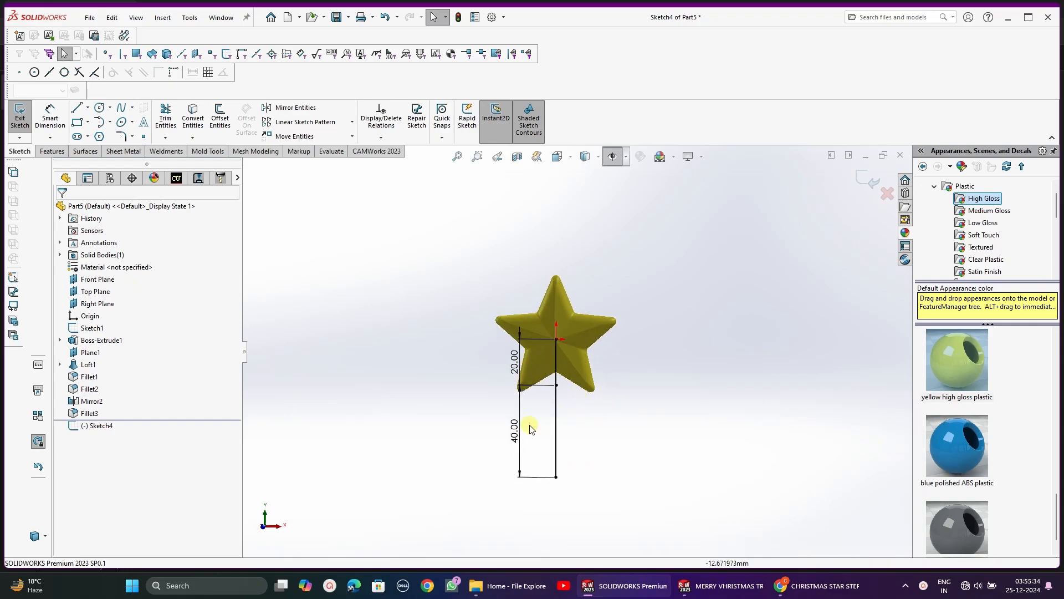
double_click(513, 432)
type("35")
key("Return")
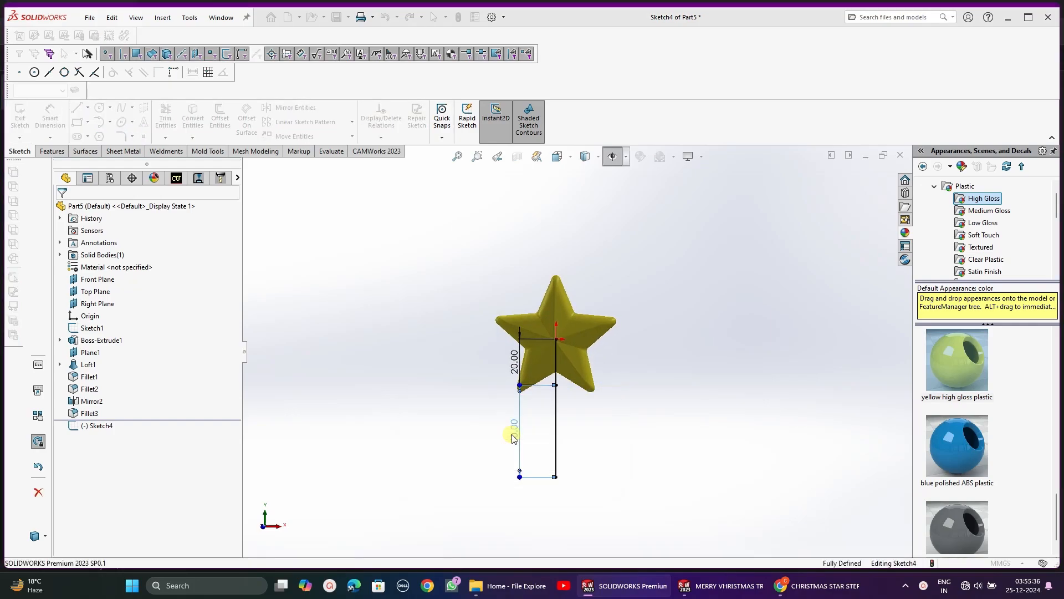
Sweep a circular profile of 16 mm diameter along the vertical sketch lines to form the stem below the star
left_click(51, 152)
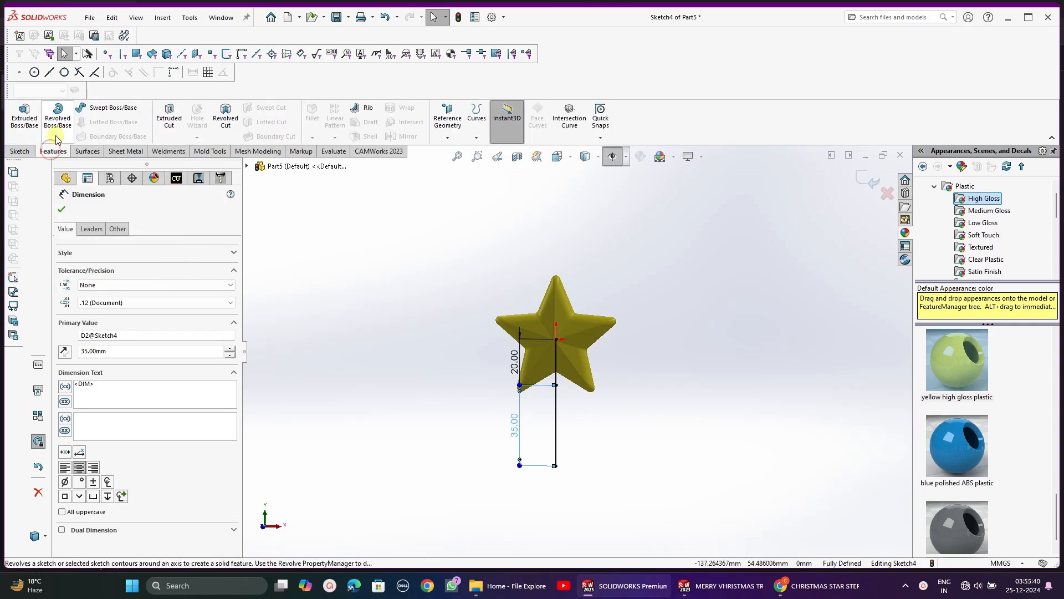
left_click(129, 117)
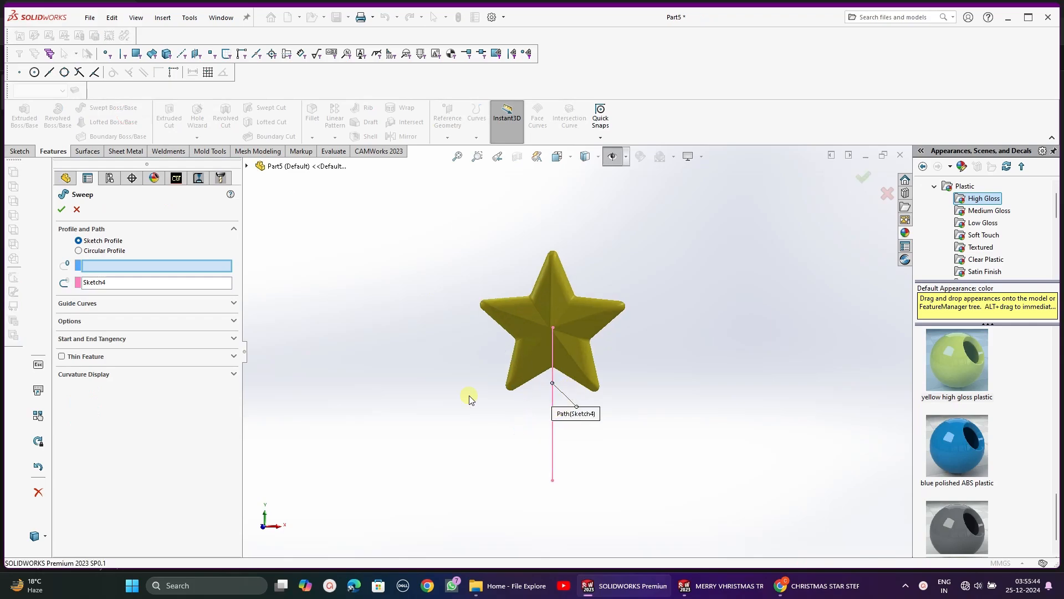
middle_click_drag(469, 396, 426, 402)
left_click(93, 251)
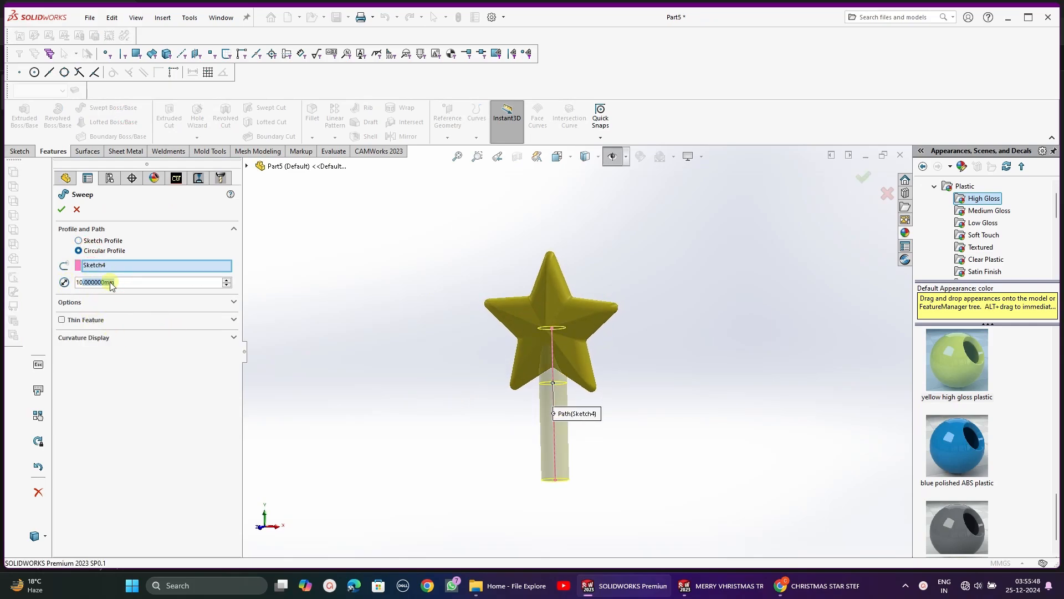
type("1")
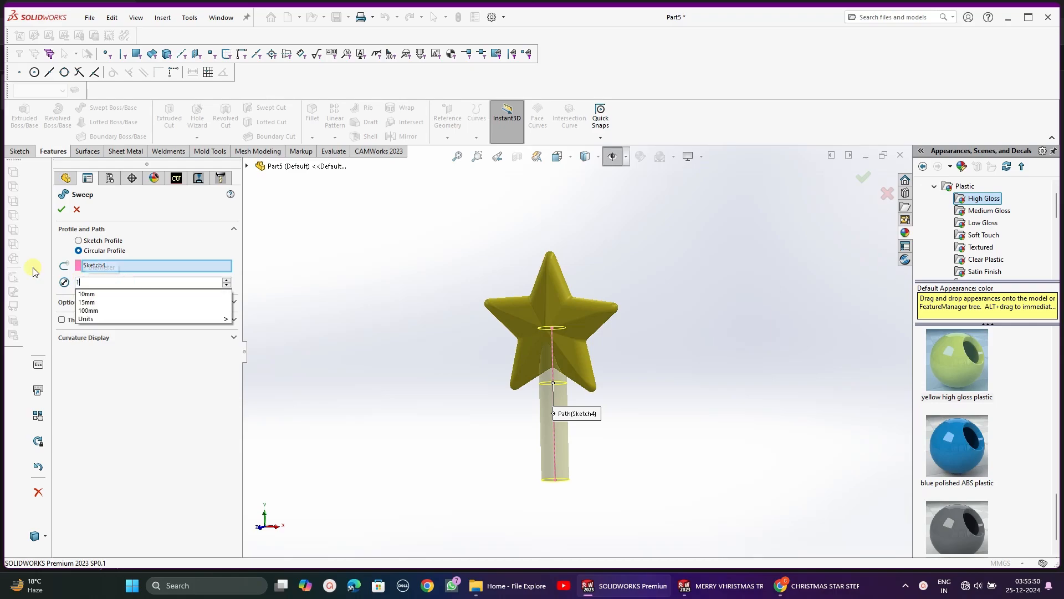
type("6")
key("Return")
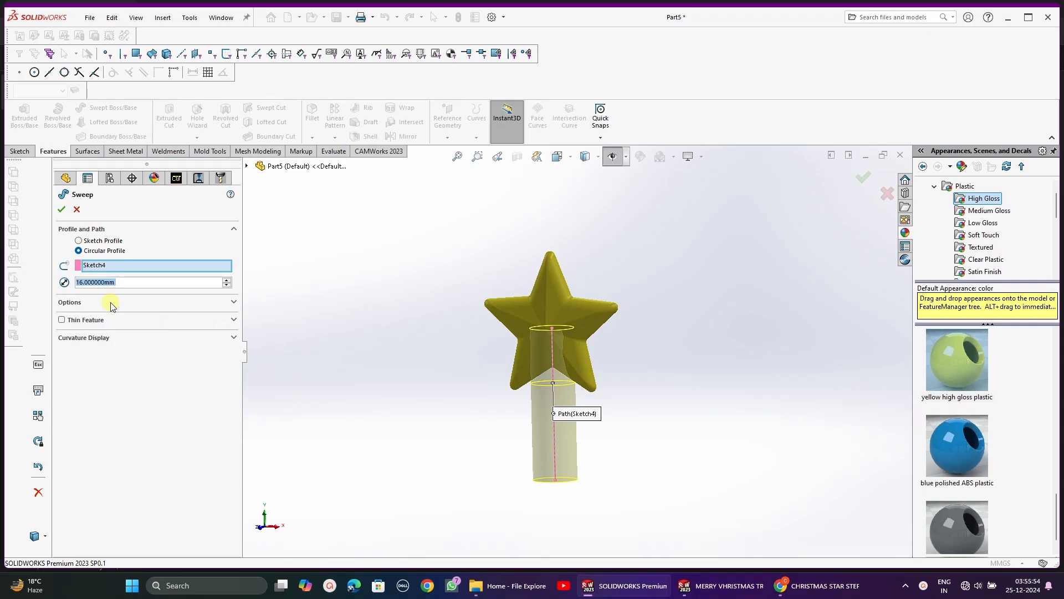
type("15")
key("Return")
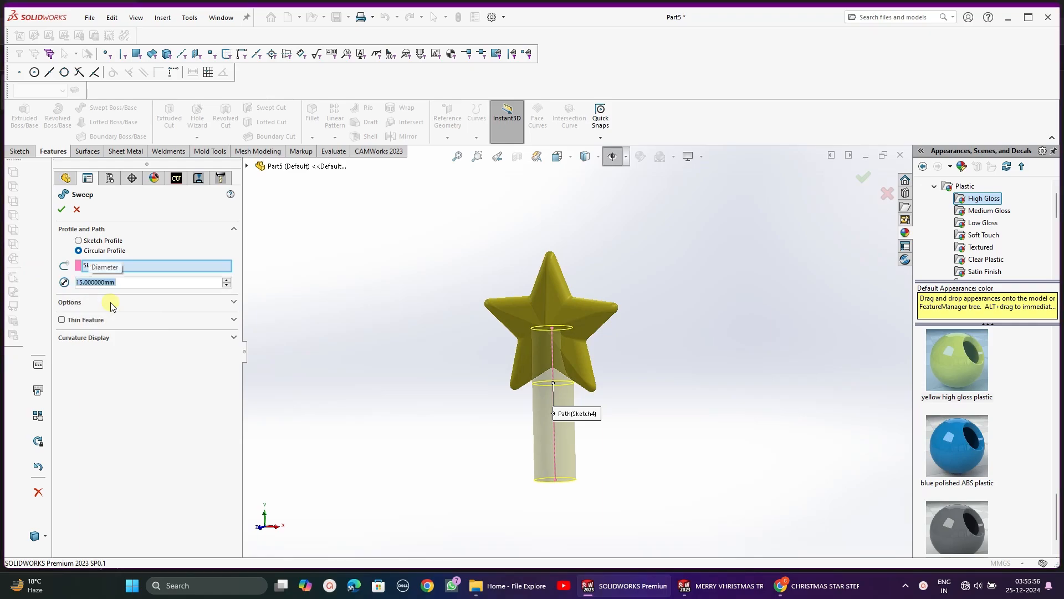
type("16")
key("Return")
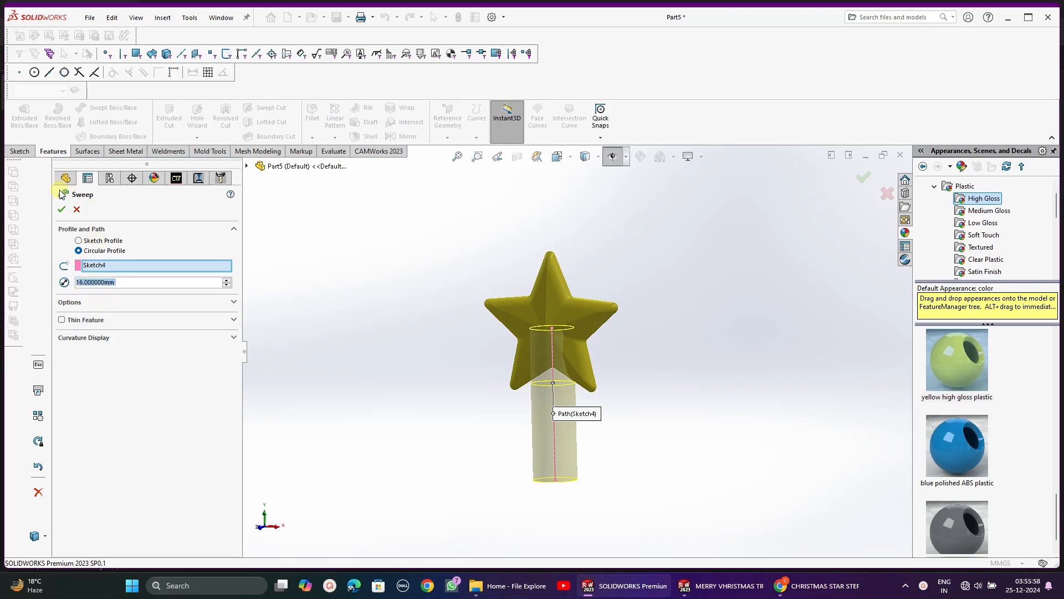
left_click(62, 211)
middle_click_drag(364, 321, 491, 357)
left_click(89, 352)
left_click(122, 294)
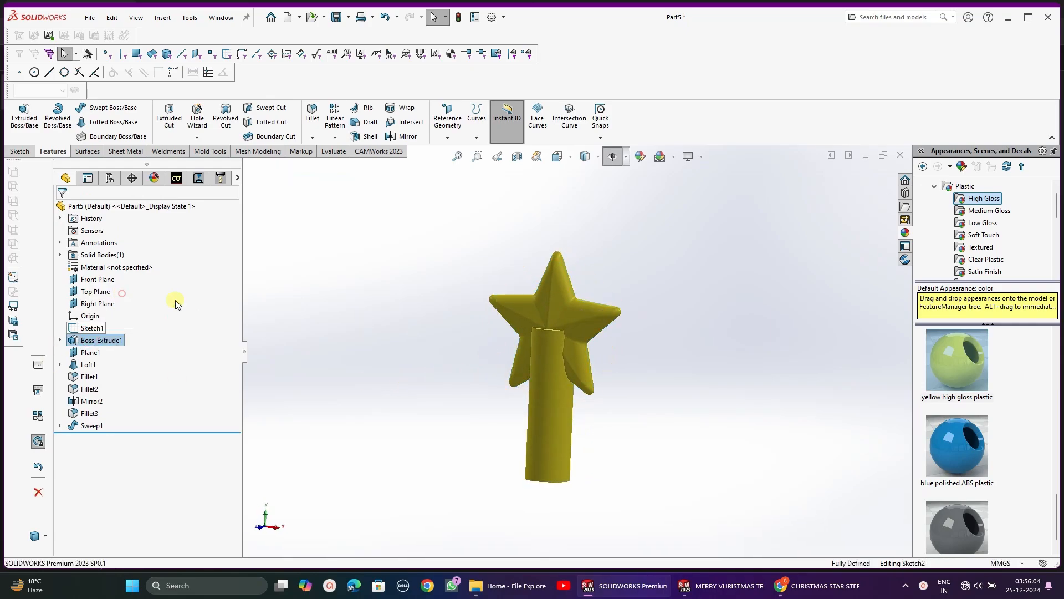
left_click(20, 116)
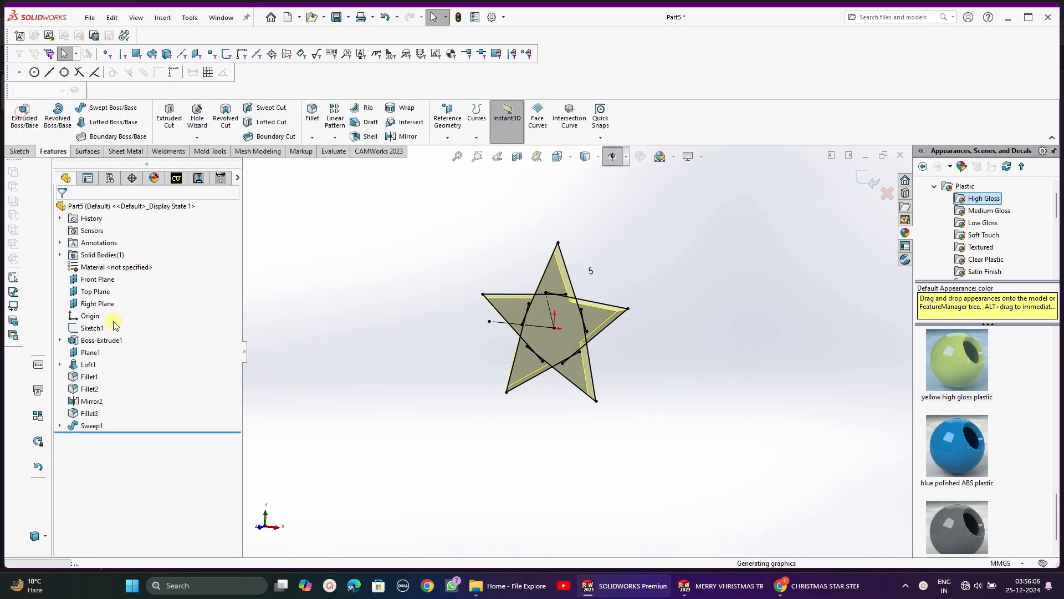
Set the diameter of the base pentagon's construction circle to 100 mm
left_click(92, 328)
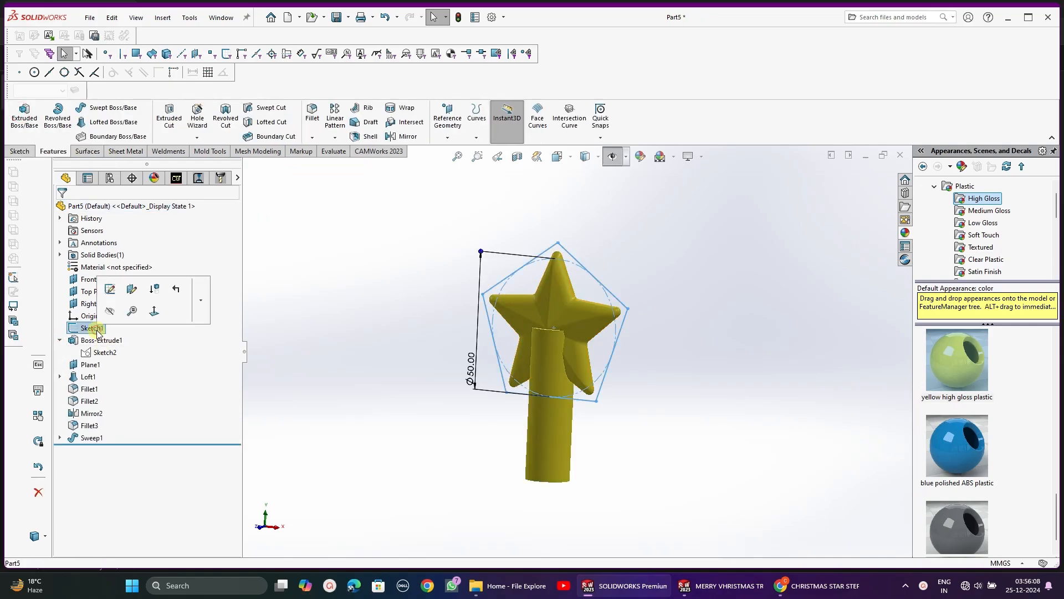
double_click(468, 364)
type("100")
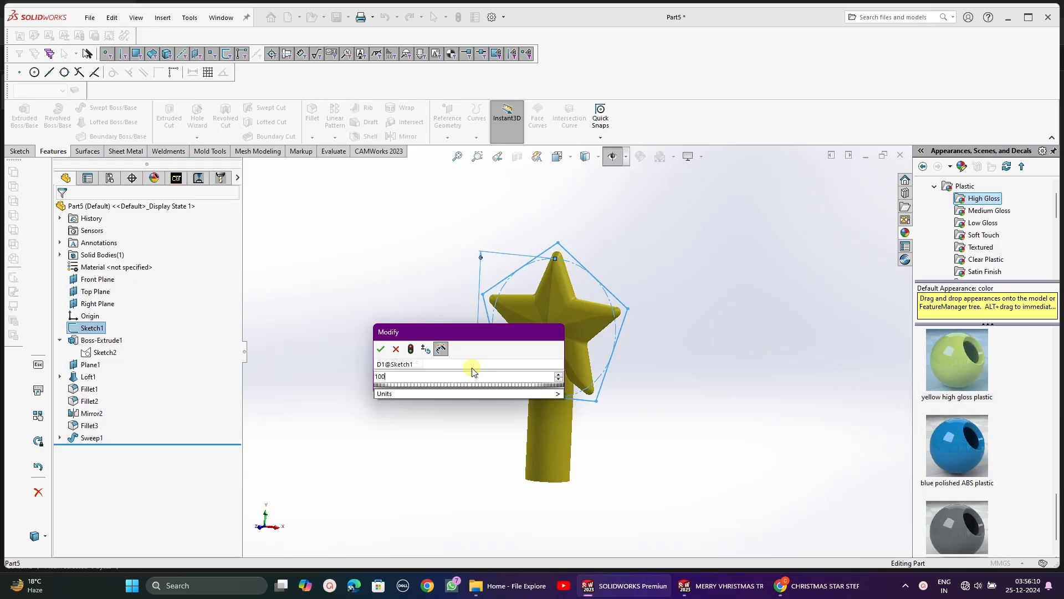
key("Return")
left_click(362, 368)
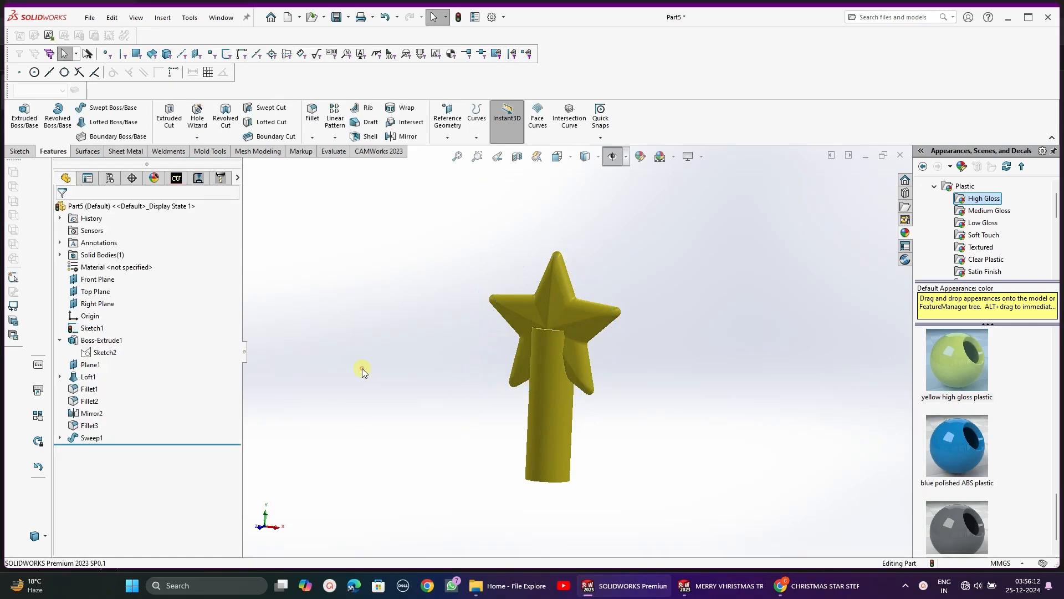
Open the star sketch of the base extrusion, try deleting all its entities, and undo the deletion
left_click(105, 353)
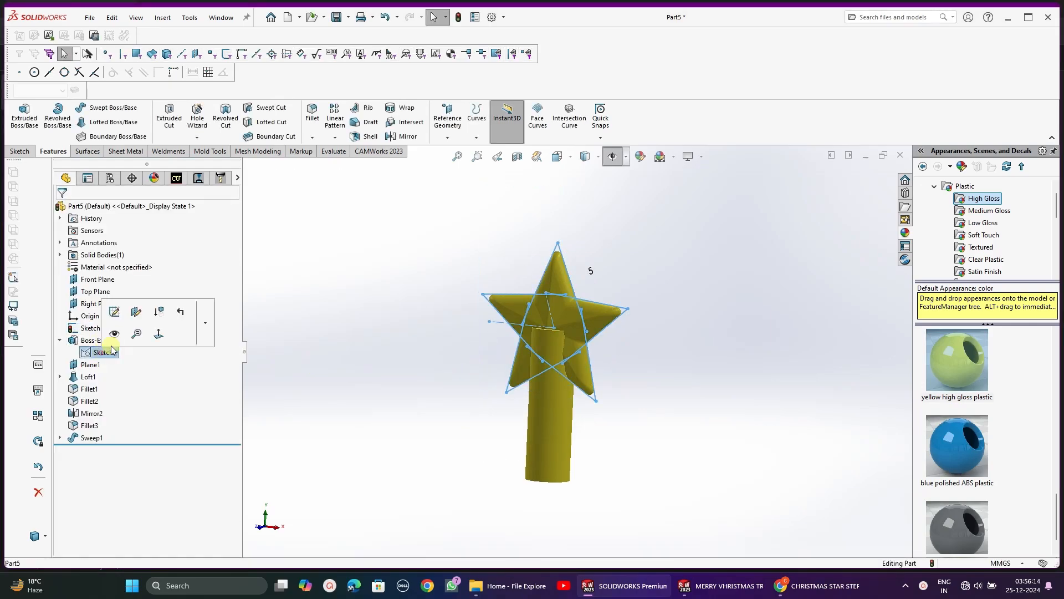
left_click(115, 312)
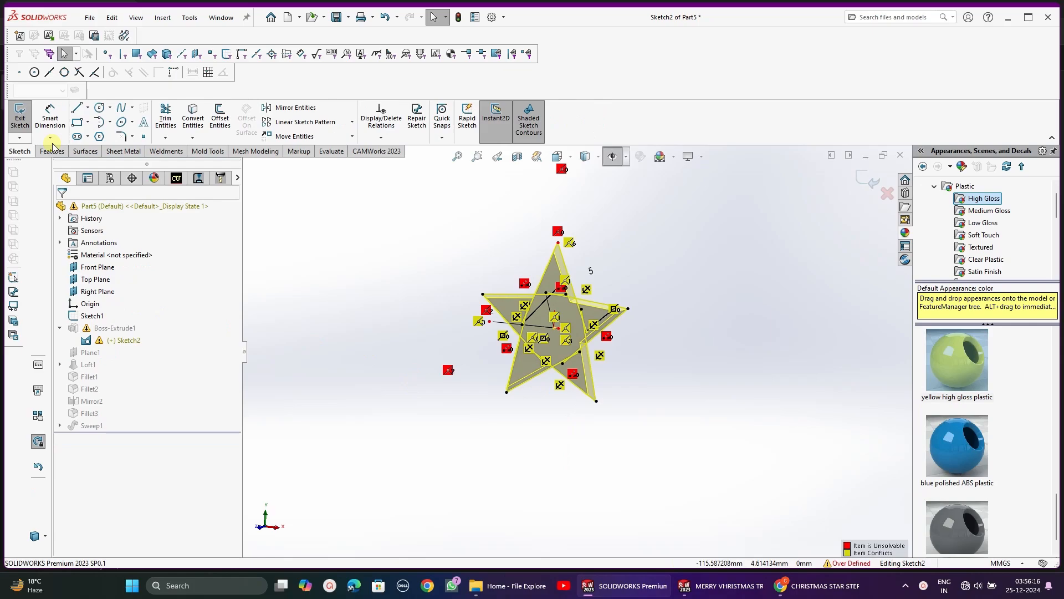
left_click(19, 116)
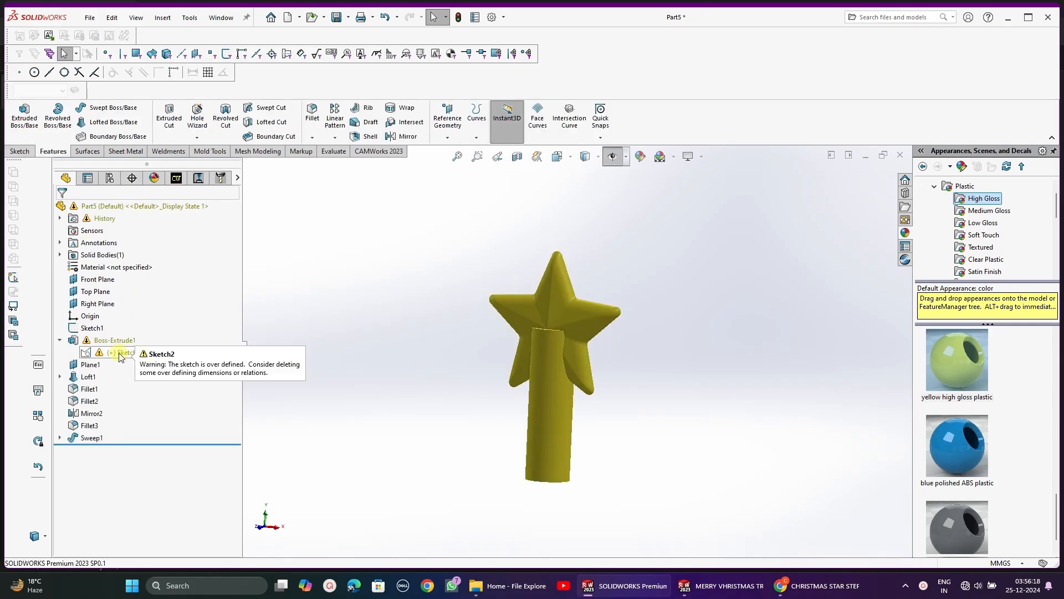
left_click(120, 354)
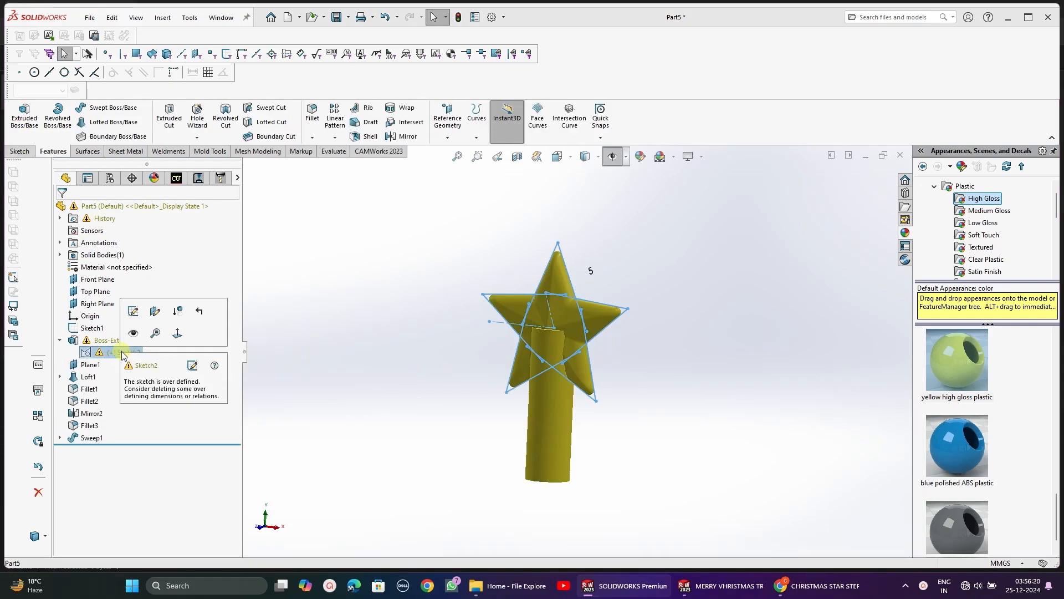
left_click(133, 314)
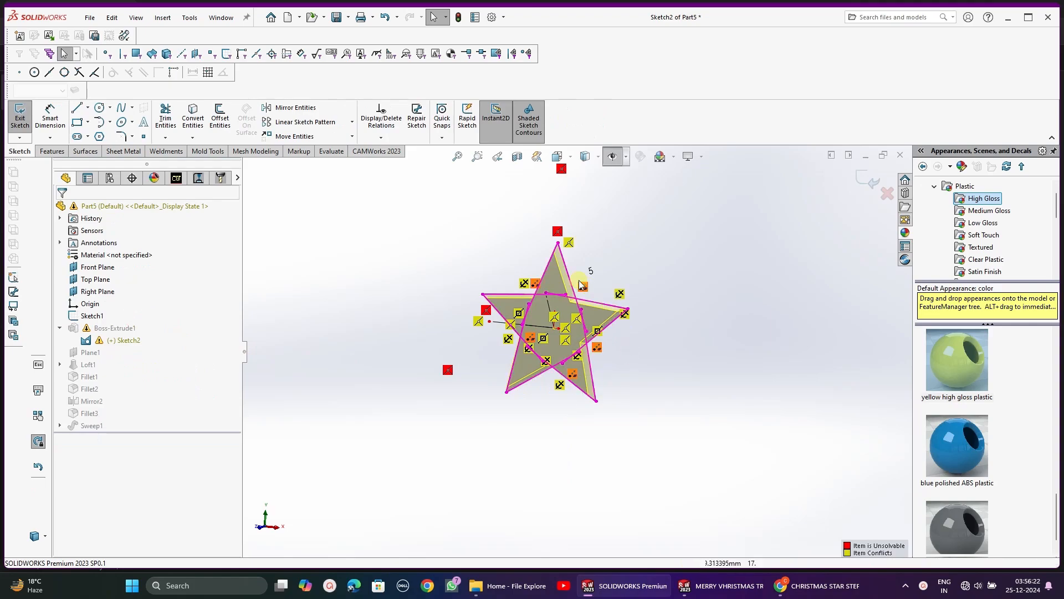
left_click(495, 355)
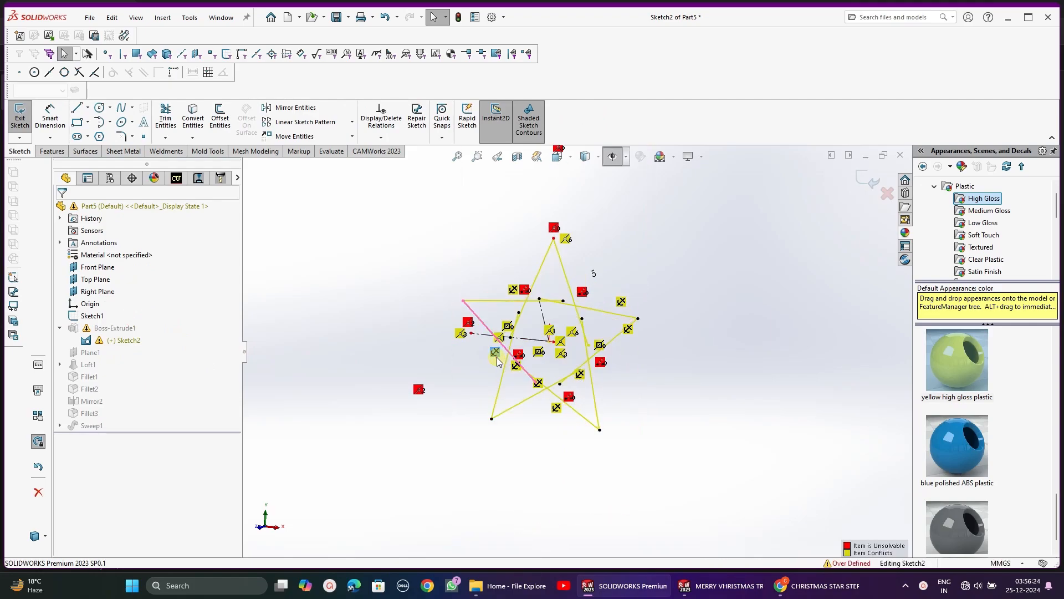
key("ctrl+a")
key("Delete")
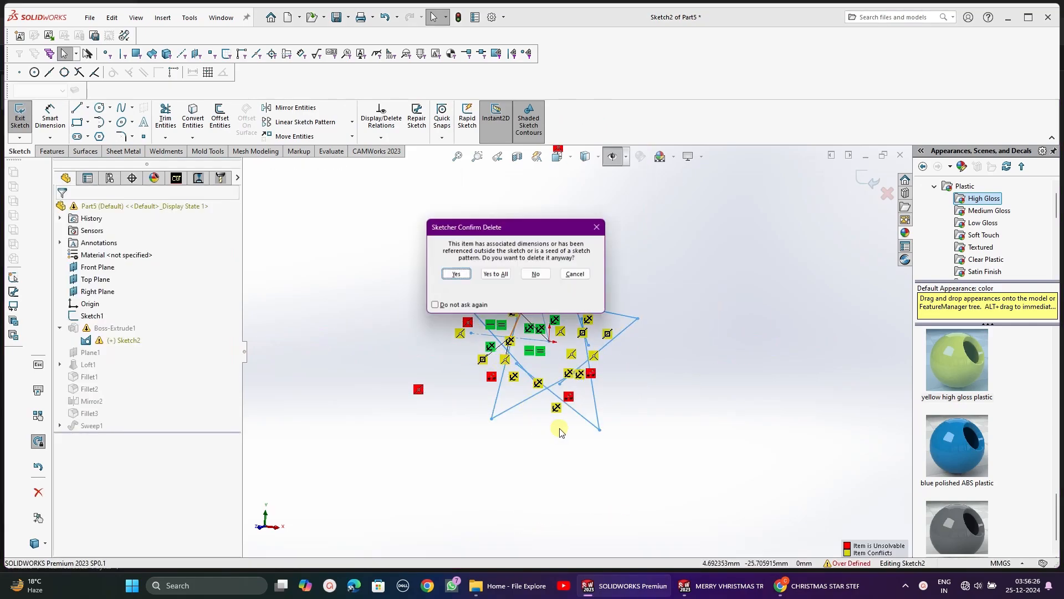
left_click(488, 277)
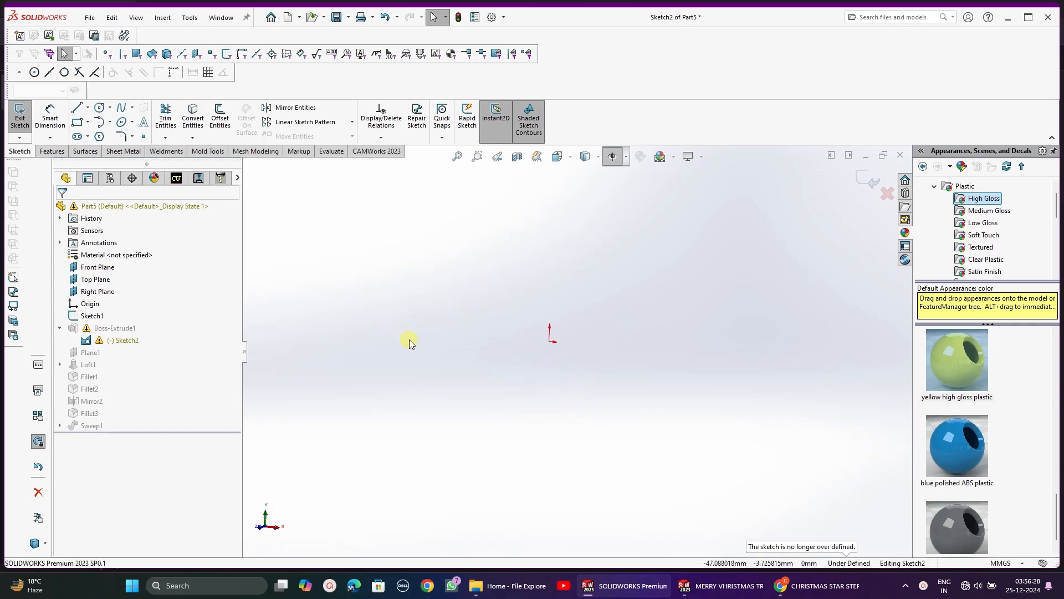
key("ctrl+z")
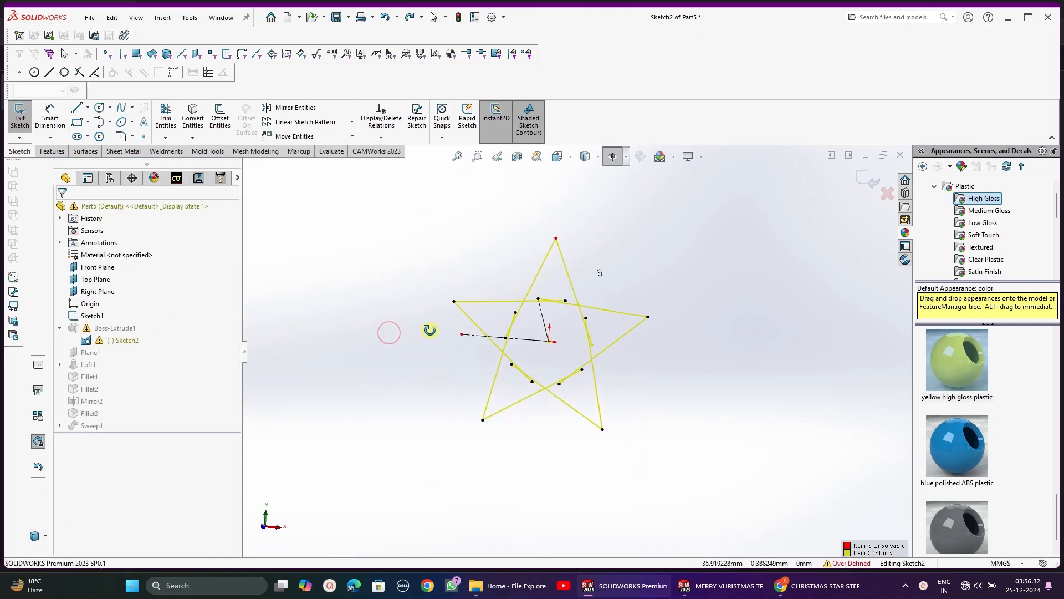
left_click(20, 119)
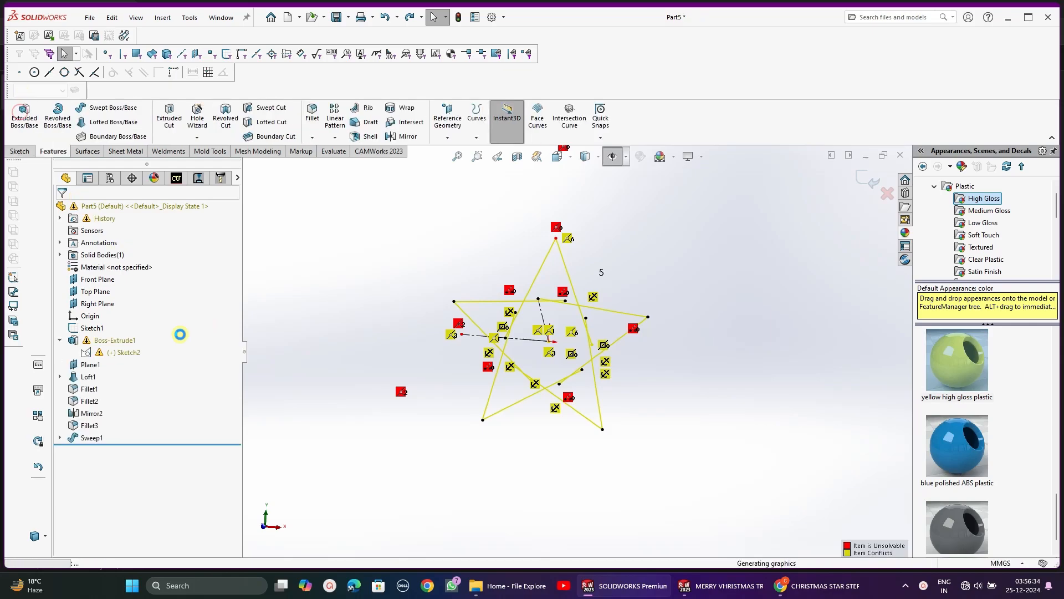
Reopen the star sketch and delete all its overdefining and unsolved relations
left_click(89, 328)
left_click(101, 352)
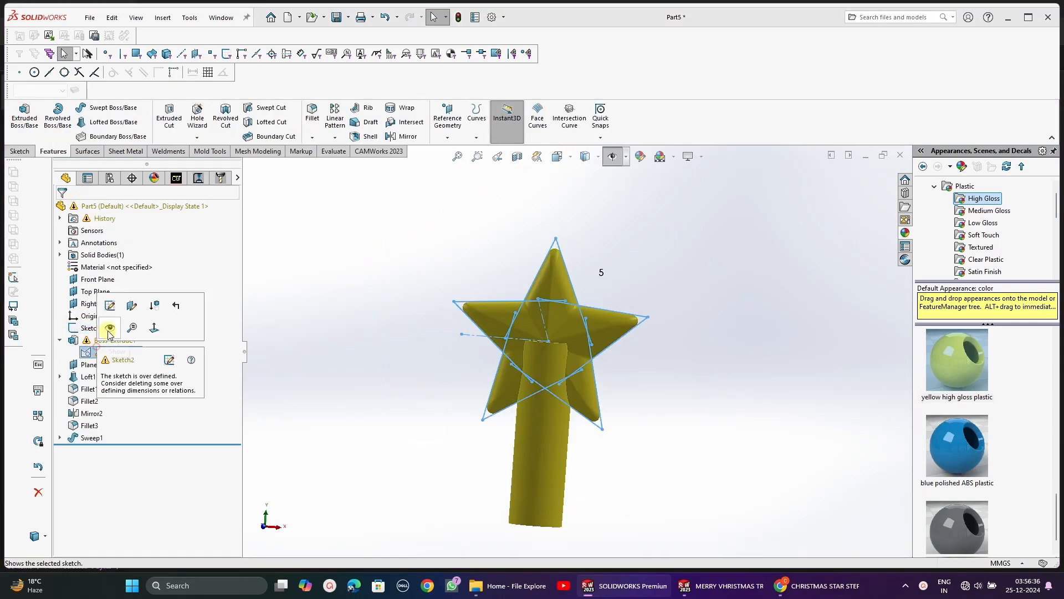
left_click(109, 308)
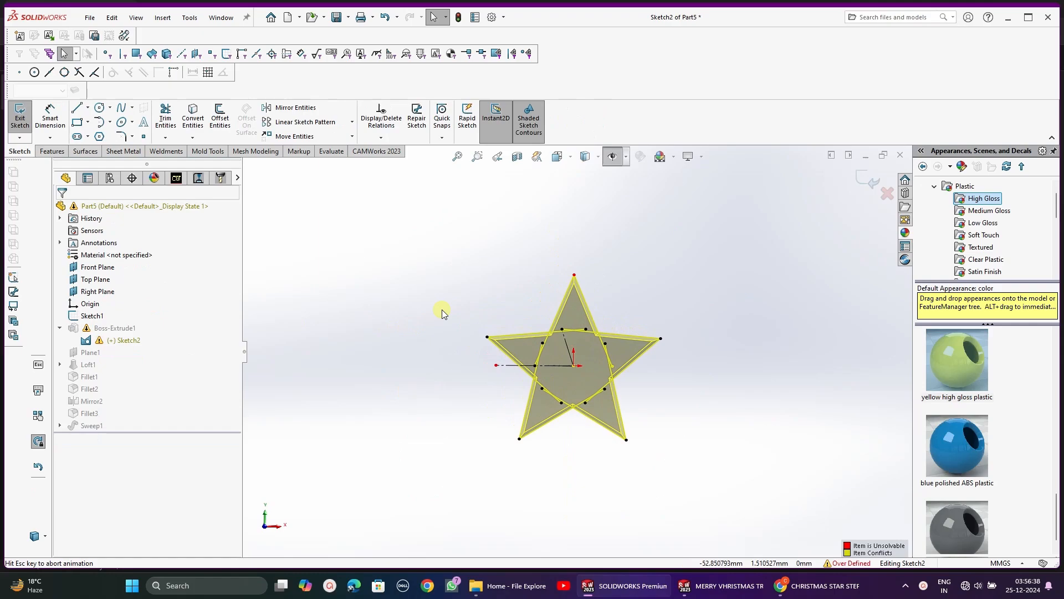
mouse_move(419, 225)
left_mouse_down()
mouse_move(545, 330)
mouse_move(763, 553)
left_mouse_up()
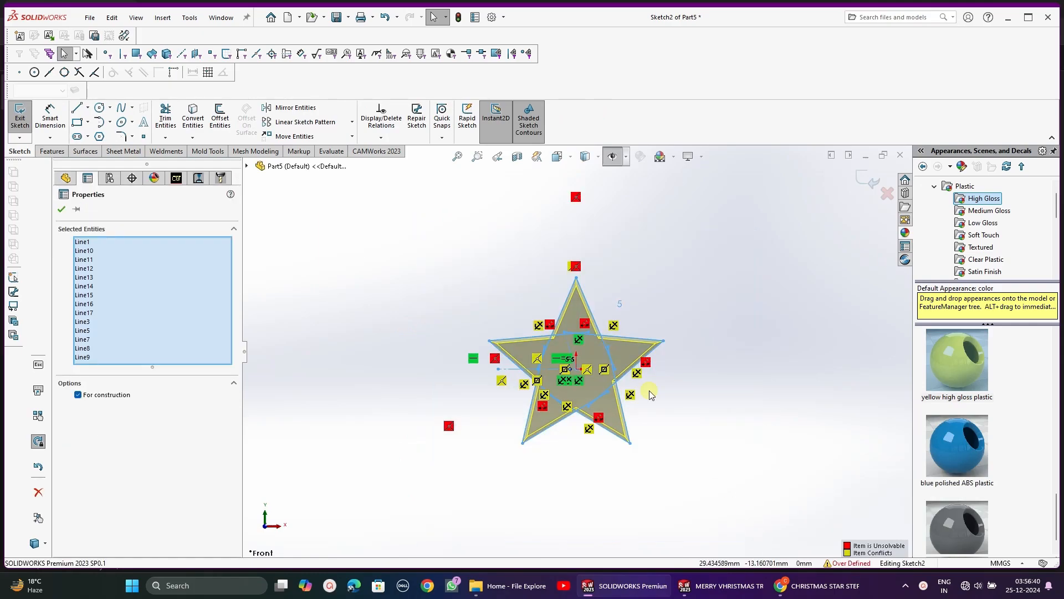
key("Escape")
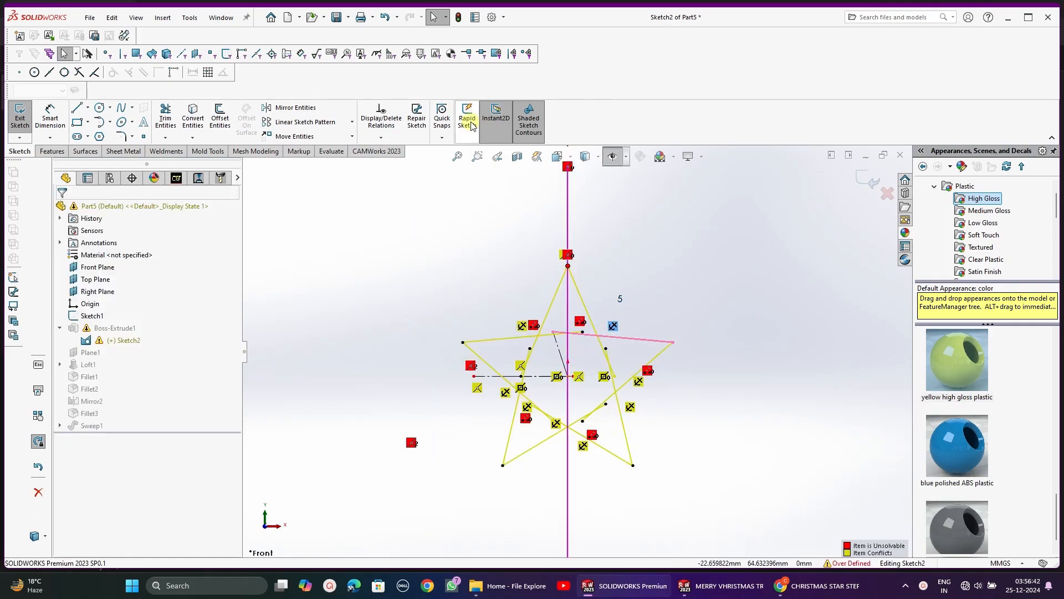
left_click(381, 118)
left_click(99, 268)
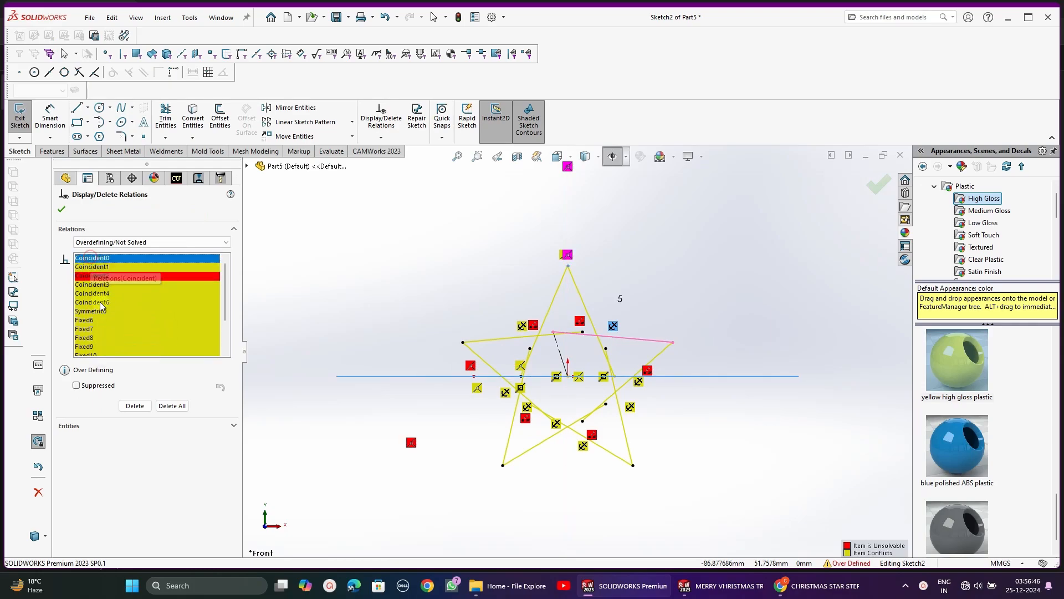
scroll(109, 299, "down", 2)
left_click(169, 406)
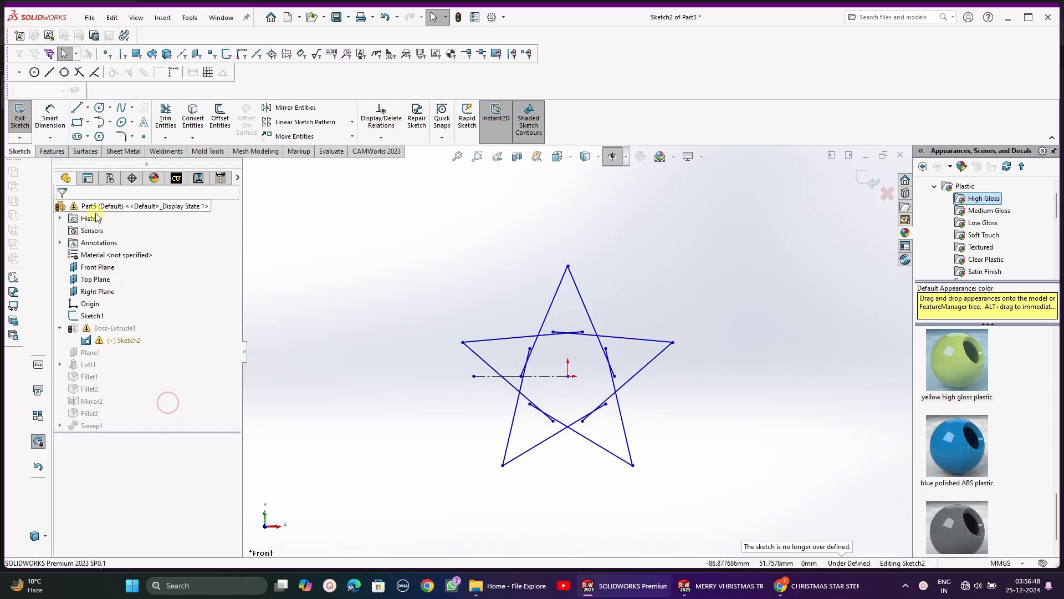
Show the hidden pentagon sketch and move the star's top tip to the circle's top point and its other tips to the pentagon's corners
left_click(613, 164)
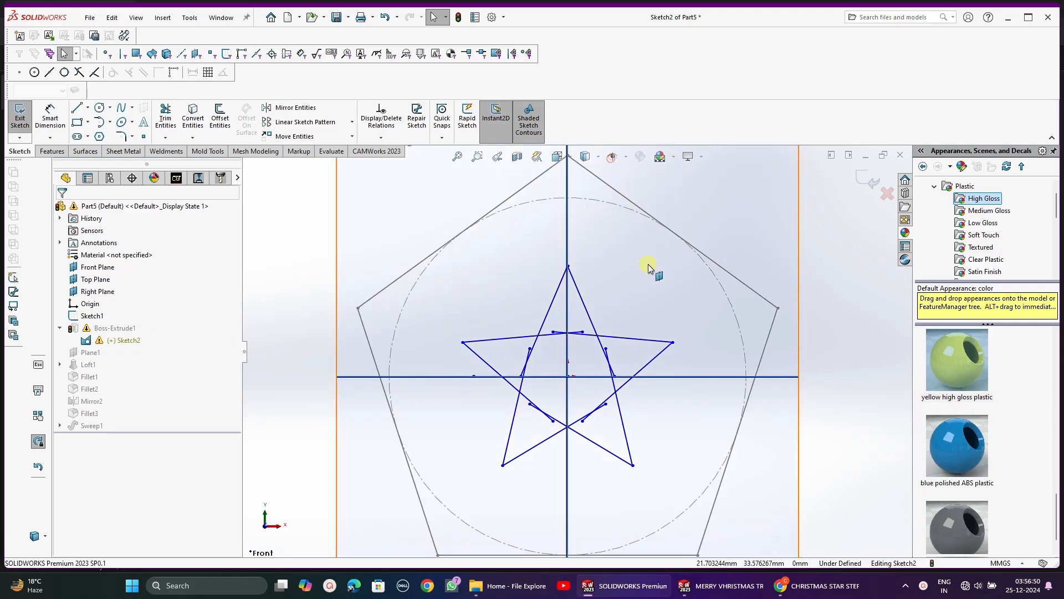
left_click_drag(569, 267, 568, 198)
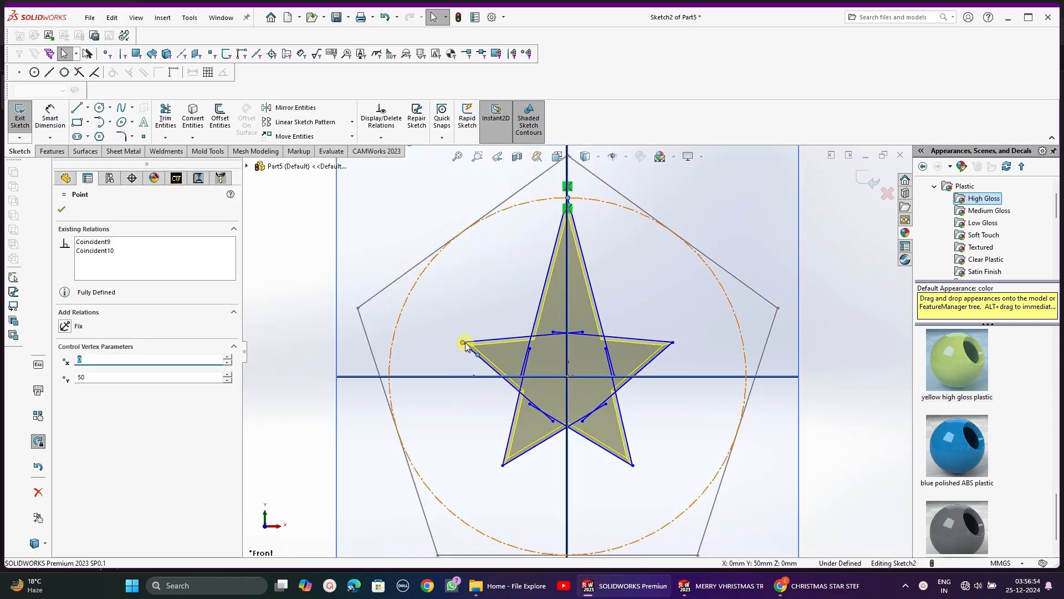
left_click_drag(464, 344, 358, 307)
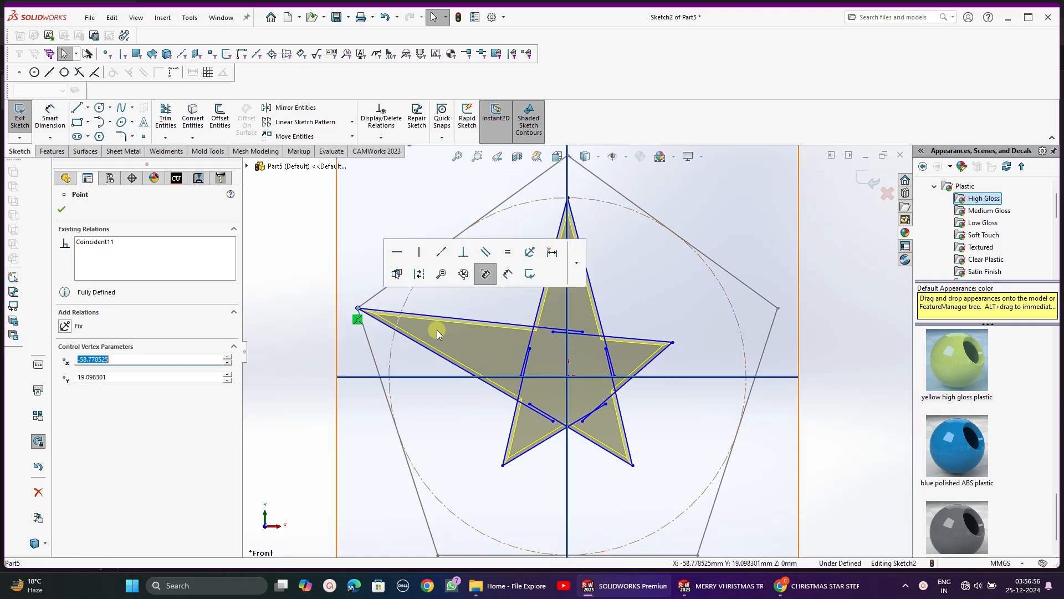
key("f")
left_click_drag(525, 430, 480, 492)
left_click(666, 391)
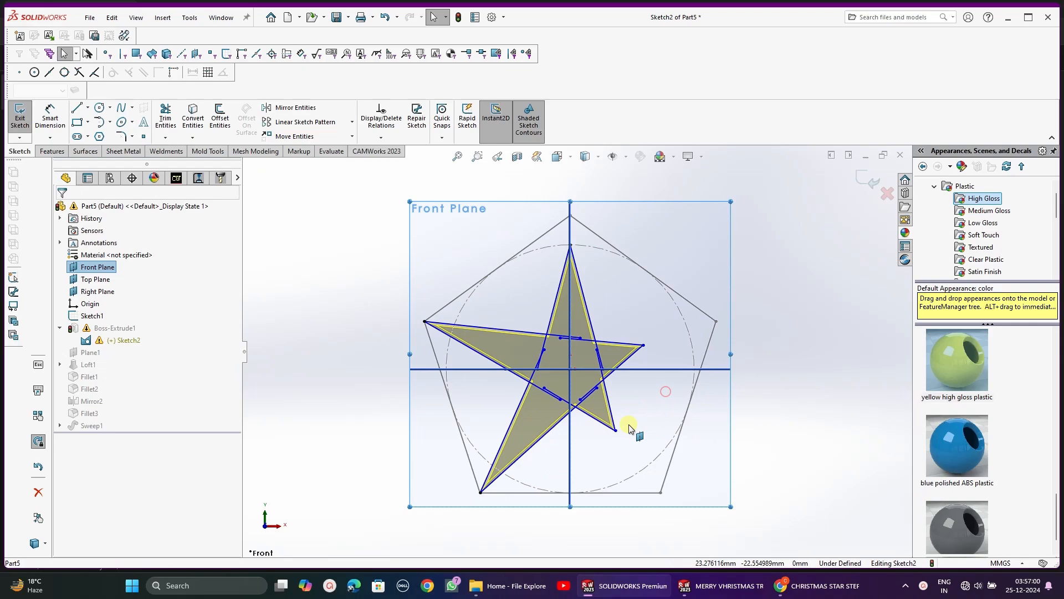
left_click_drag(615, 431, 661, 492)
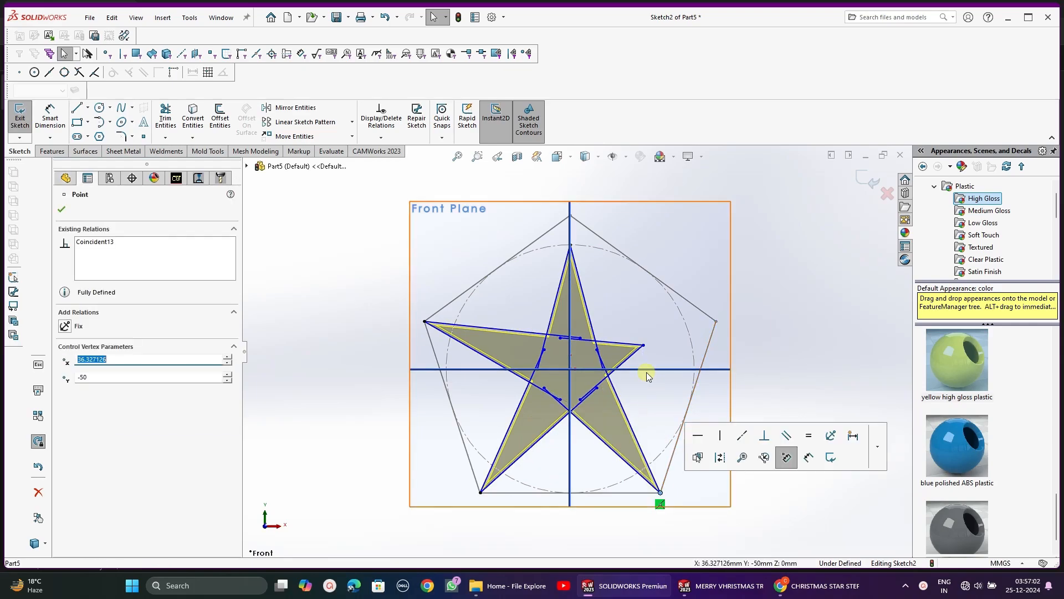
mouse_move(645, 349)
left_mouse_down()
mouse_move(735, 331)
mouse_move(721, 324)
left_mouse_up()
scroll(587, 355, "down", 1)
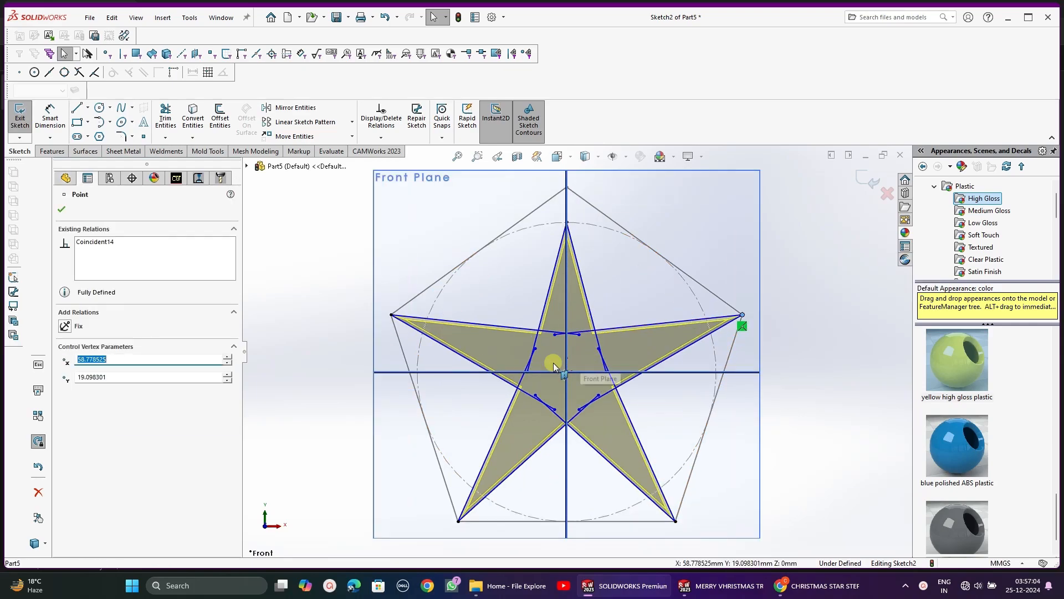
Delete the star's lines except the two from its top tip, and spread the lower ends of those two lines outward
left_click_drag(526, 372, 510, 373)
scroll(501, 323, "up", 2)
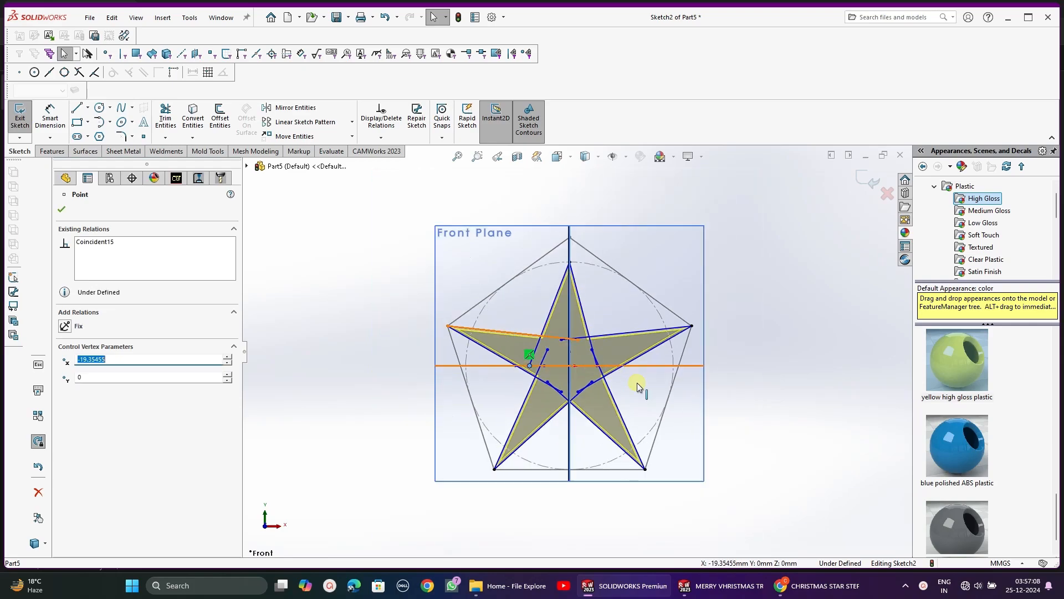
scroll(717, 374, "down", 1)
left_click(718, 374)
left_click_drag(337, 291, 766, 509)
key("Delete")
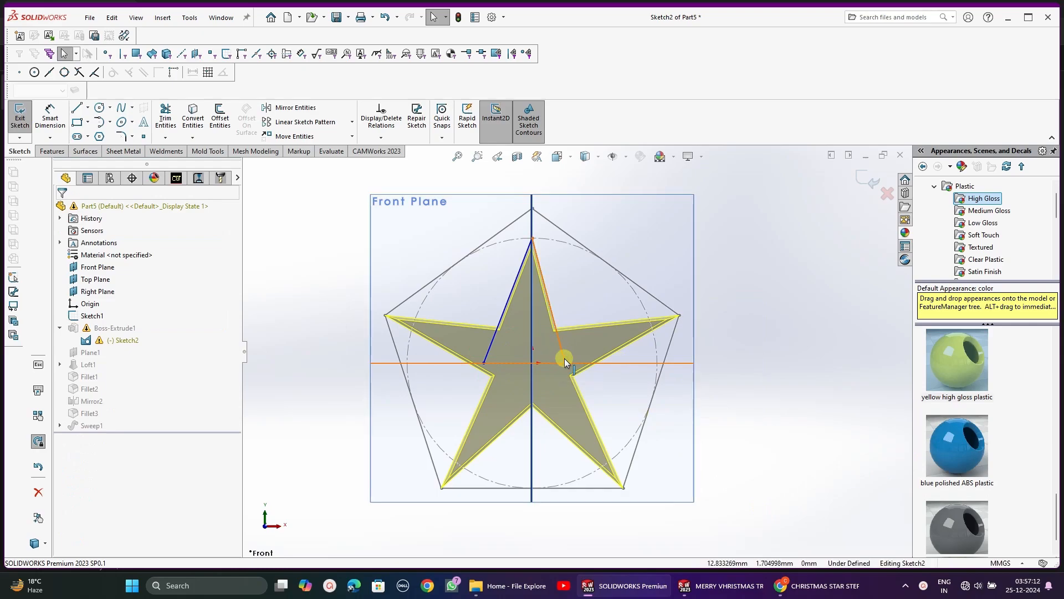
left_click_drag(566, 364, 606, 366)
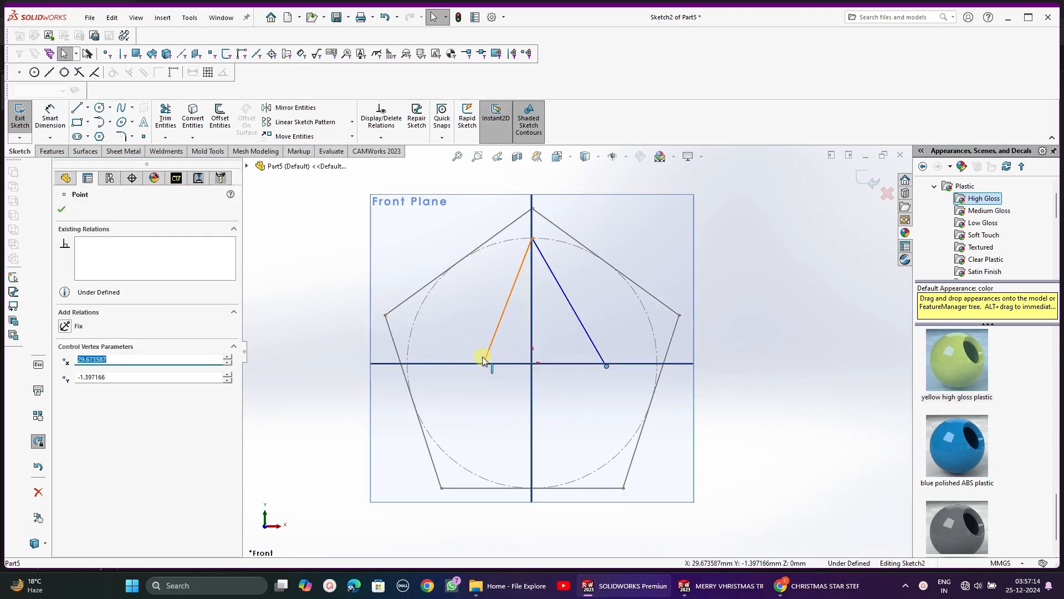
Draw two horizontal construction lines end to end from the origin, through the left slanted line's lower end, to the circle
left_click(88, 107)
left_click(86, 133)
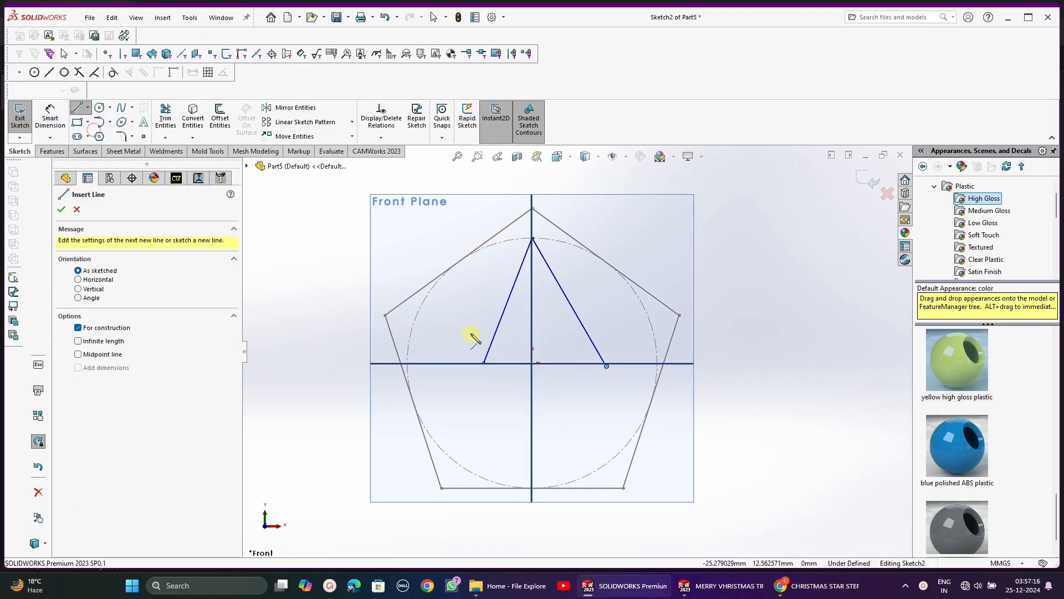
left_click(533, 364)
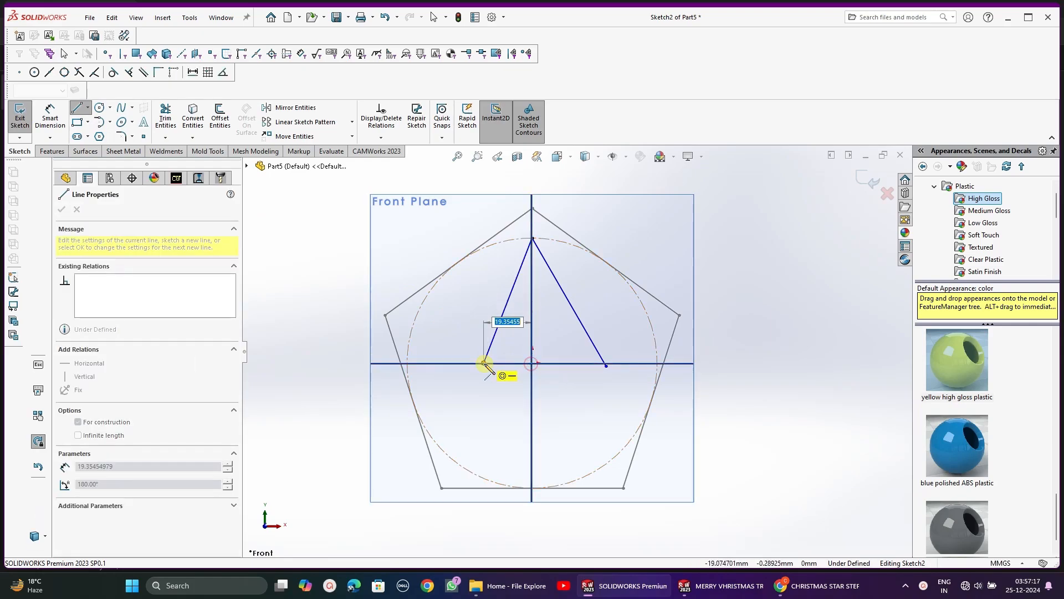
left_click(408, 363)
key("Escape")
Make the two horizontal construction lines equal in length
left_click(466, 363)
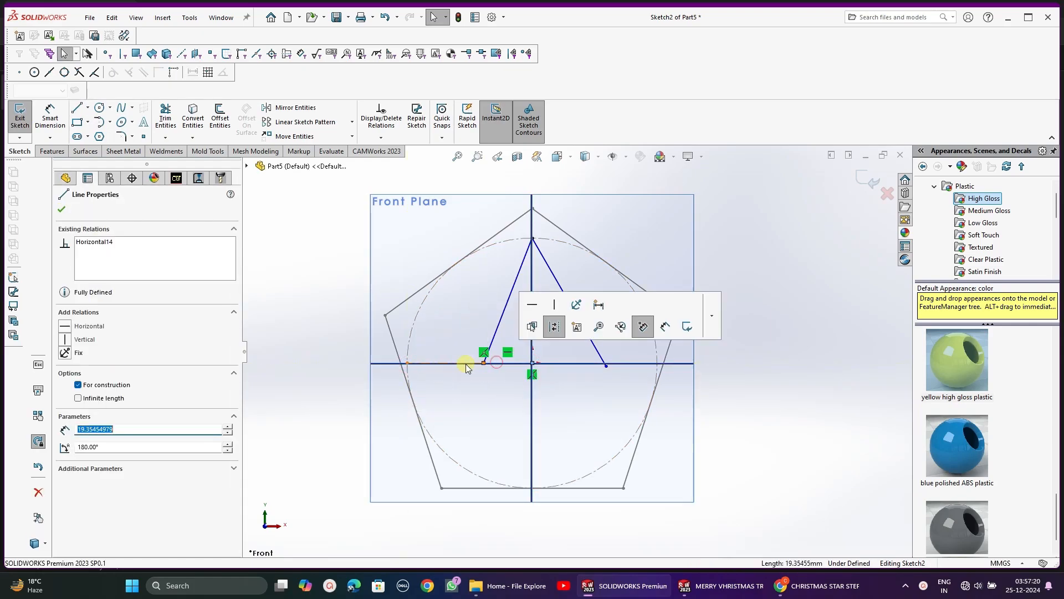
left_click(466, 364, "ctrl")
left_click(608, 304)
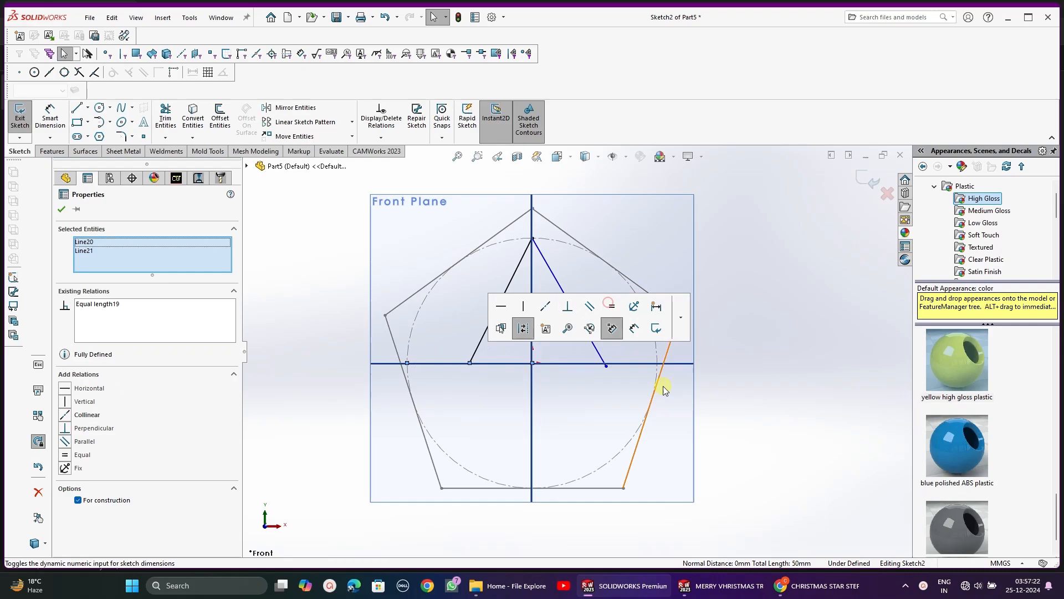
key("Escape")
Replace the right slanted line with a mirrored copy of the left slanted line about the vertical plane through the origin
left_click(597, 352)
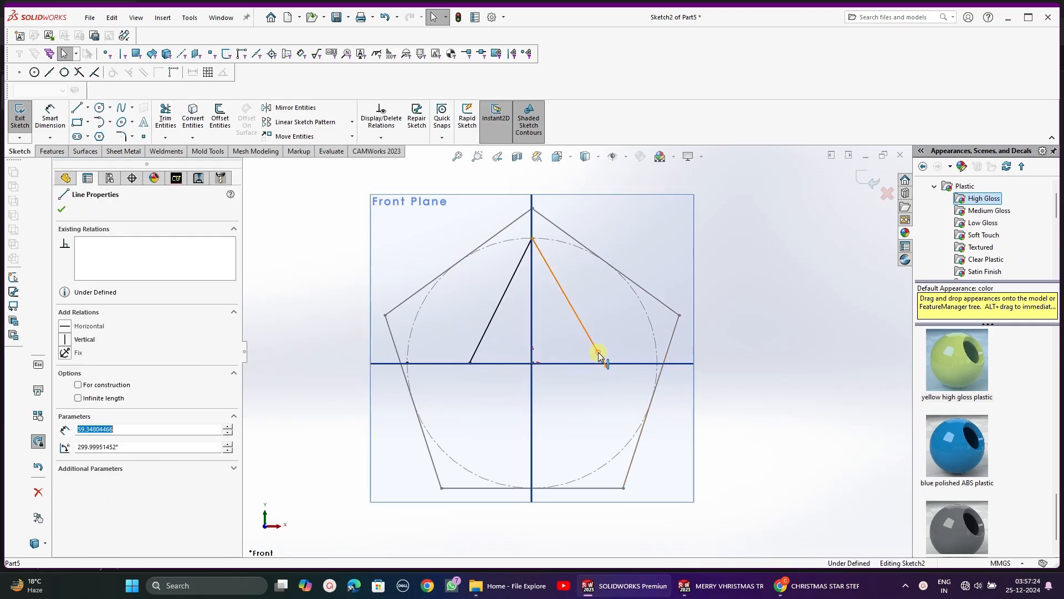
key("Delete")
left_click(294, 107)
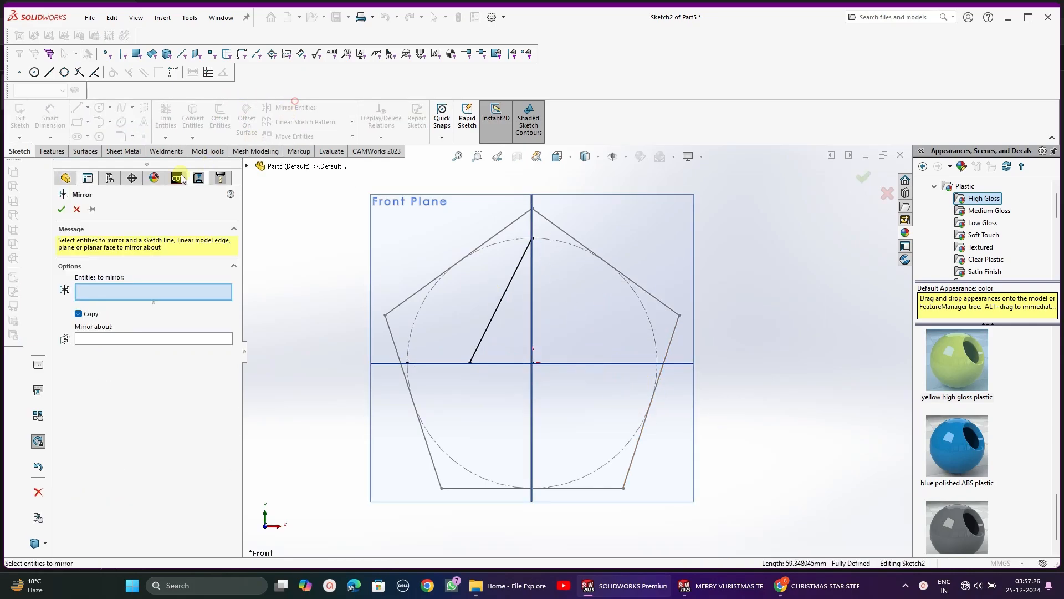
left_click(499, 297)
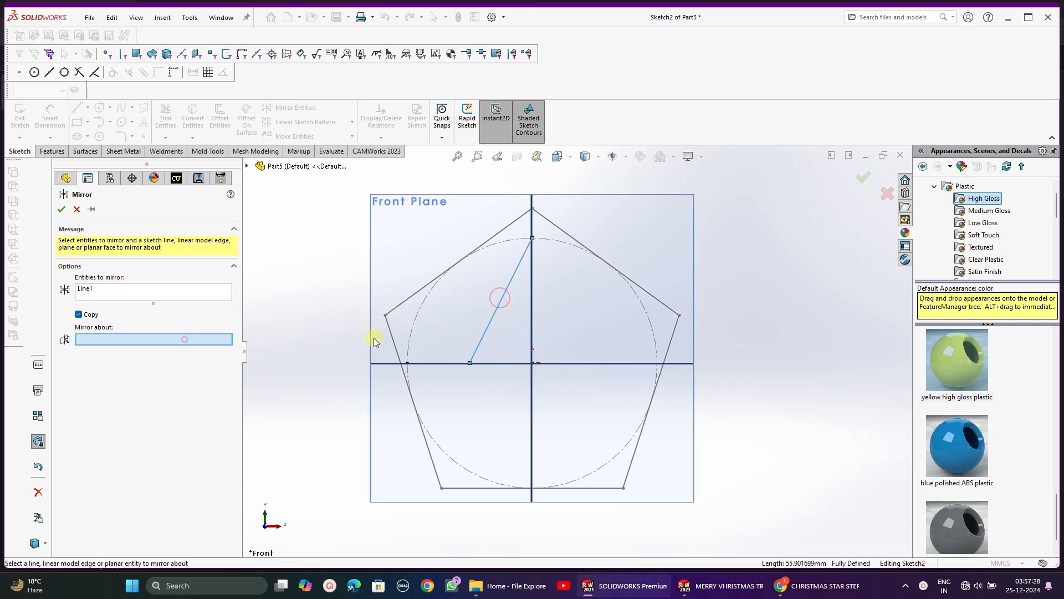
left_click(532, 315)
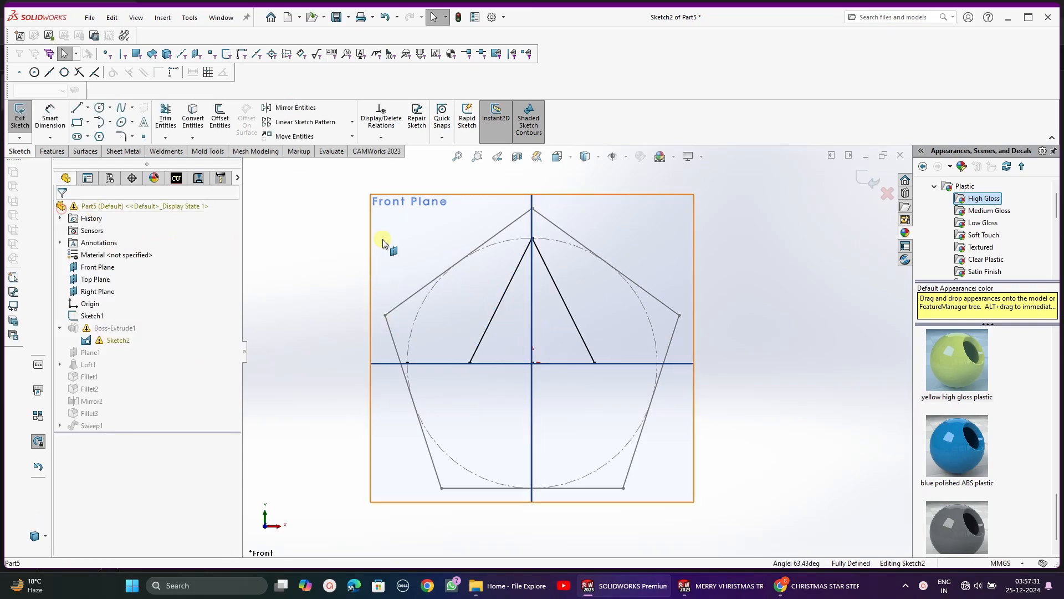
Circular-pattern the two slanted lines about the origin into 5 equally spaced instances over 360 degrees
left_click(352, 121)
left_click(327, 149)
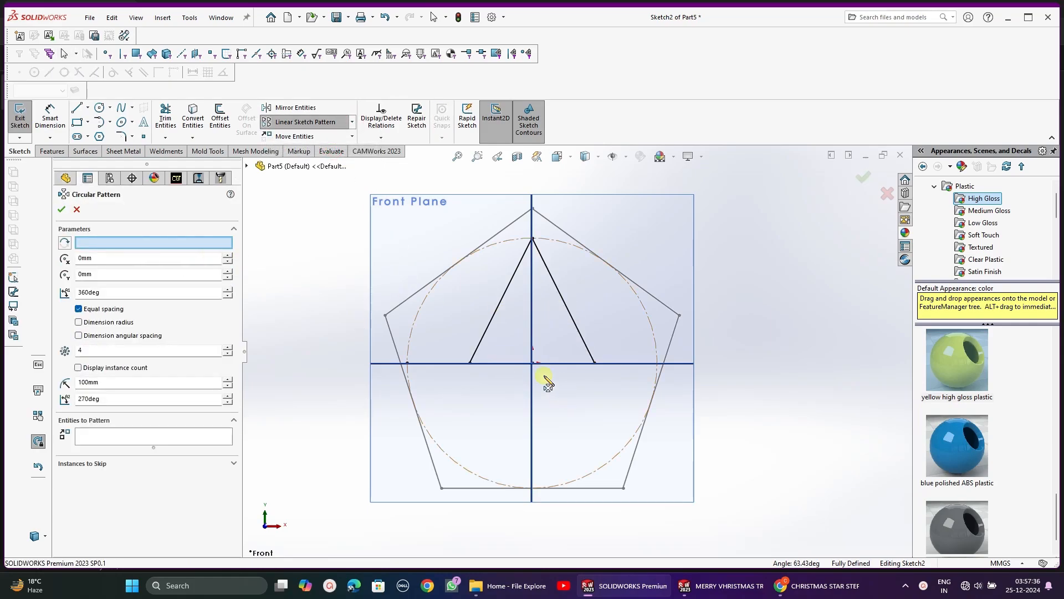
left_click(529, 364)
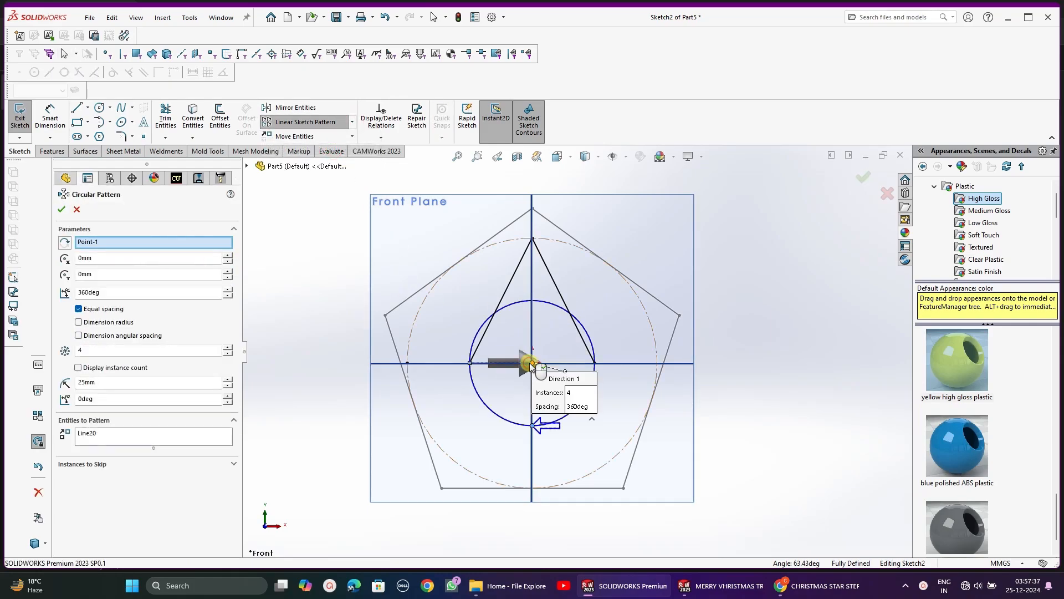
left_click(90, 434)
key("Delete")
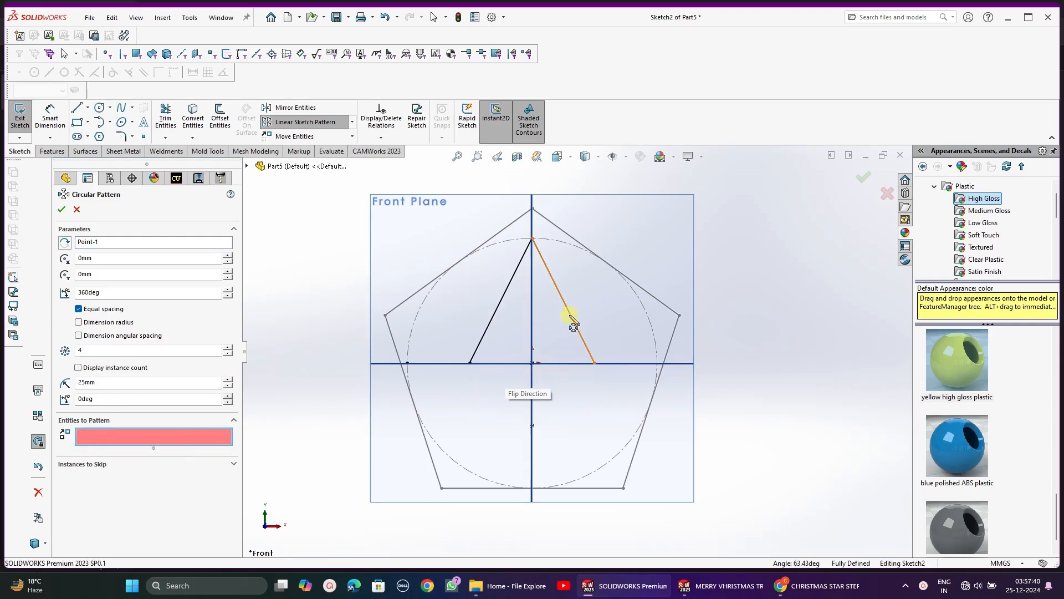
left_click(574, 323)
left_click(500, 309)
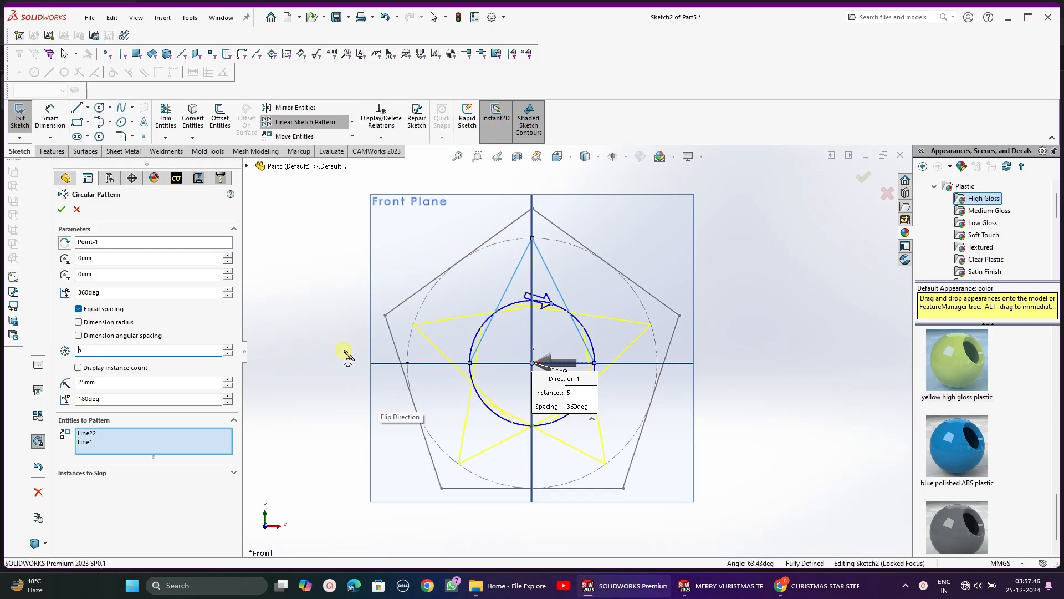
left_click(61, 210)
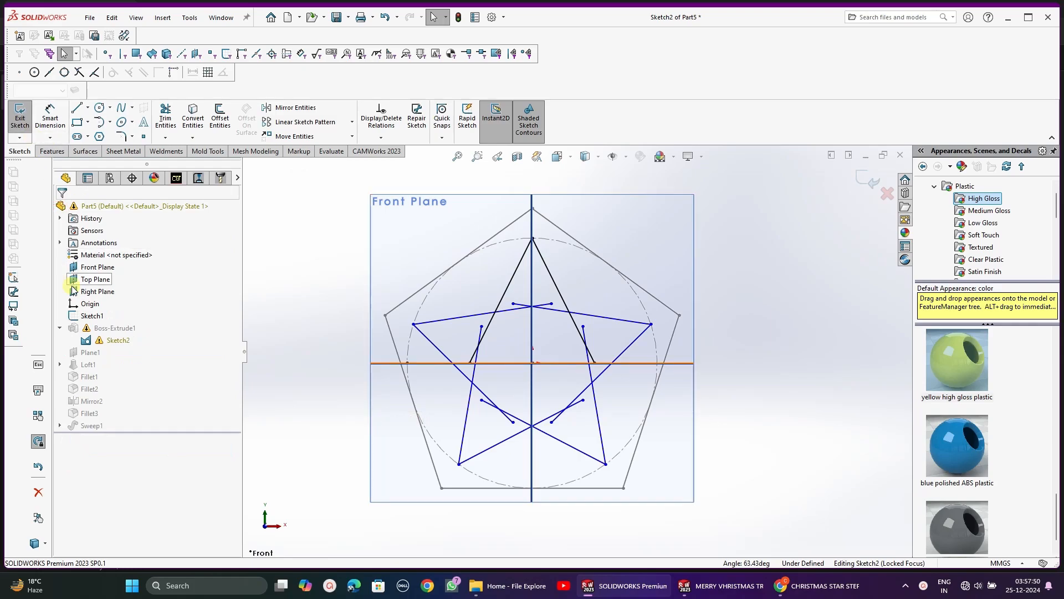
Move the star's top tip up to the pentagon's top corner and finish the star sketch
left_click(532, 238)
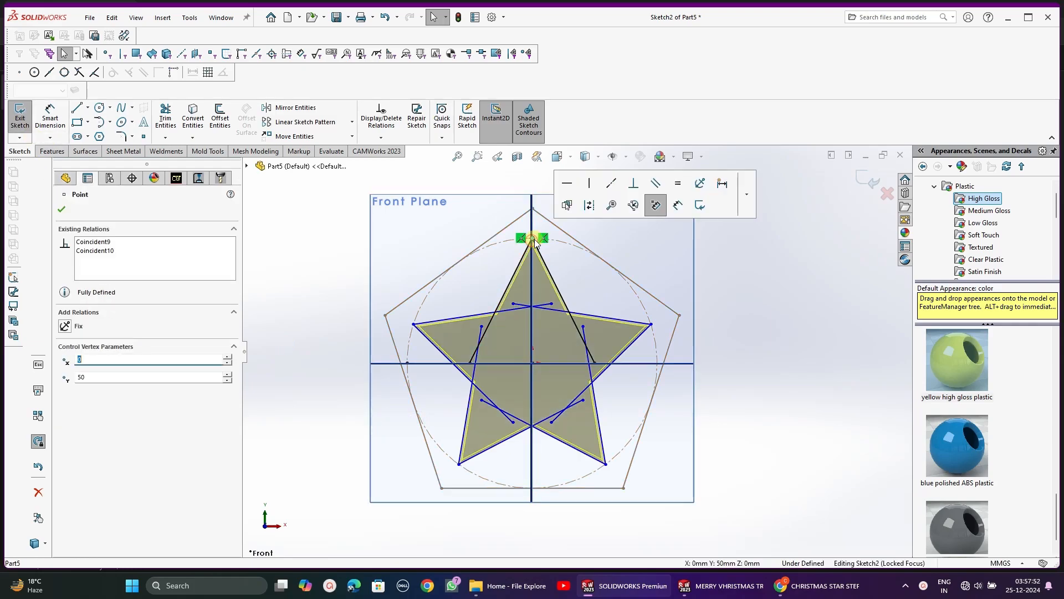
mouse_move(533, 239)
left_mouse_down()
mouse_move(535, 215)
mouse_move(533, 238)
mouse_move(523, 237)
mouse_move(536, 232)
mouse_move(533, 209)
left_mouse_up()
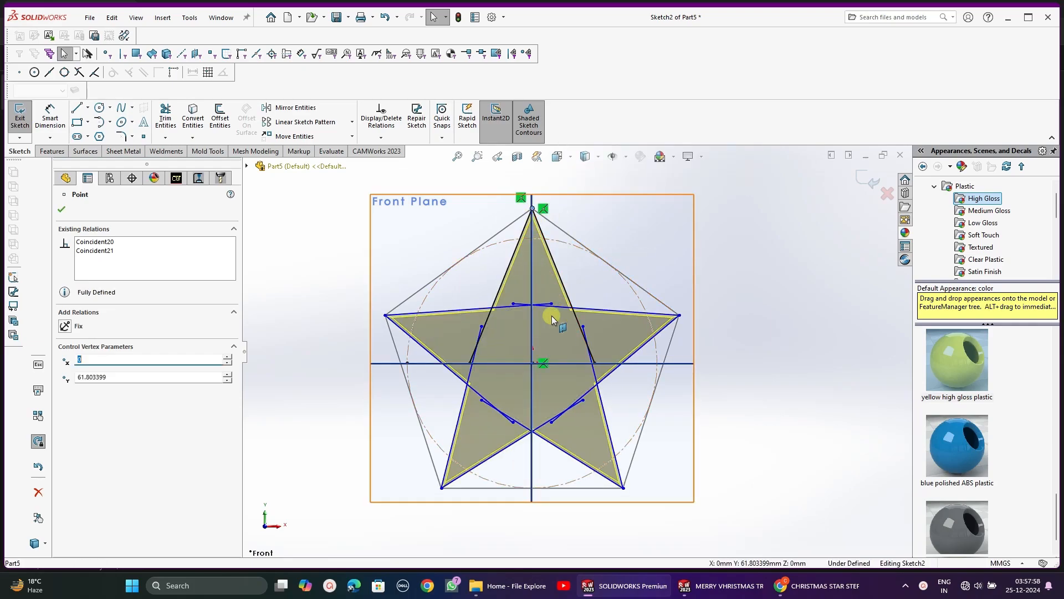
key("Escape")
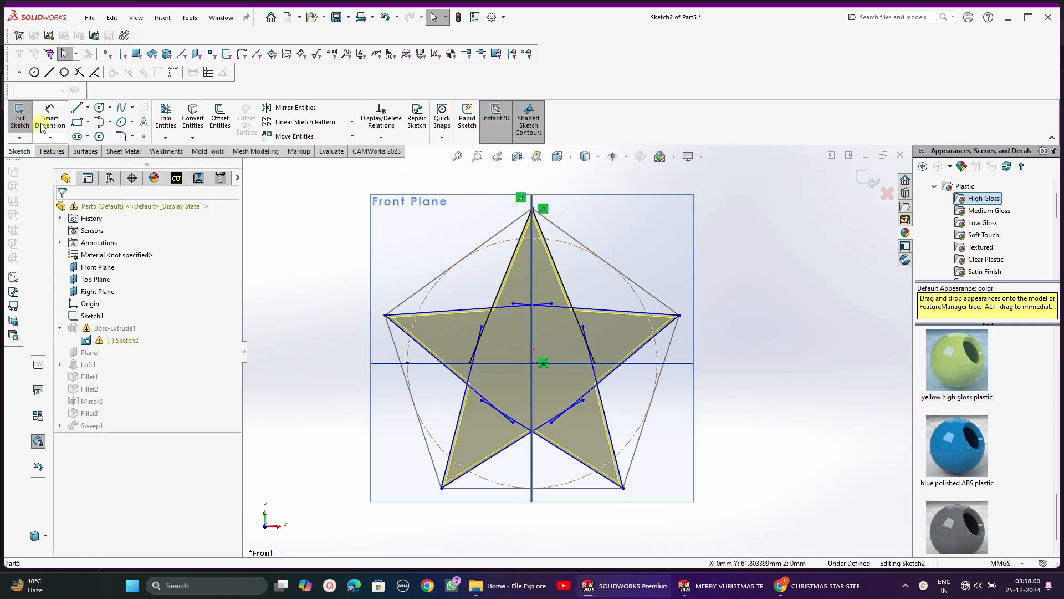
left_click(20, 116)
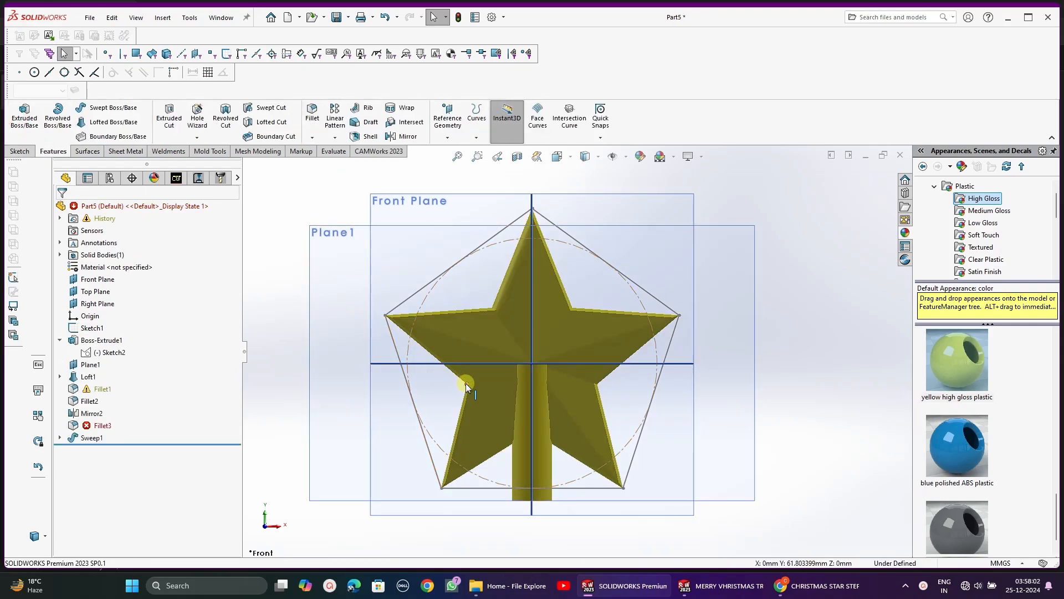
middle_click_drag(465, 381, 606, 414)
key("ctrl+1")
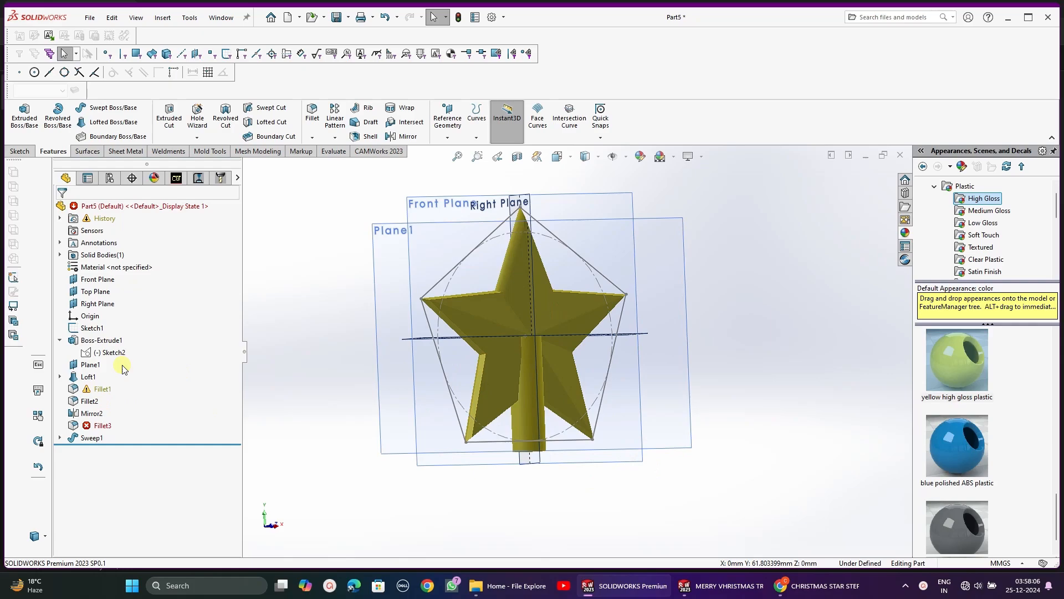
left_click(90, 428)
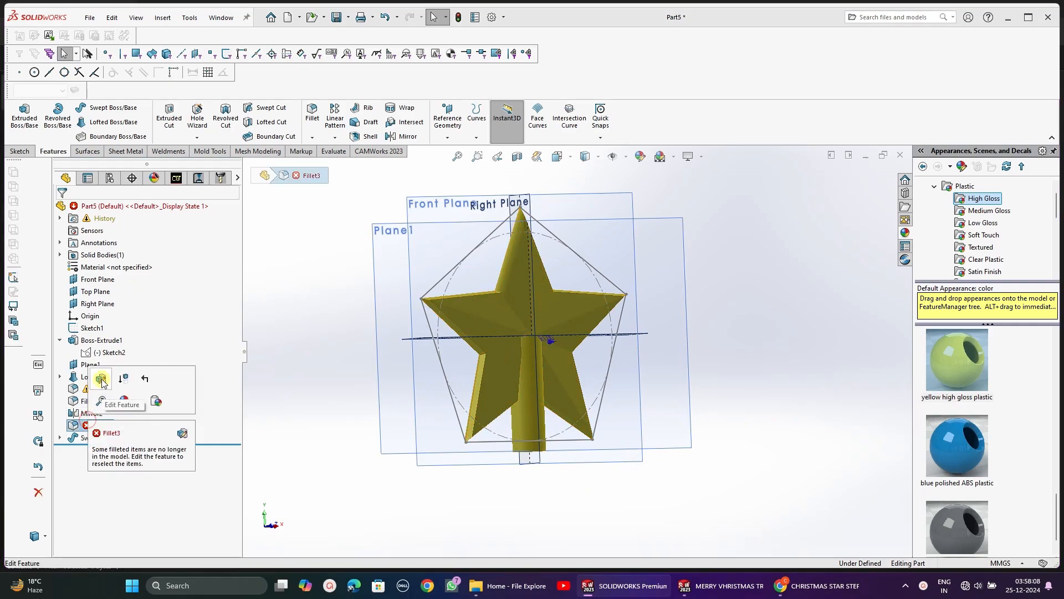
left_click(102, 383)
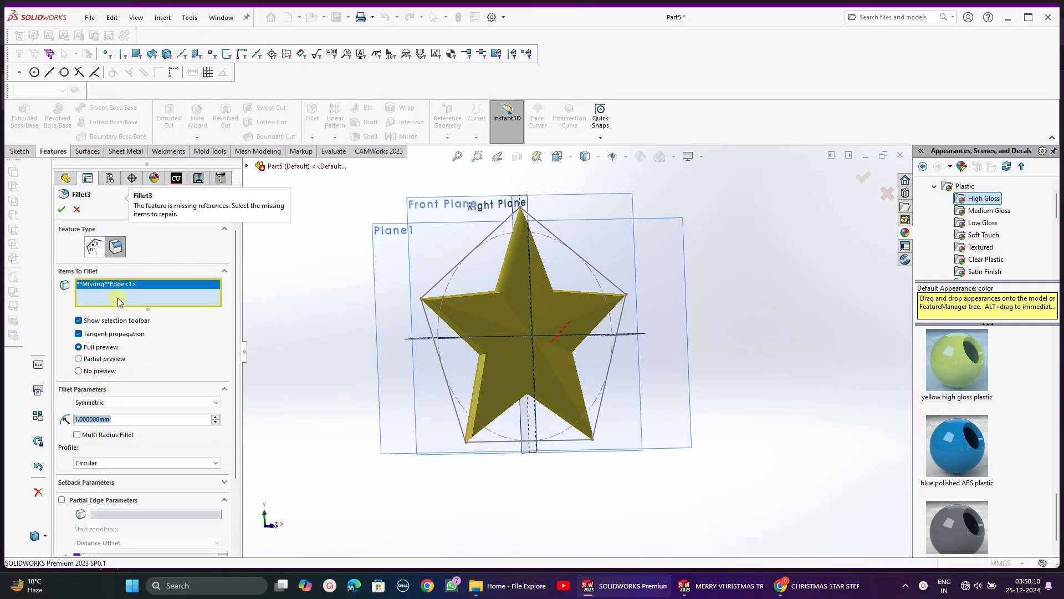
mouse_move(394, 374)
middle_mouse_down()
mouse_move(421, 301)
mouse_move(441, 282)
mouse_move(541, 290)
mouse_move(547, 223)
mouse_move(502, 315)
mouse_move(468, 330)
middle_mouse_up()
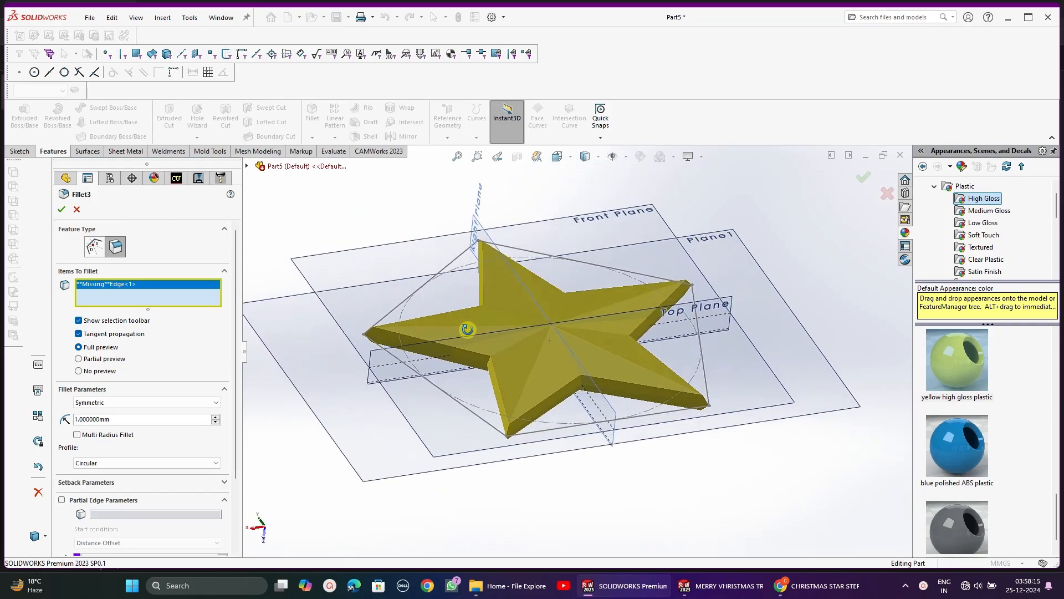
left_click(77, 210)
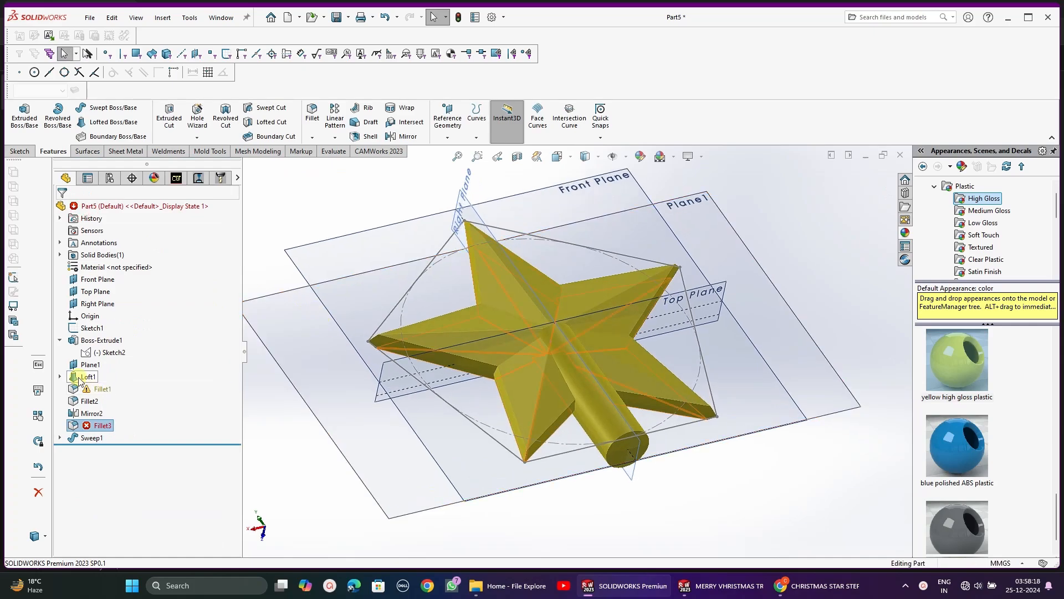
Hide all reference planes and sketches in the model view
left_click(88, 376)
mouse_move(424, 376)
middle_mouse_down()
mouse_move(459, 295)
mouse_move(426, 369)
middle_mouse_up()
left_click(612, 156)
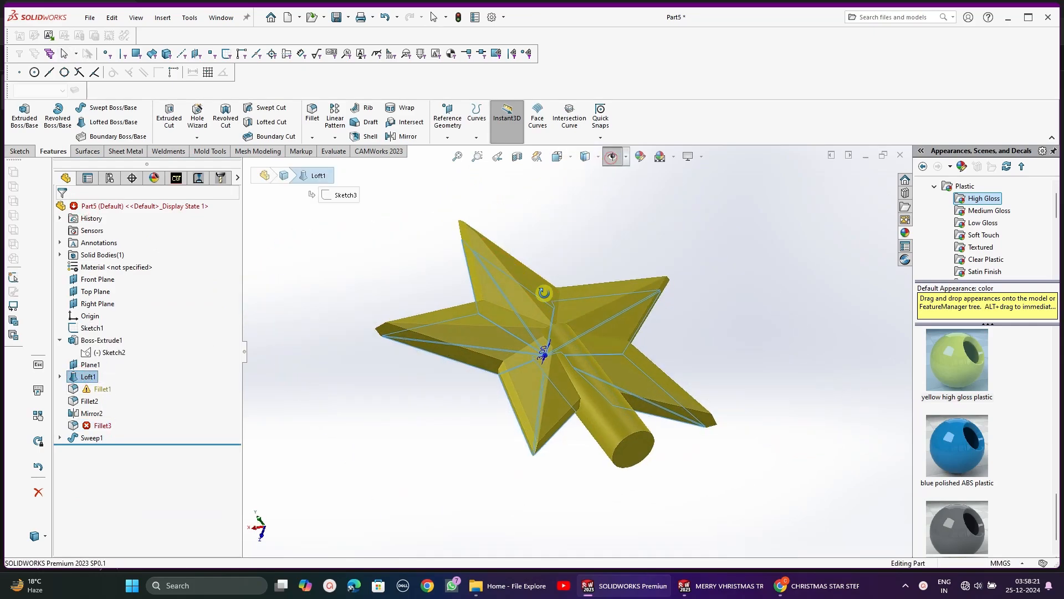
Edit Fillet1 and clear all its missing edge references
left_click(96, 389)
left_click(100, 345)
middle_click_drag(525, 293, 399, 327)
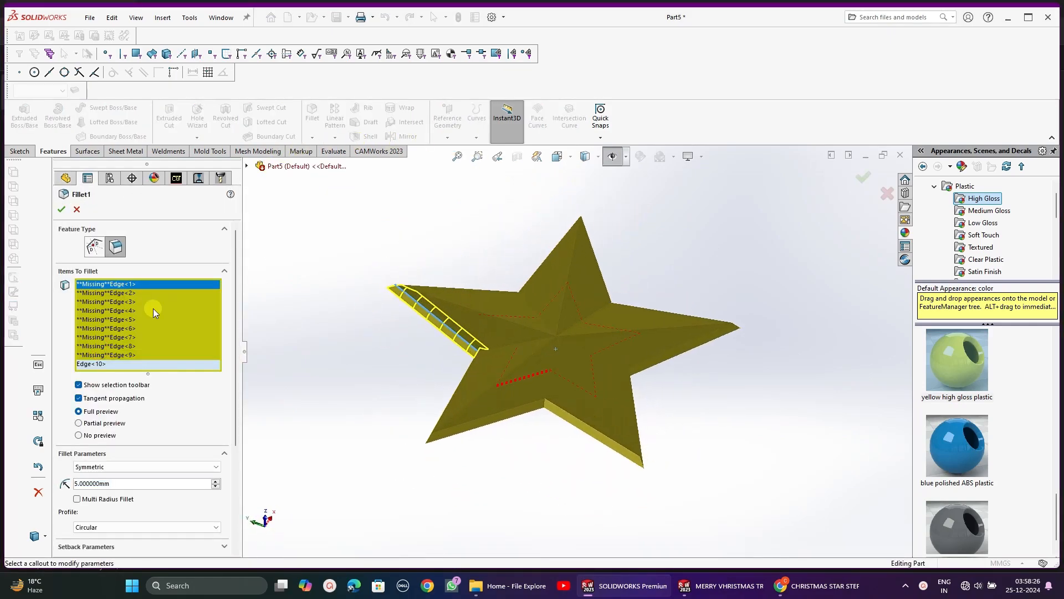
right_click(120, 312)
left_click(129, 323)
right_click(153, 313)
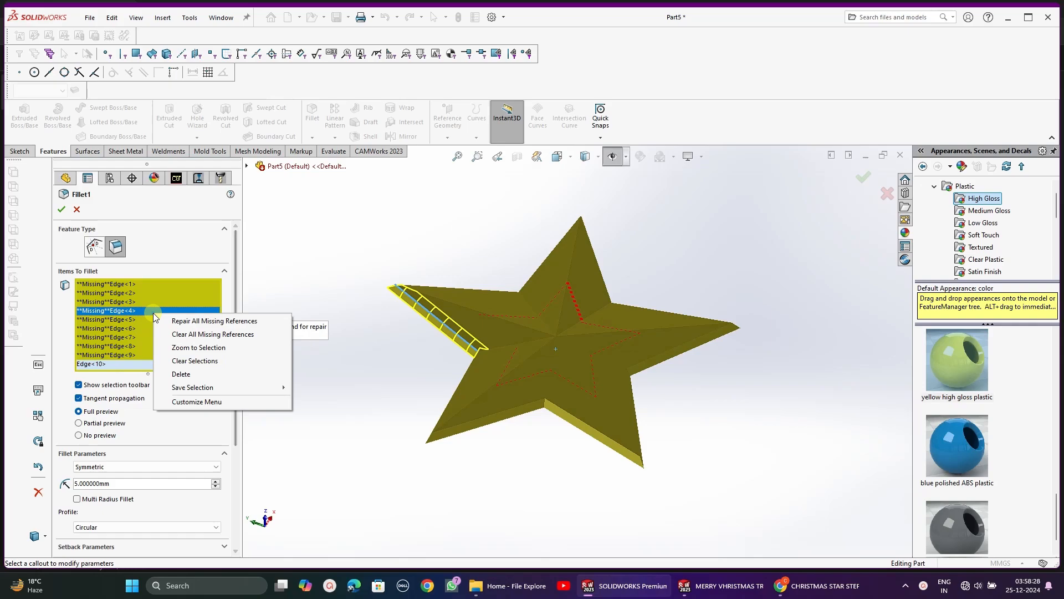
left_click(177, 337)
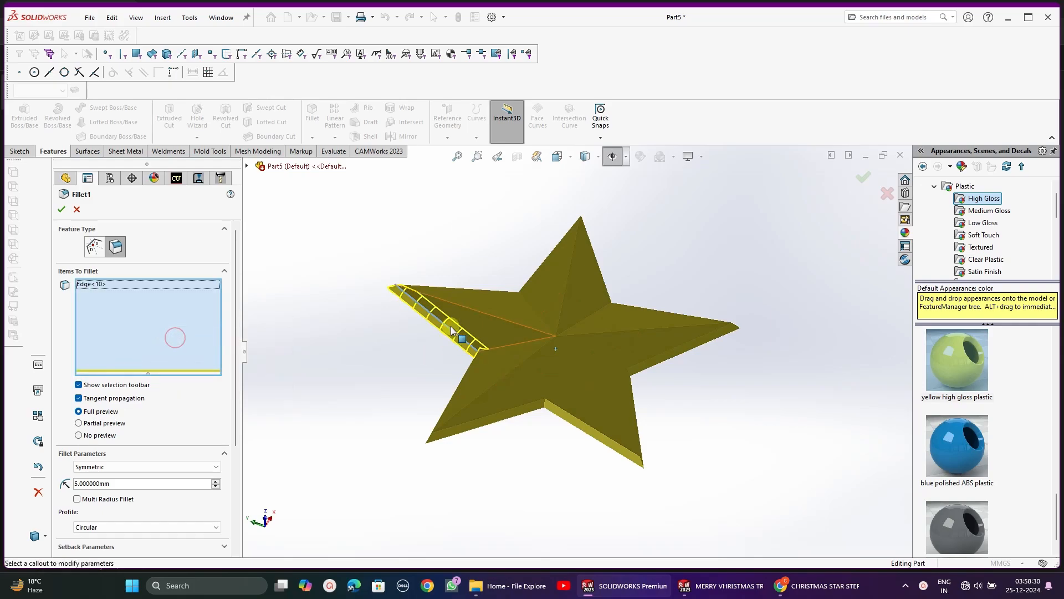
Add the remaining edges of the star's outline loop to Fillet1 and set its radius to 4 mm
left_click(449, 330)
left_click(449, 330)
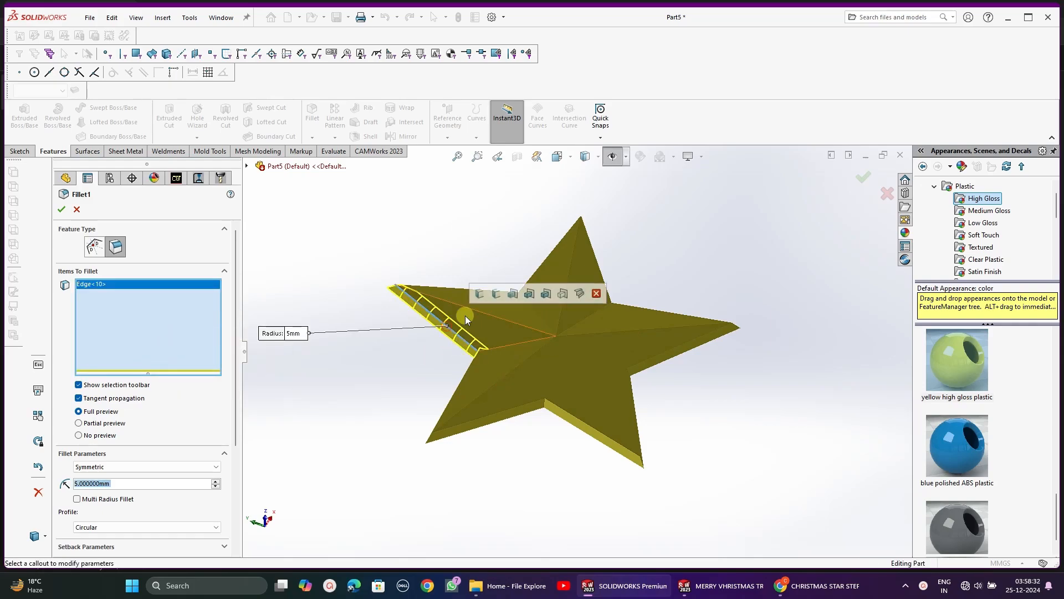
left_click(513, 294)
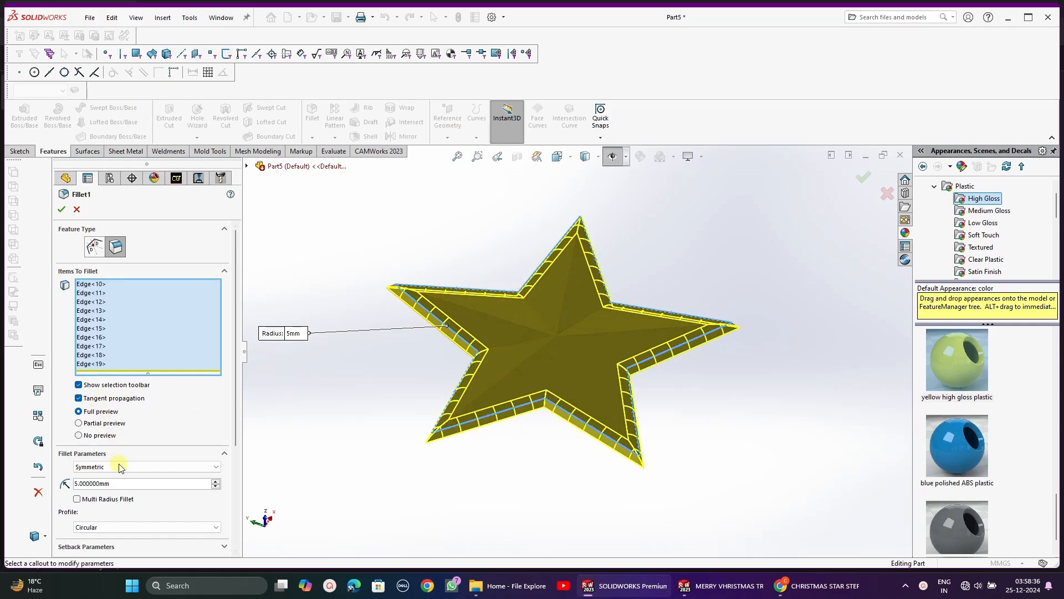
type("4")
key("Return")
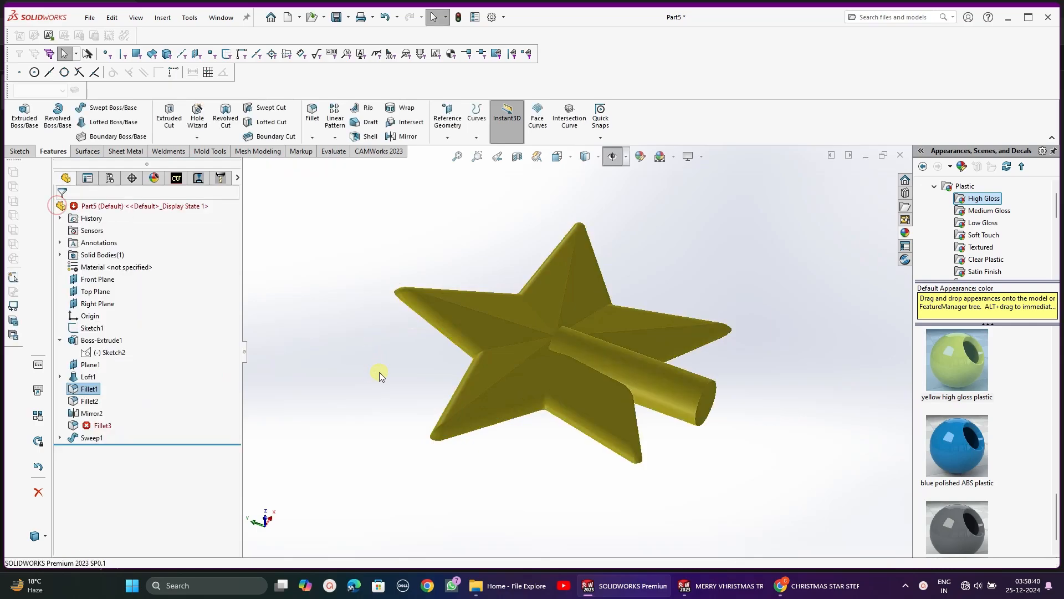
Set the depth of the star's base extrusion, Boss-Extrude1, to 10 mm
middle_click_drag(378, 373, 333, 399)
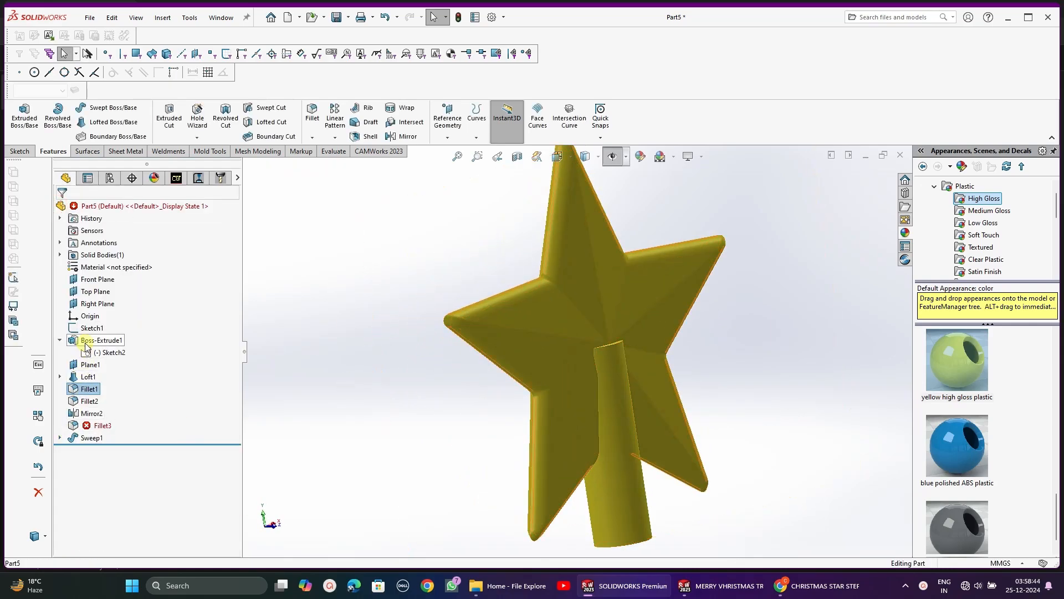
left_click(102, 340)
left_click(95, 302)
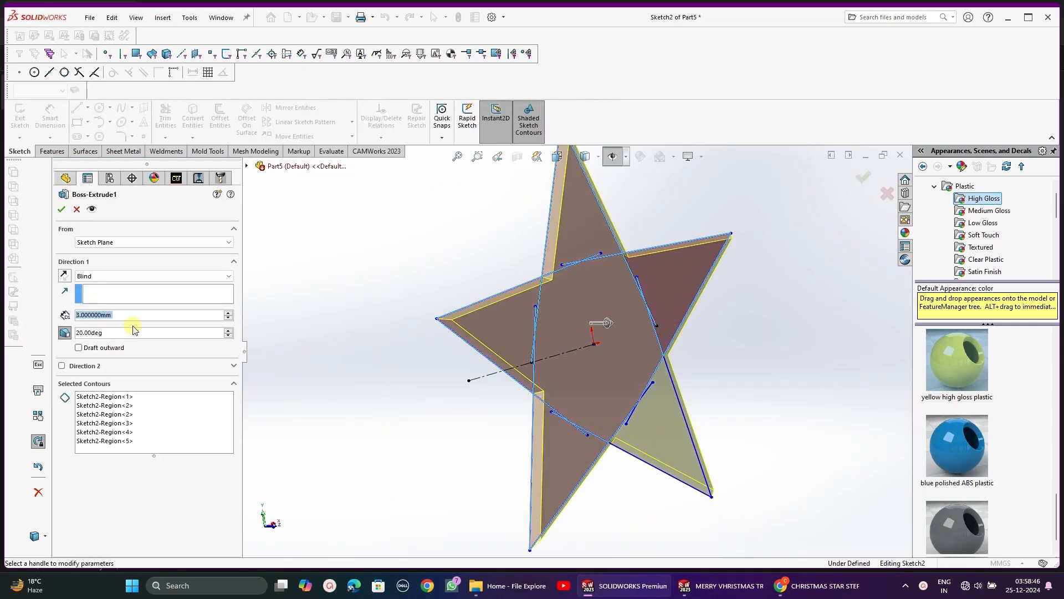
type("10")
mouse_move(195, 348)
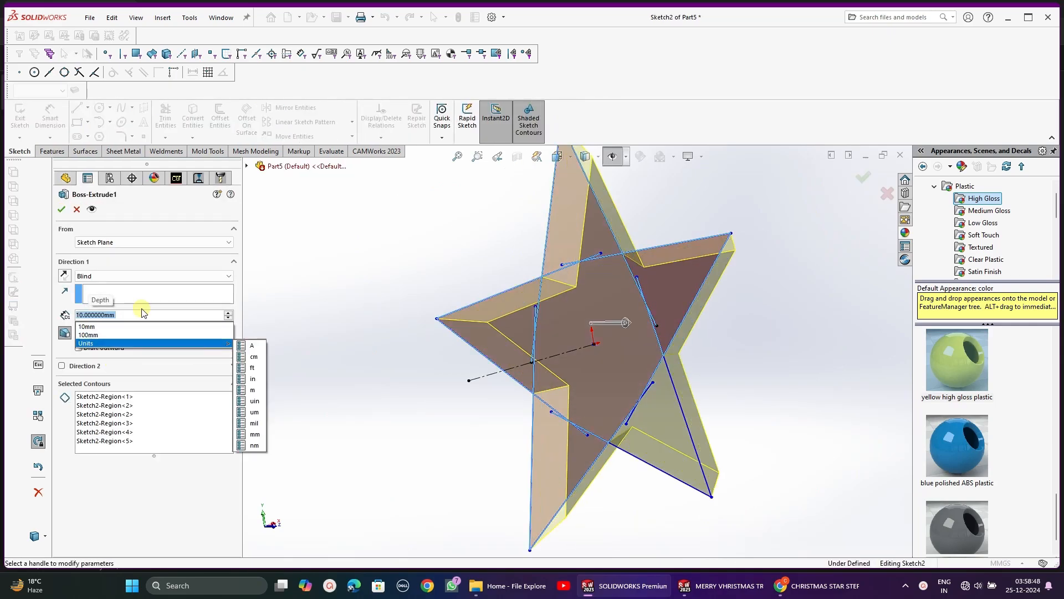
left_click(61, 209)
left_click(61, 209)
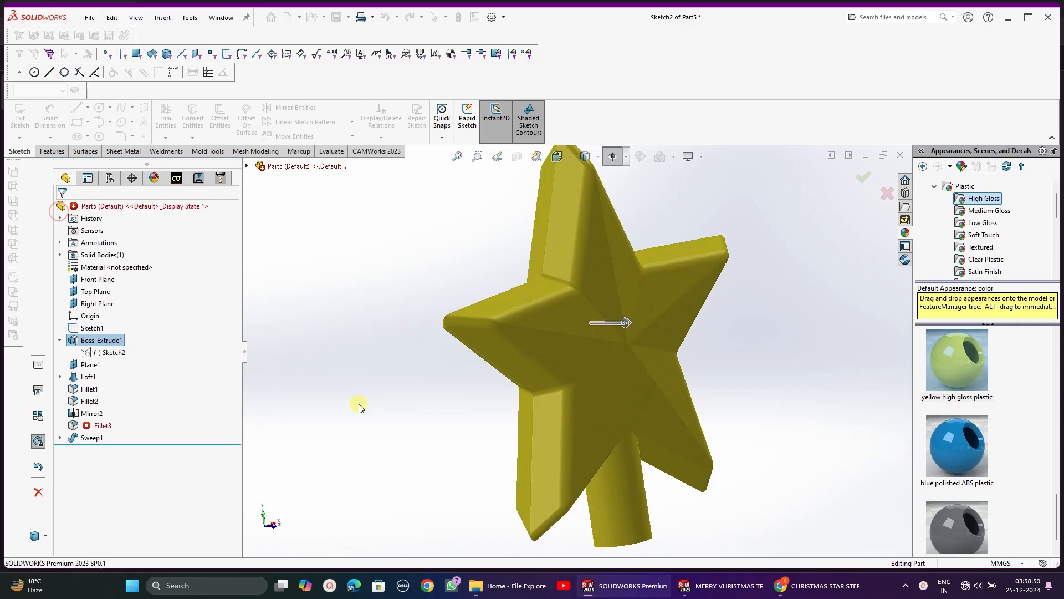
Display the model as shaded with edges
mouse_move(411, 407)
middle_mouse_down()
mouse_move(482, 406)
mouse_move(418, 251)
mouse_move(461, 421)
mouse_move(444, 383)
mouse_move(471, 277)
mouse_move(453, 311)
middle_mouse_up()
left_click(590, 155)
left_click(585, 175)
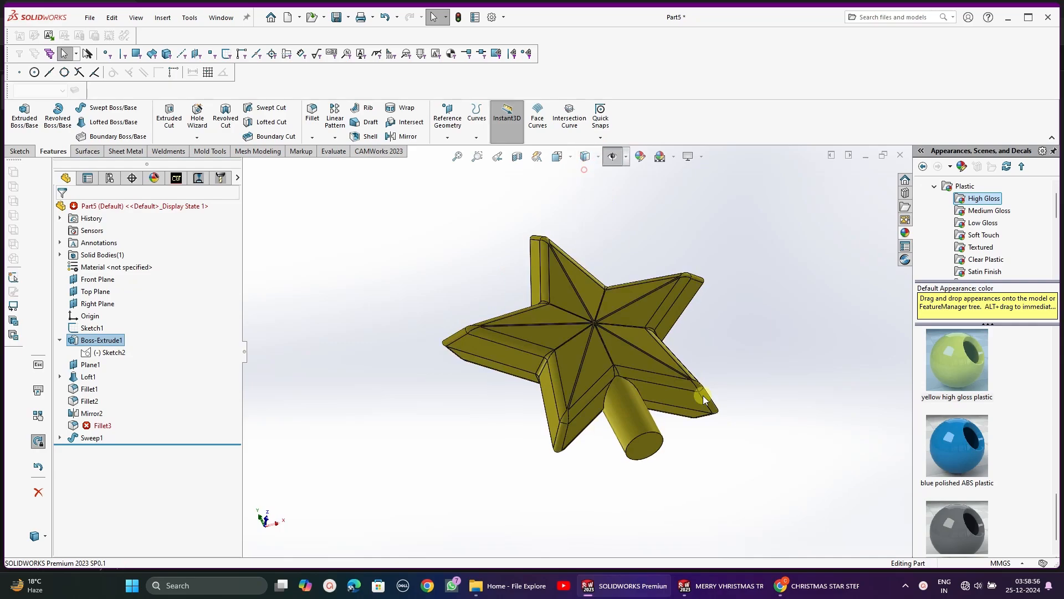
mouse_move(703, 396)
middle_mouse_down()
mouse_move(655, 375)
mouse_move(657, 346)
middle_mouse_up()
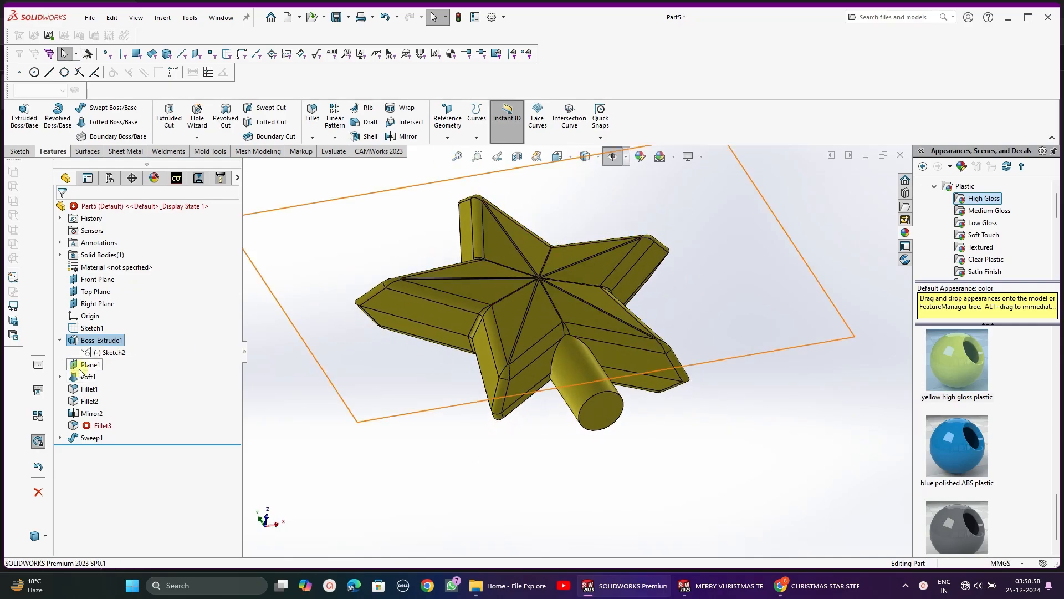
Try a 5 mm radius on Fillet1 around the star's outline, and set it to 8 mm
left_click(88, 388)
left_click(97, 347)
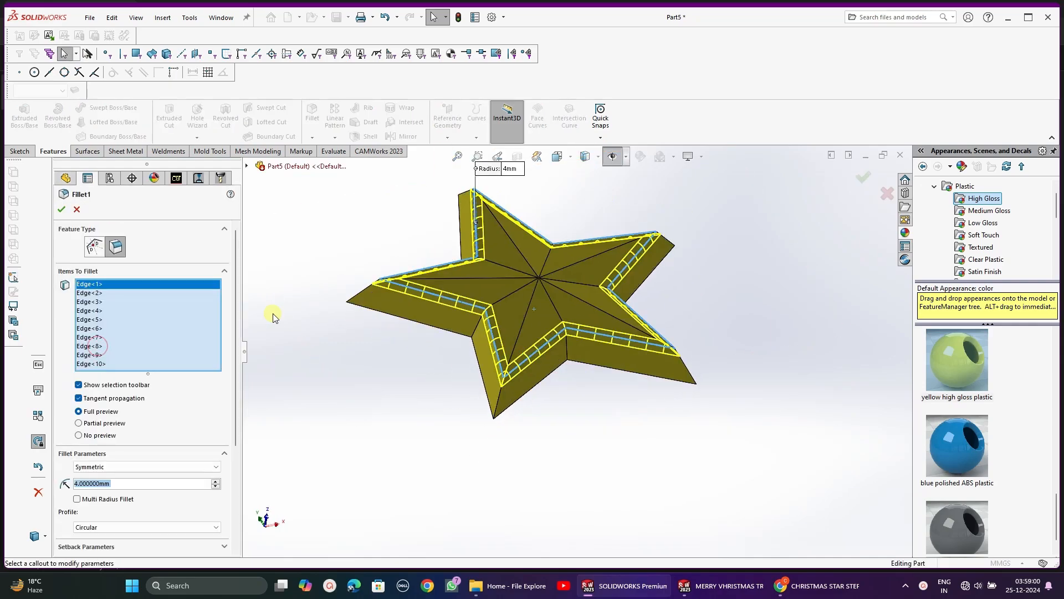
type("5")
key("Return")
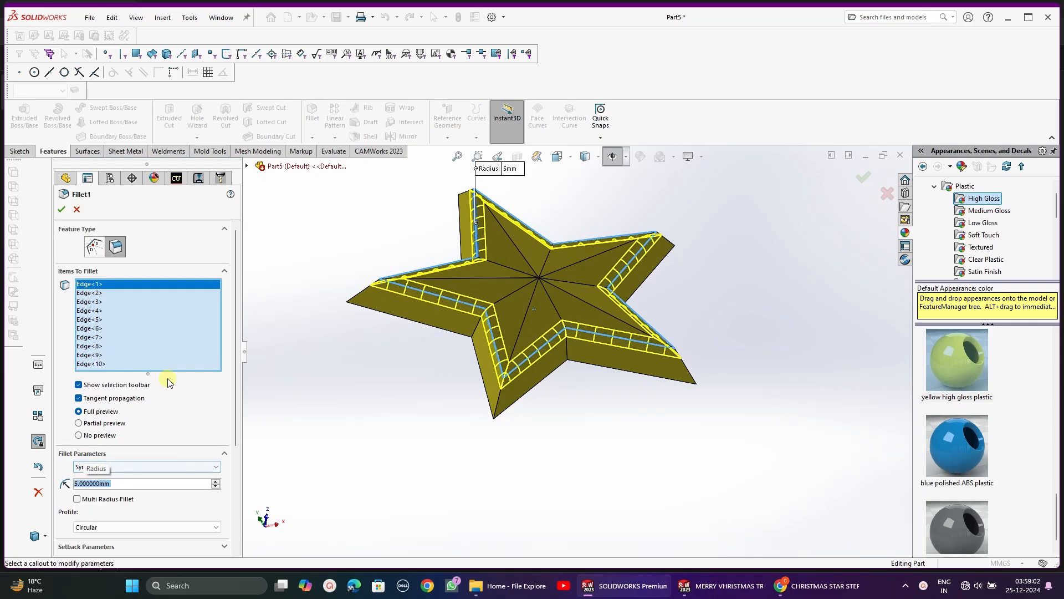
type("8")
key("Return")
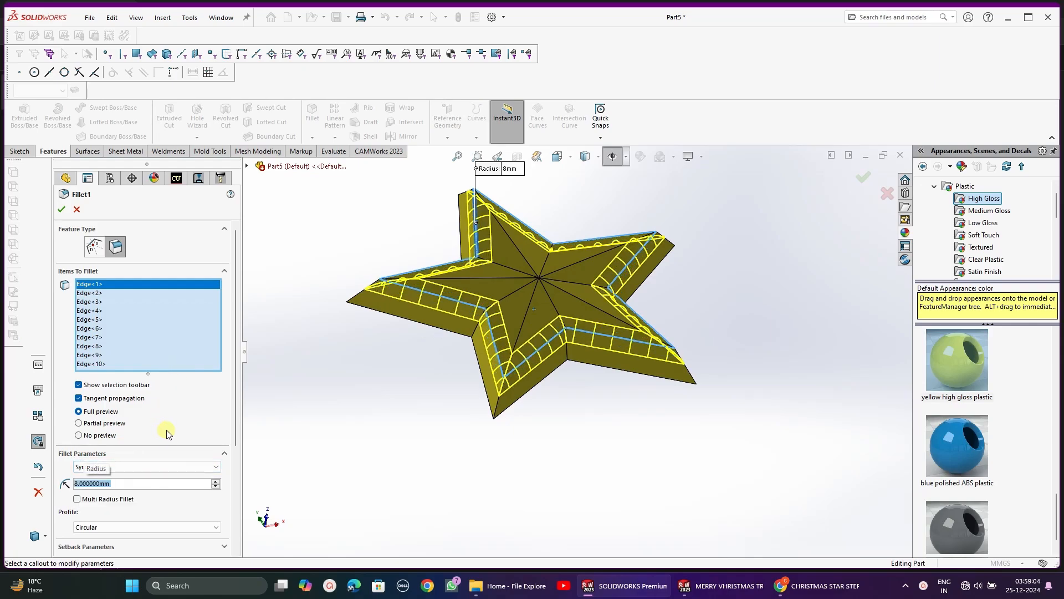
middle_click_drag(343, 327, 432, 382)
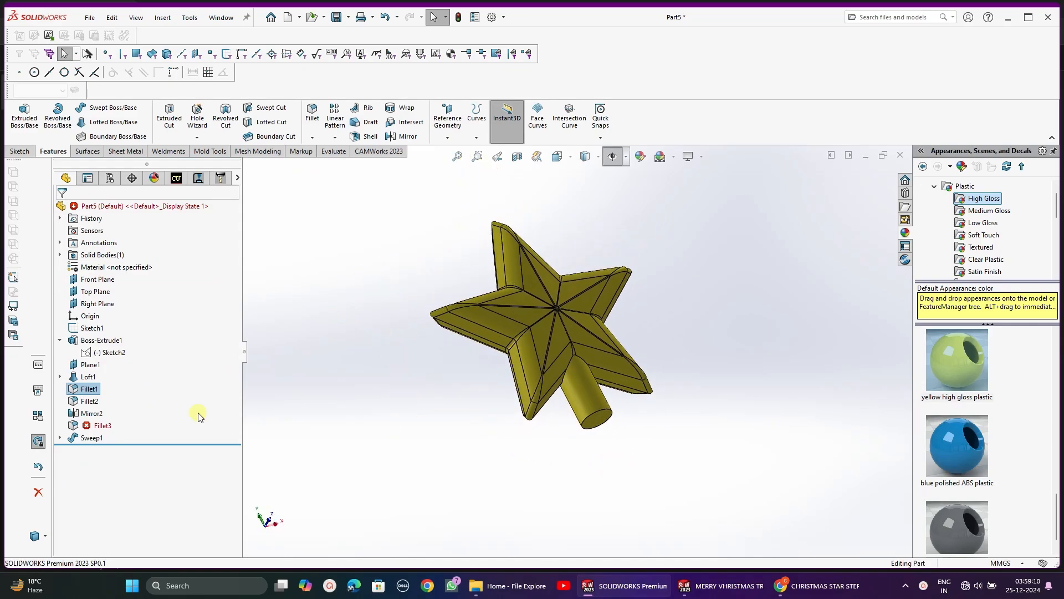
Set the radius of Fillet1 around the star's outline to 12 mm
right_click(91, 389)
left_click(103, 308)
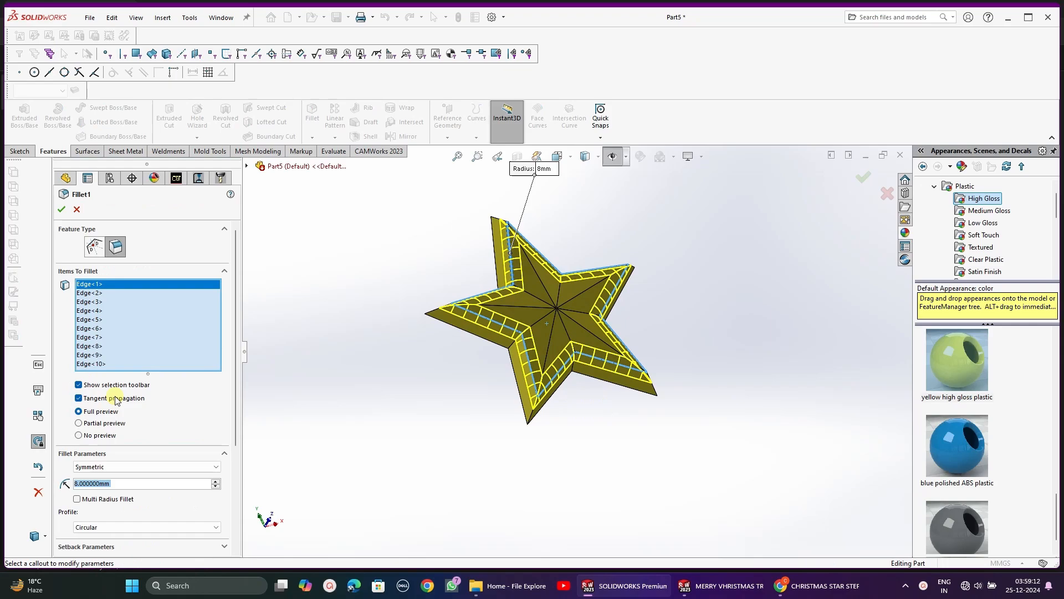
type("12")
key("Return")
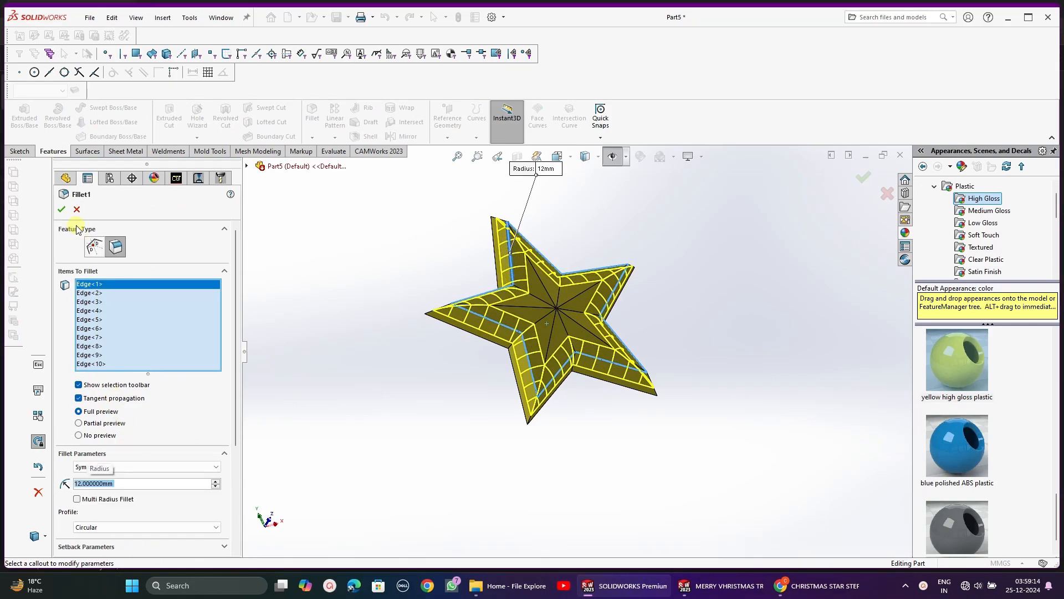
left_click(61, 210)
middle_click_drag(392, 316, 443, 338)
Open Fillet3 for editing and clear its missing edge reference
left_click(102, 425)
left_click(108, 404)
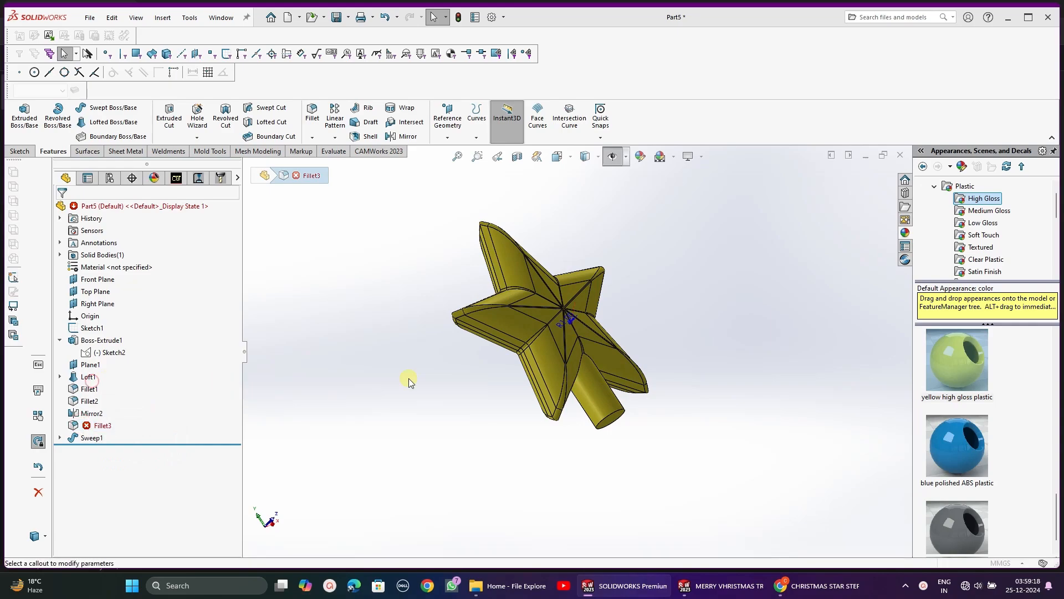
middle_click_drag(540, 334, 388, 332)
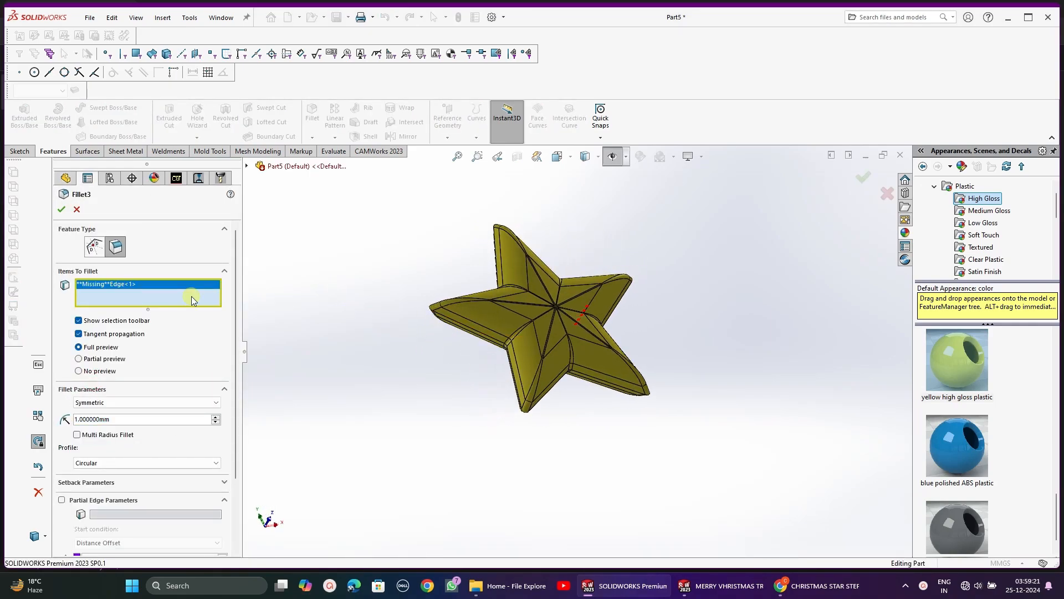
right_click(145, 287)
left_click(150, 288)
right_click(153, 287)
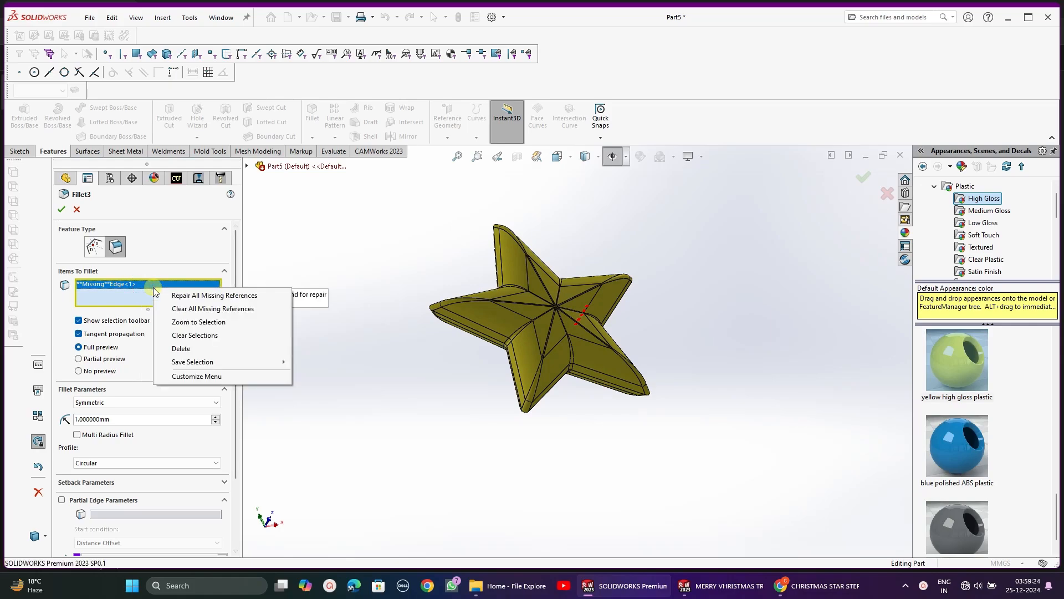
left_click(182, 310)
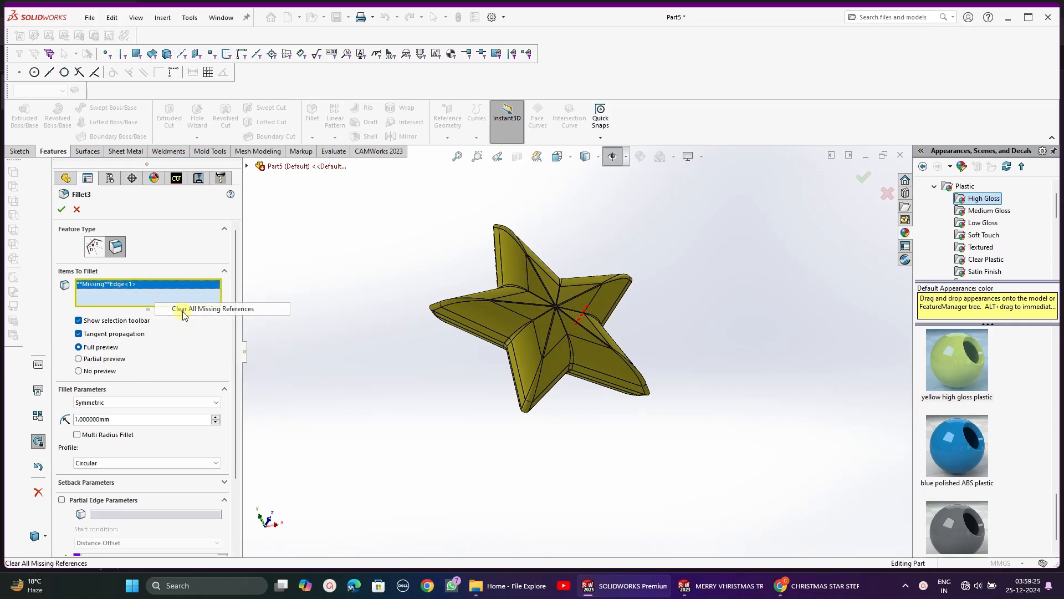
Assign the star's outer outline edge to Fillet3, try a 5 mm radius, and set it to 3 mm
left_click(452, 322)
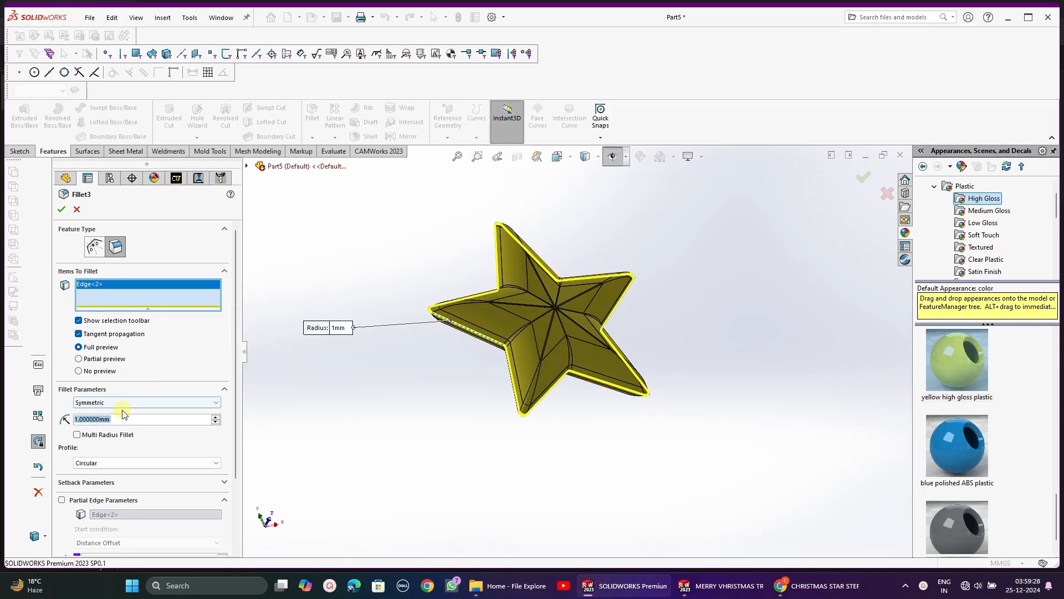
type("5")
key("Return")
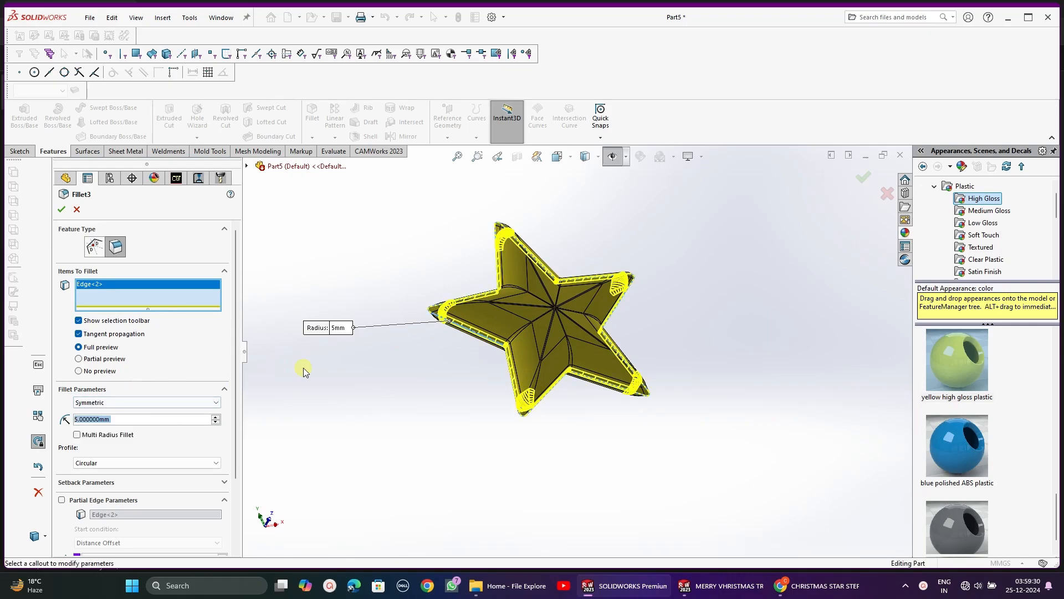
type("3")
key("Return")
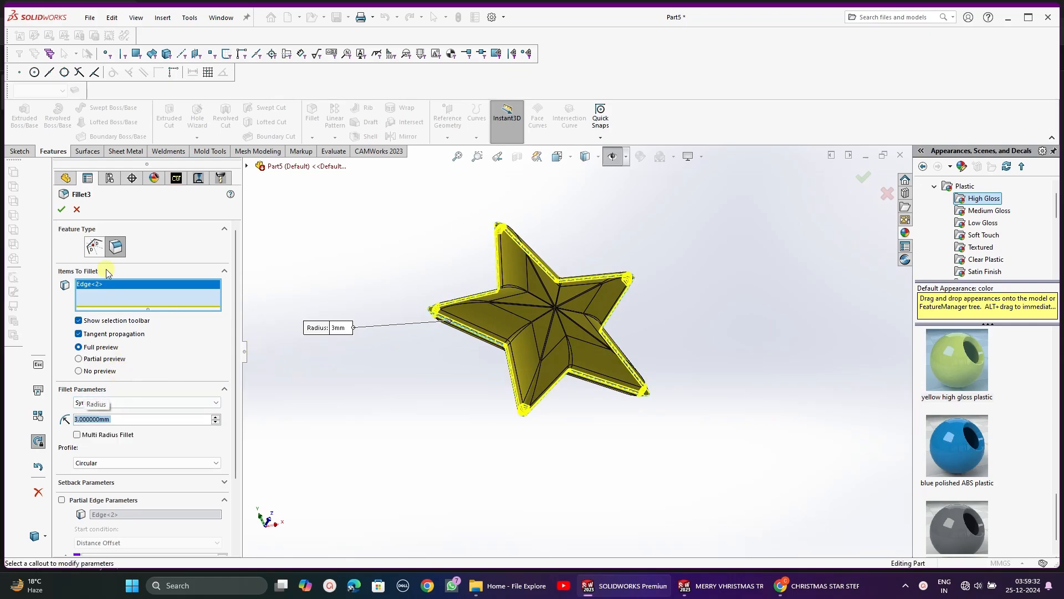
left_click(61, 209)
middle_click_drag(596, 337, 550, 390)
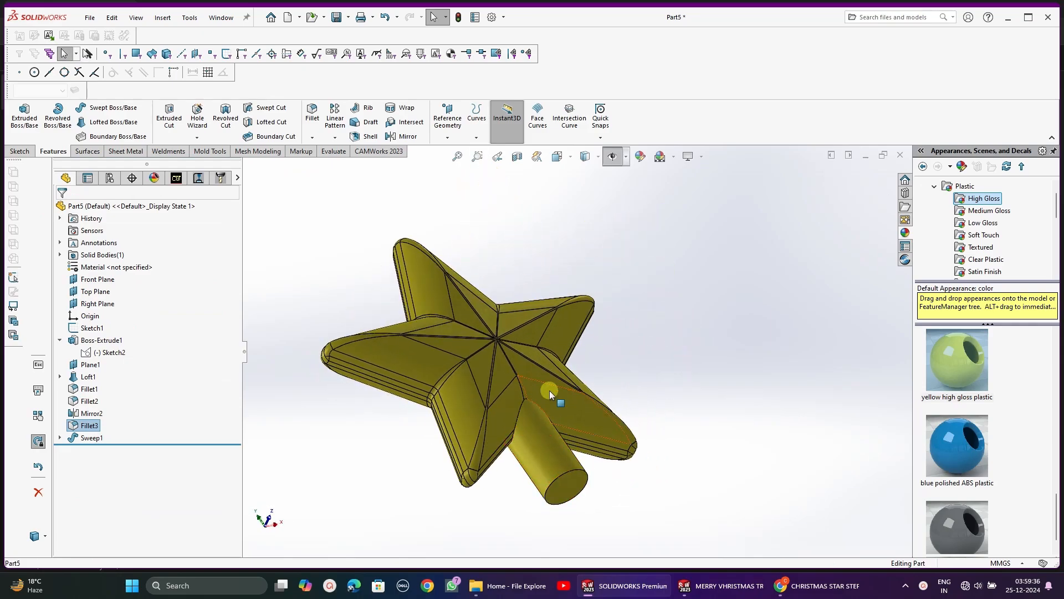
Save the part as STAR in the MERRY CHRISTMAS folder
key("ctrl+s")
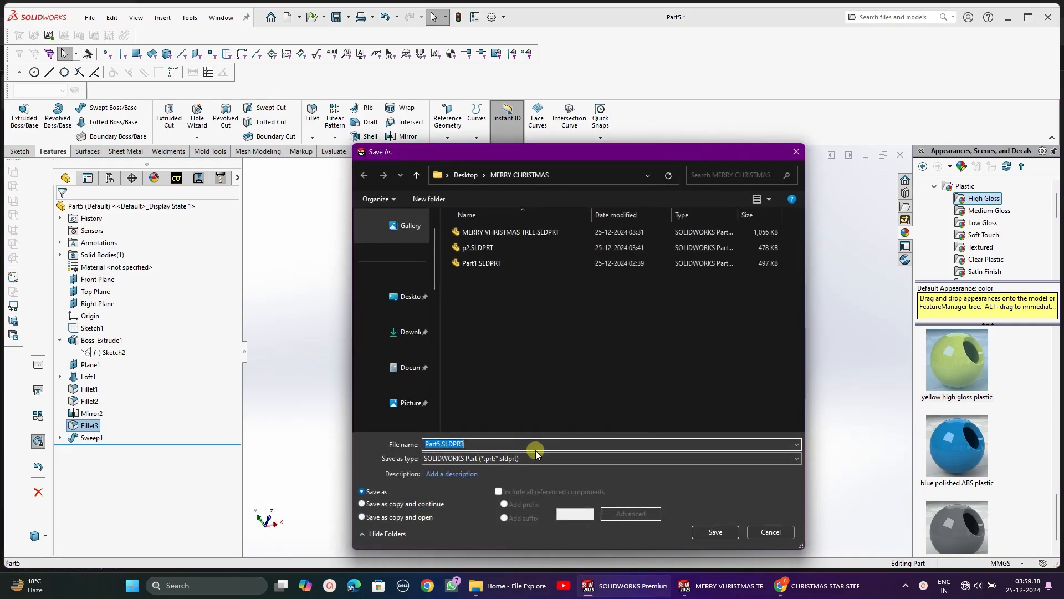
type("star")
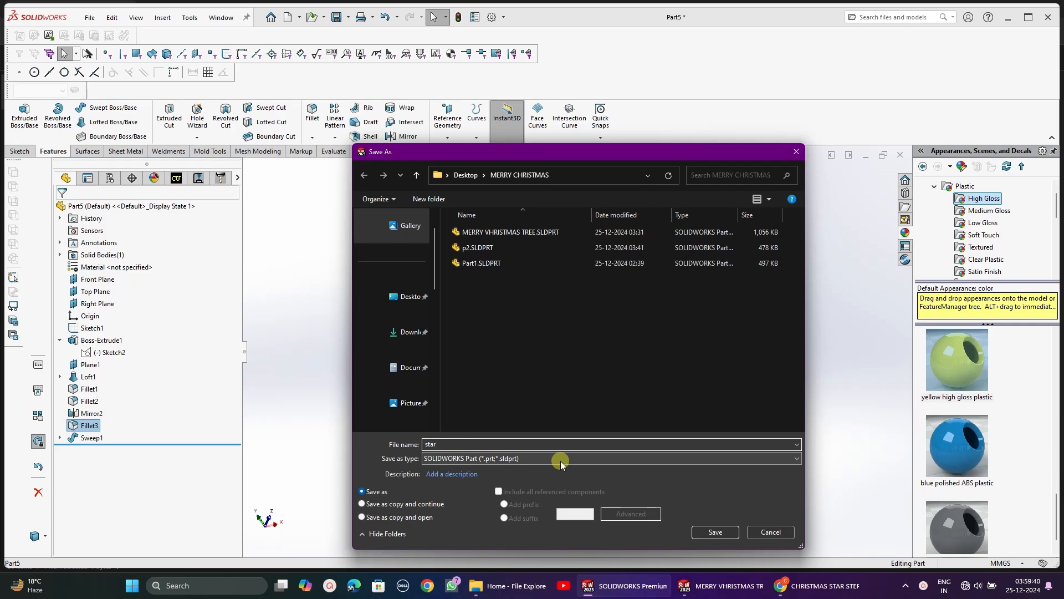
key("BackSpace")
key("BackSpace")
key("BackSpace")
key("BackSpace")
type("STAR")
key("Return")
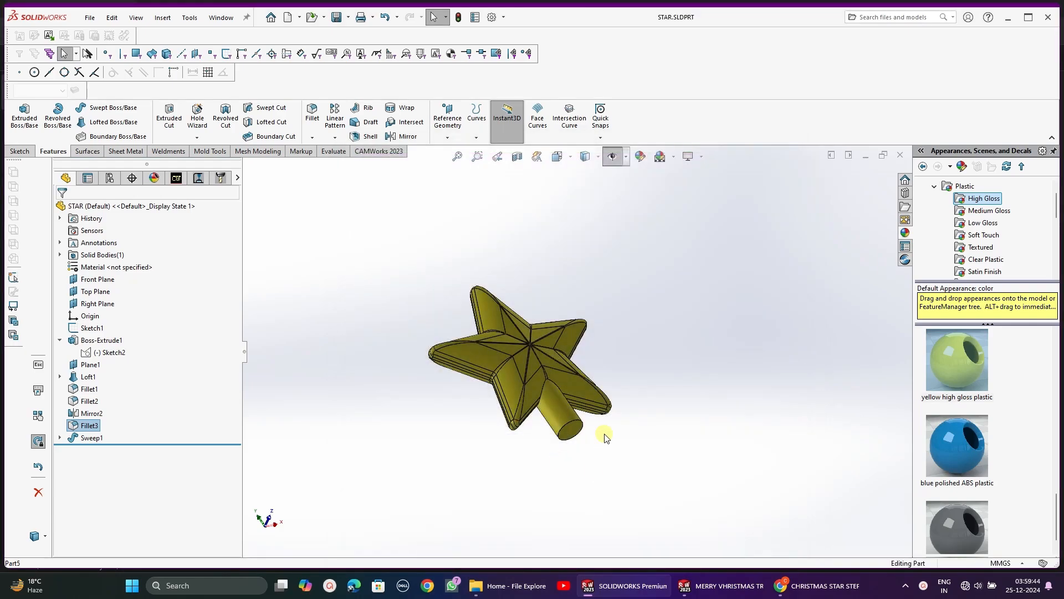
Lengthen the stem by trying 40 mm for the upper segment of Sweep1's path and setting it to 45 mm
middle_click_drag(605, 437, 426, 475)
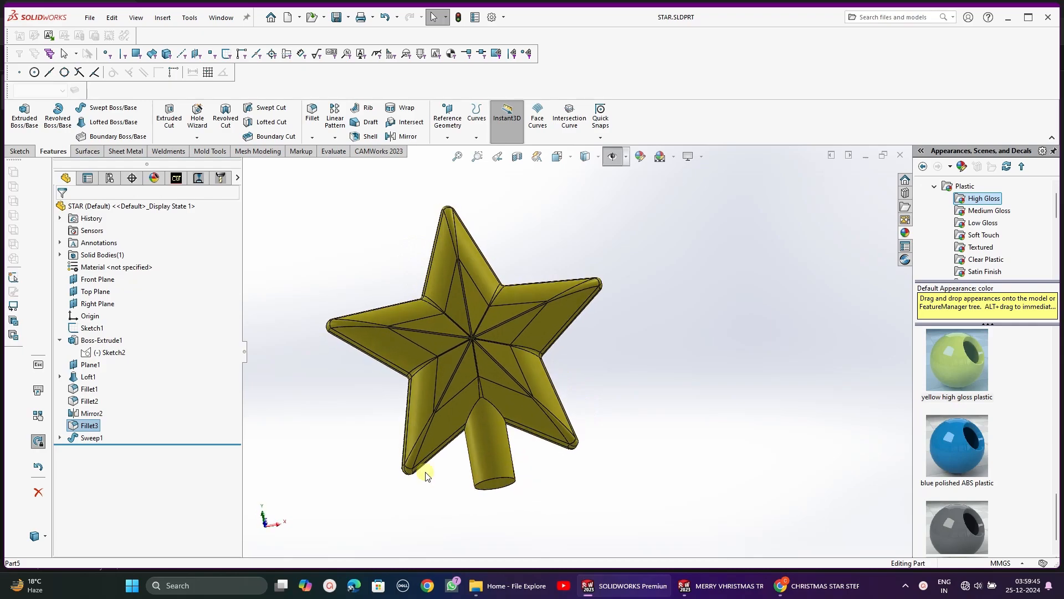
left_click(90, 438)
middle_click_drag(373, 392, 453, 413)
left_click_drag(476, 435, 462, 370)
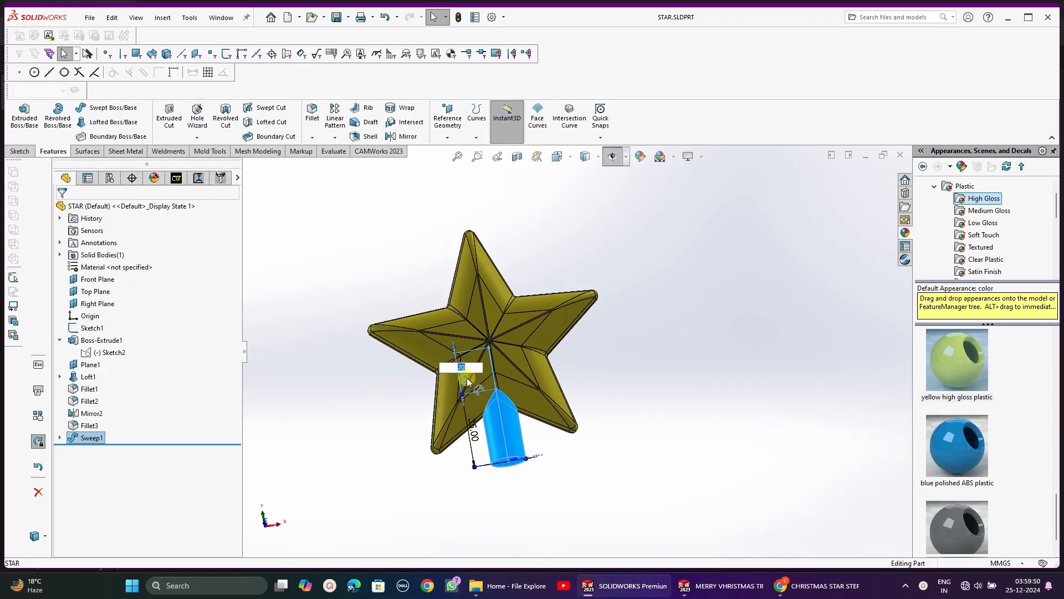
key("Return")
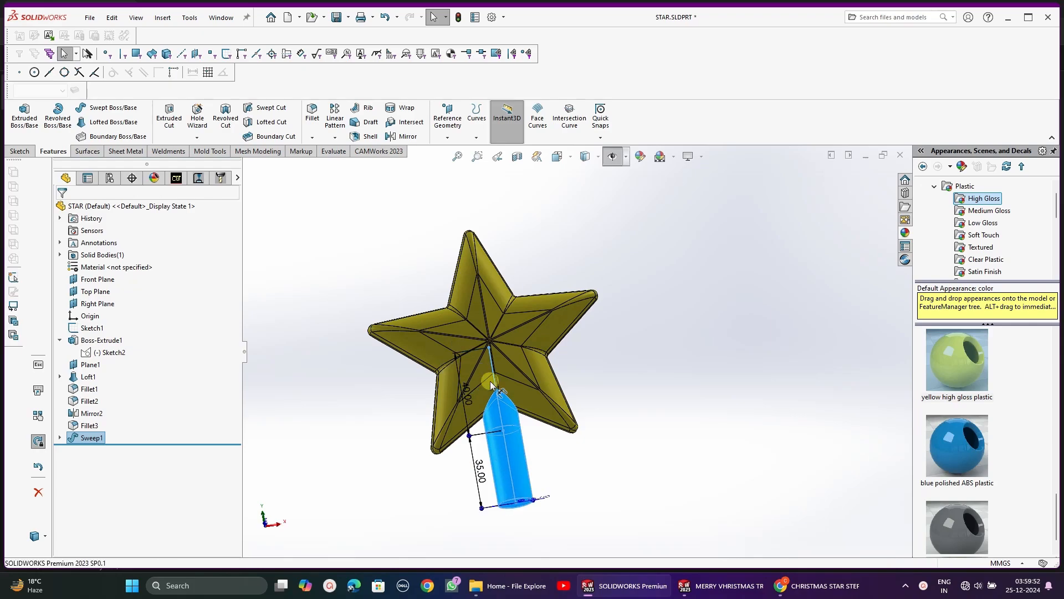
middle_click_drag(623, 434, 628, 461)
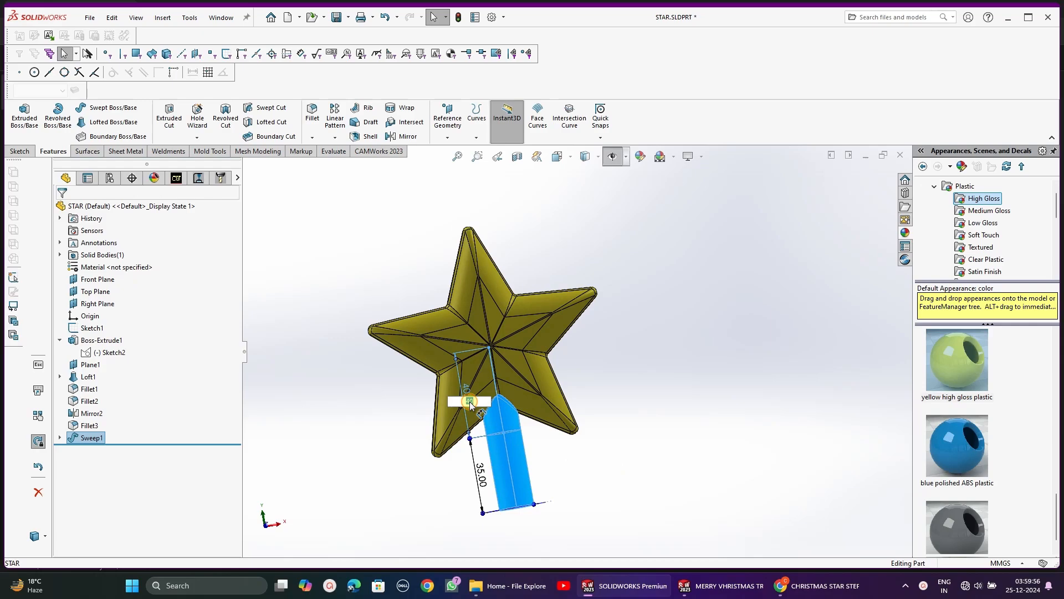
key("Return")
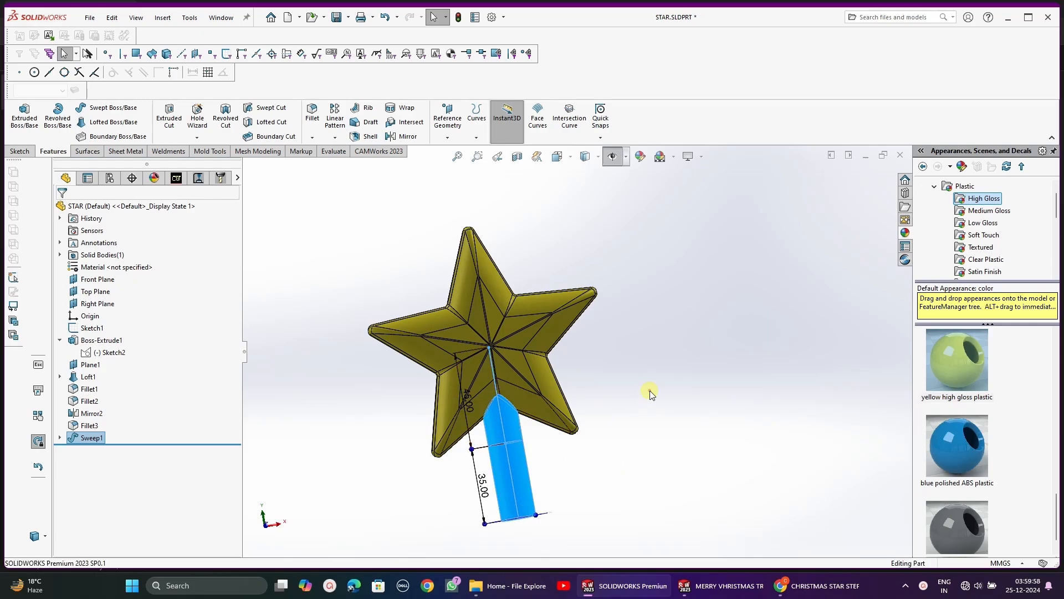
left_click(650, 390)
middle_click_drag(638, 408, 633, 363)
scroll(628, 416, "up", 4)
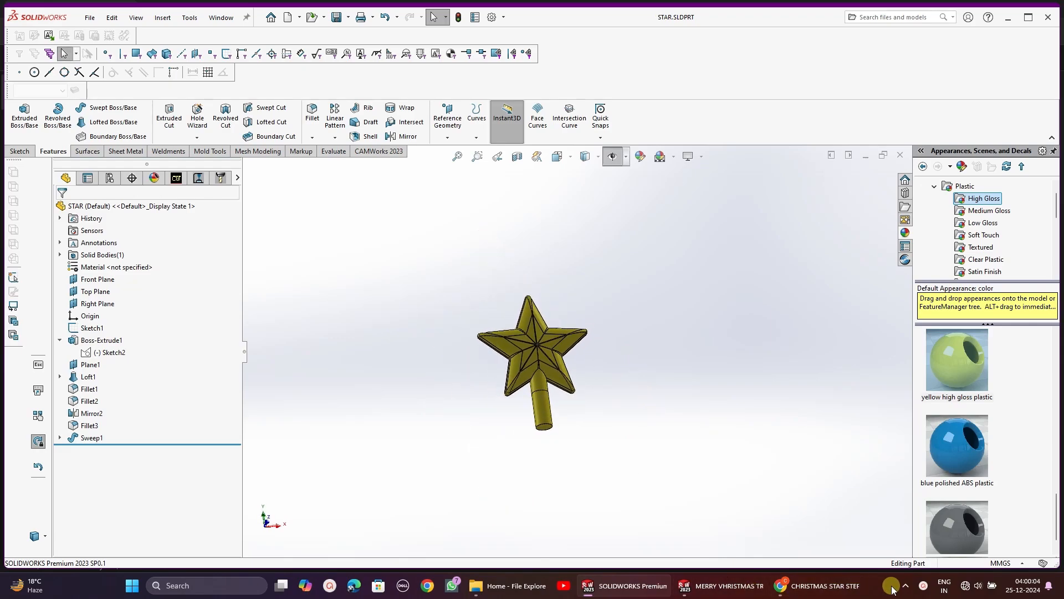
left_click(923, 585)
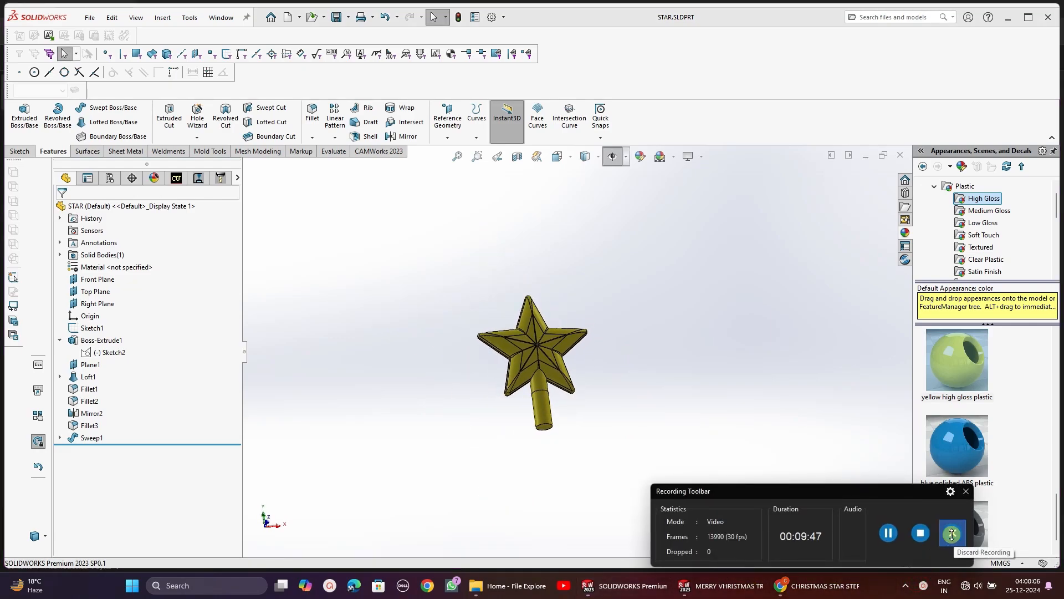
scroll(550, 341, "down", 3)
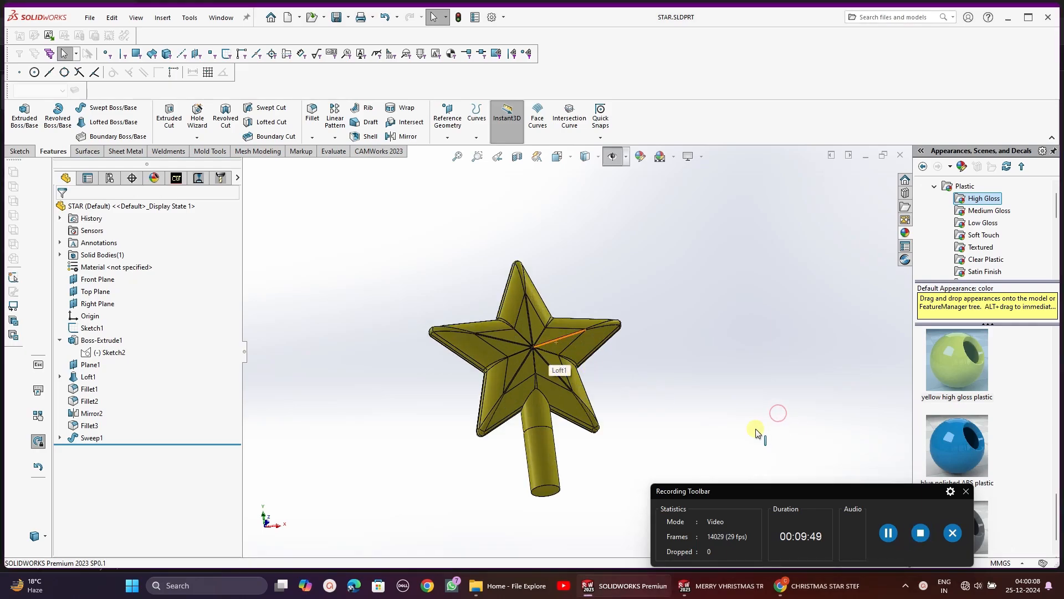
middle_click_drag(691, 430, 663, 491)
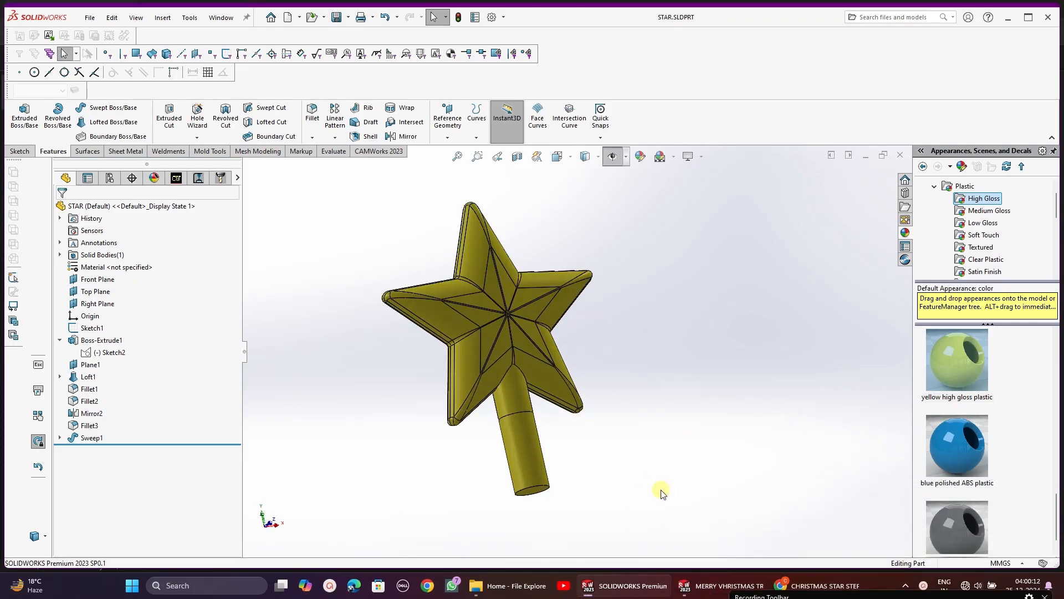